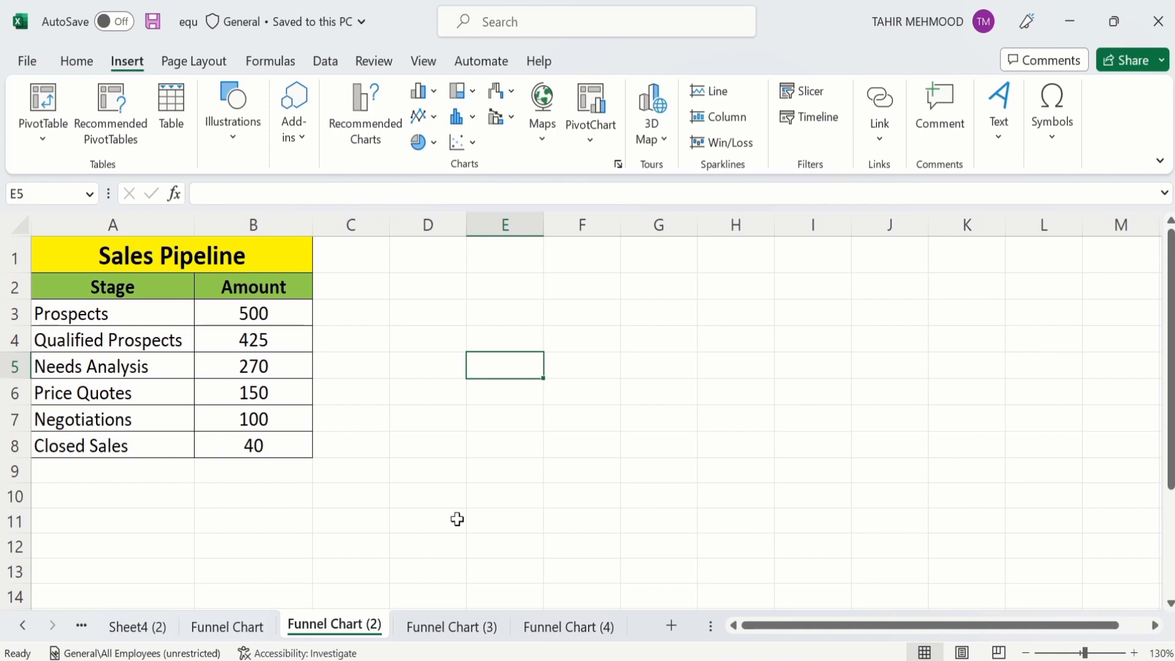
Select the pipeline table range A2:B8, from the Closed Sales amount up to the first stage
left_click(297, 449)
mouse_move(298, 449)
left_mouse_down()
mouse_move(159, 325)
mouse_move(153, 295)
left_mouse_up()
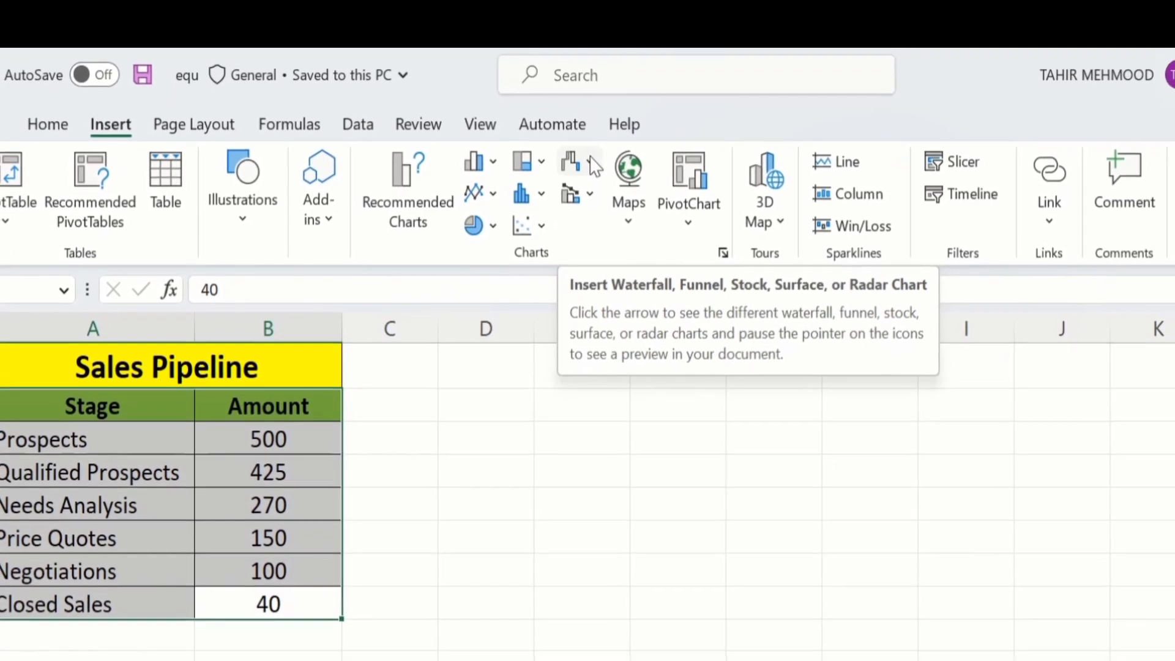
Insert a Funnel chart of the selected data and drag it to the right of the table
left_click(604, 175)
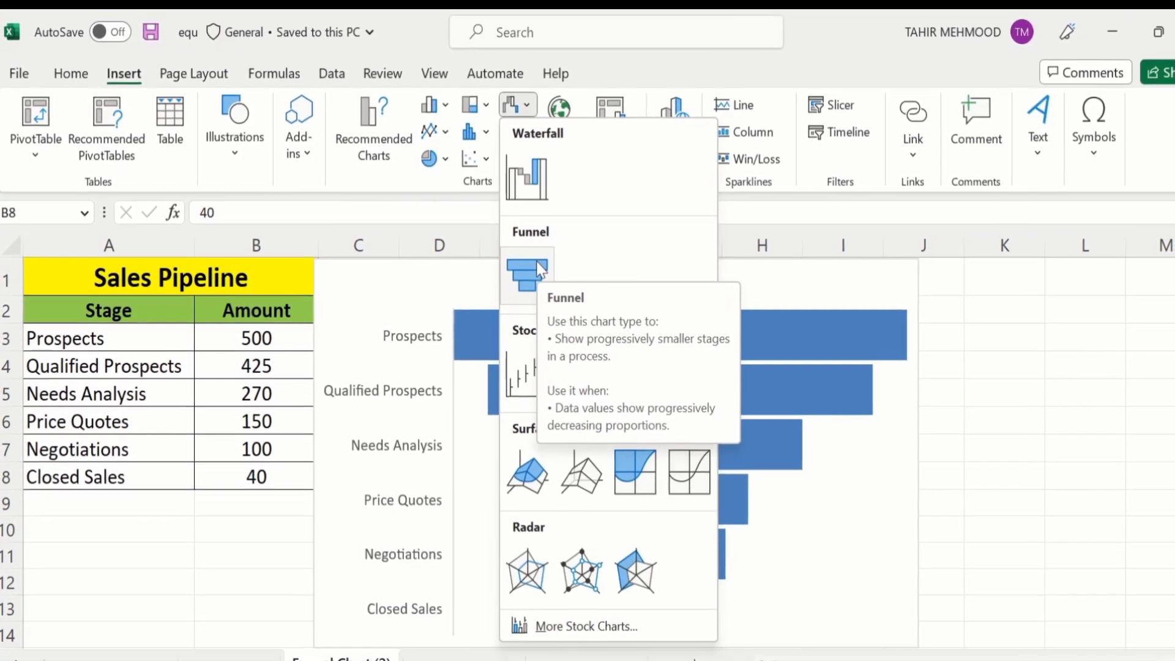
left_click(543, 278)
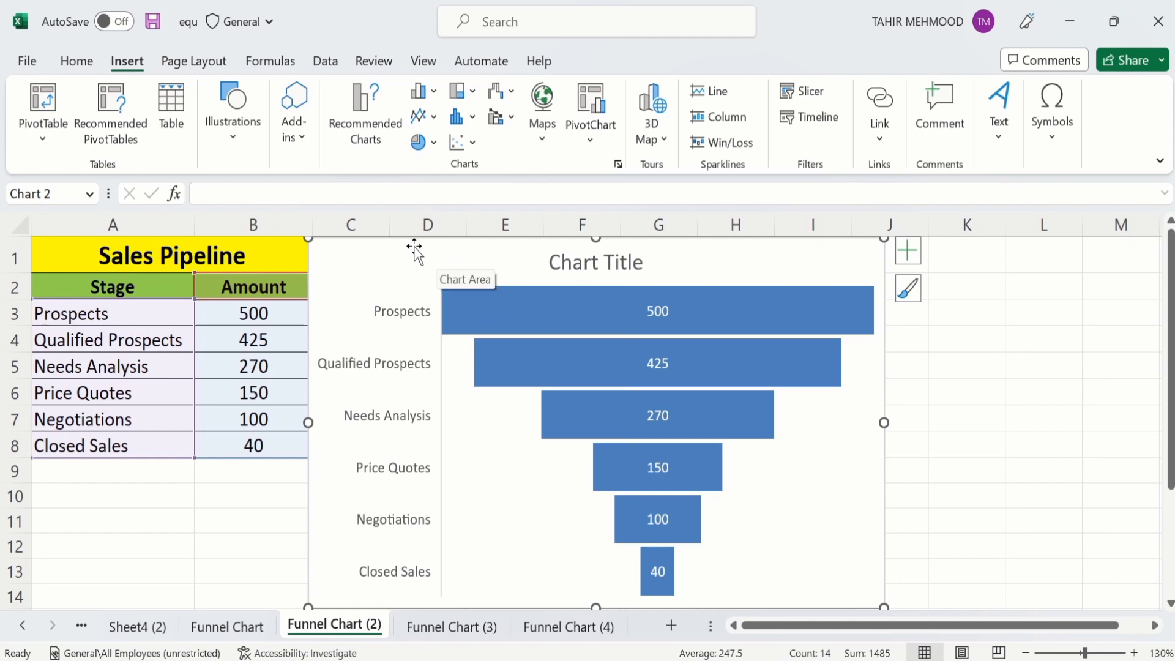
left_click_drag(418, 246, 506, 248)
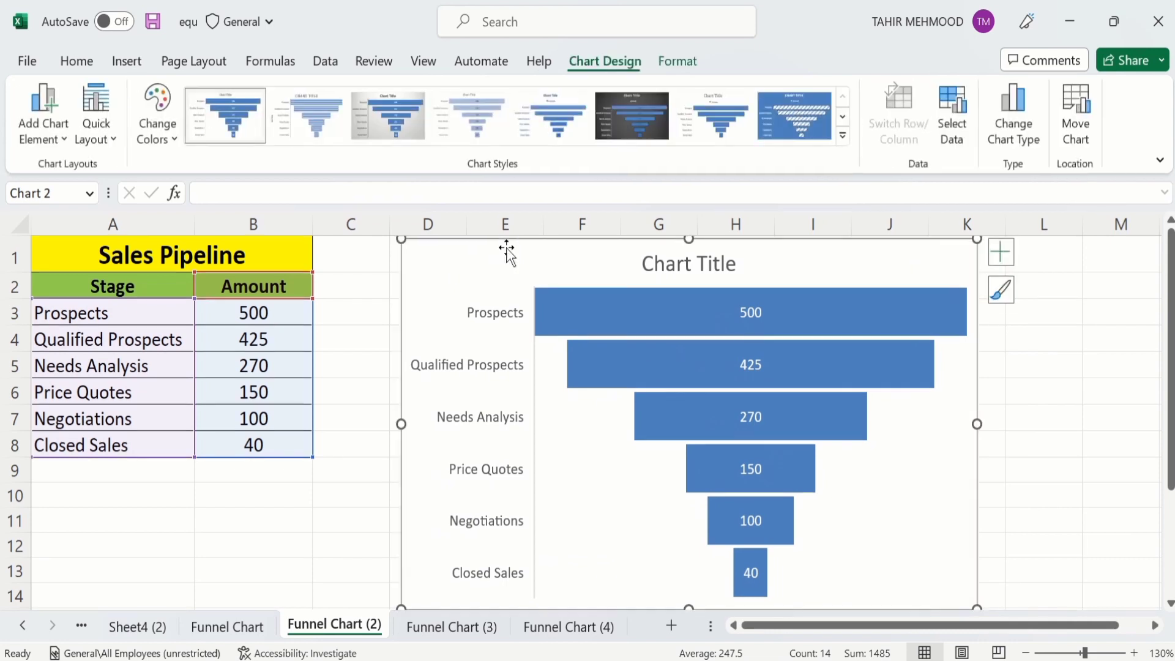
Replace the default chart title with 'Sales Pipeline' and select the new title text
left_click(670, 267)
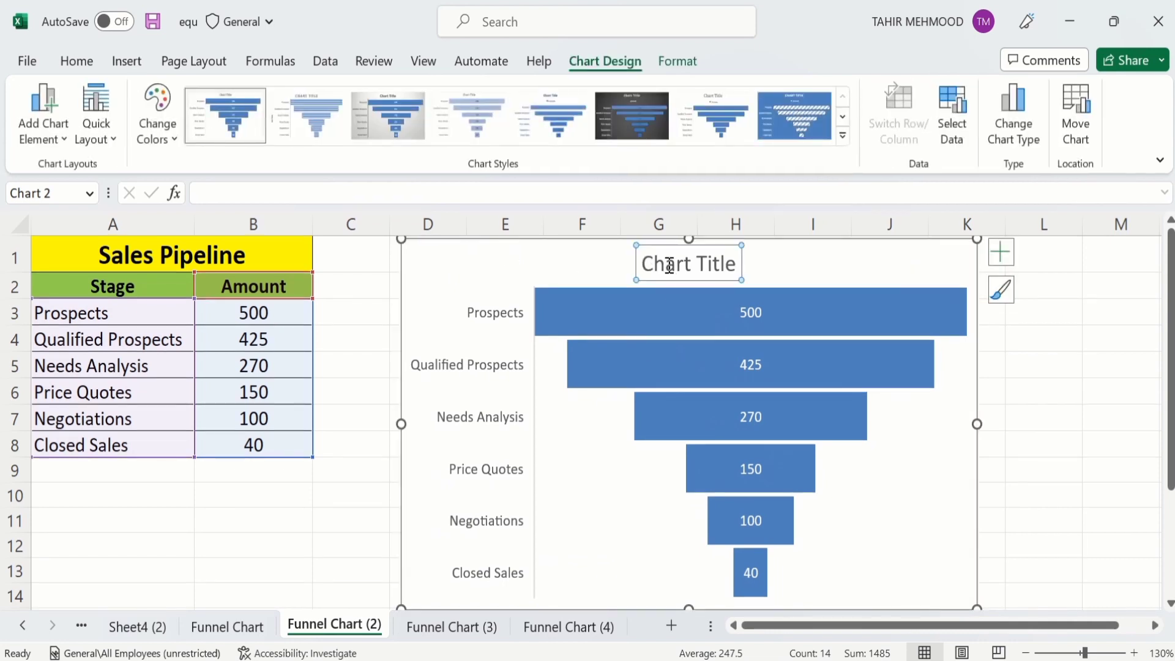
left_click(735, 262)
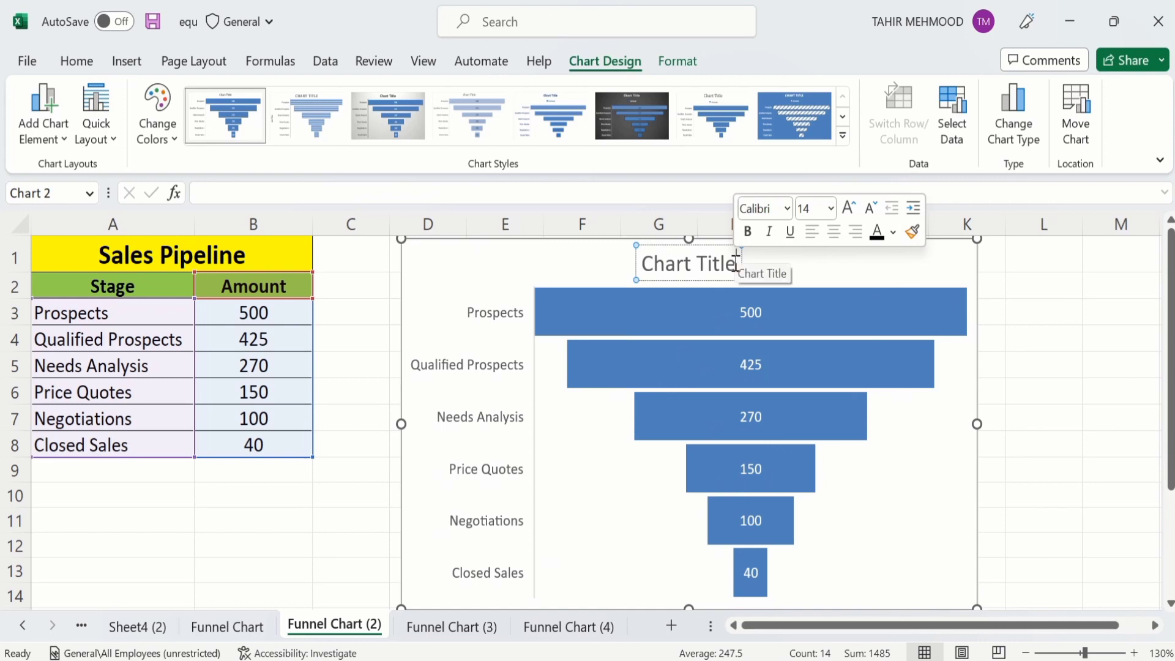
key("BackSpace")
key("BackSpace")
key("BackSpace")
key("BackSpace")
key("BackSpace")
key("BackSpace")
key("BackSpace")
key("BackSpace")
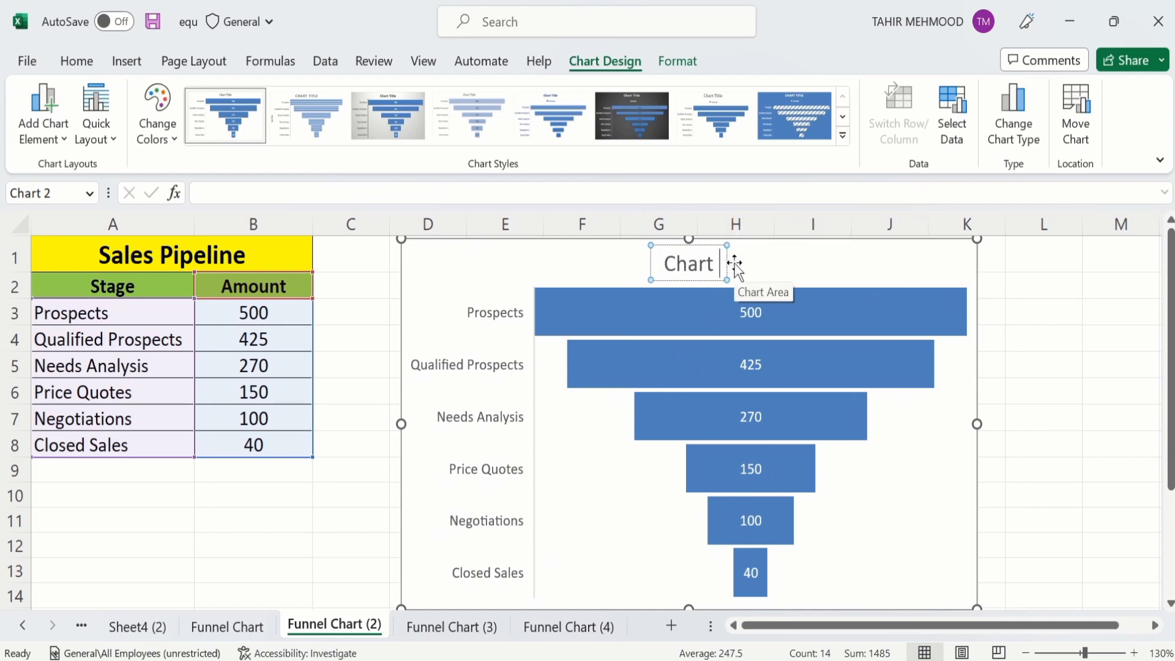
key("BackSpace")
key("BackSpace")
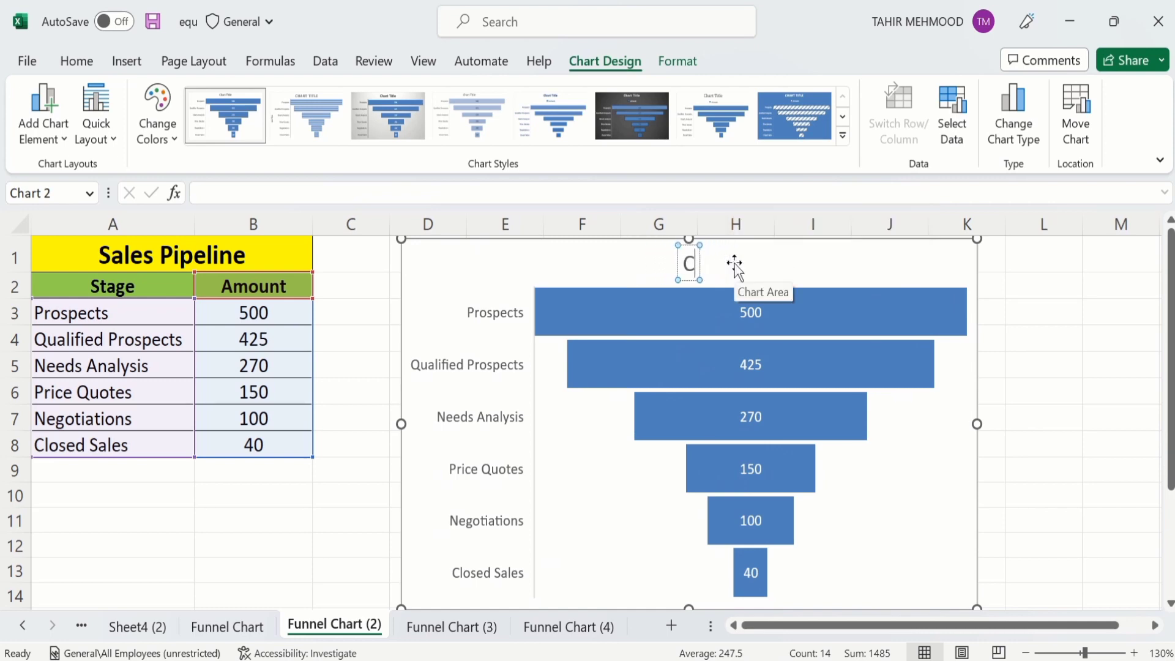
key("BackSpace")
type("Sales")
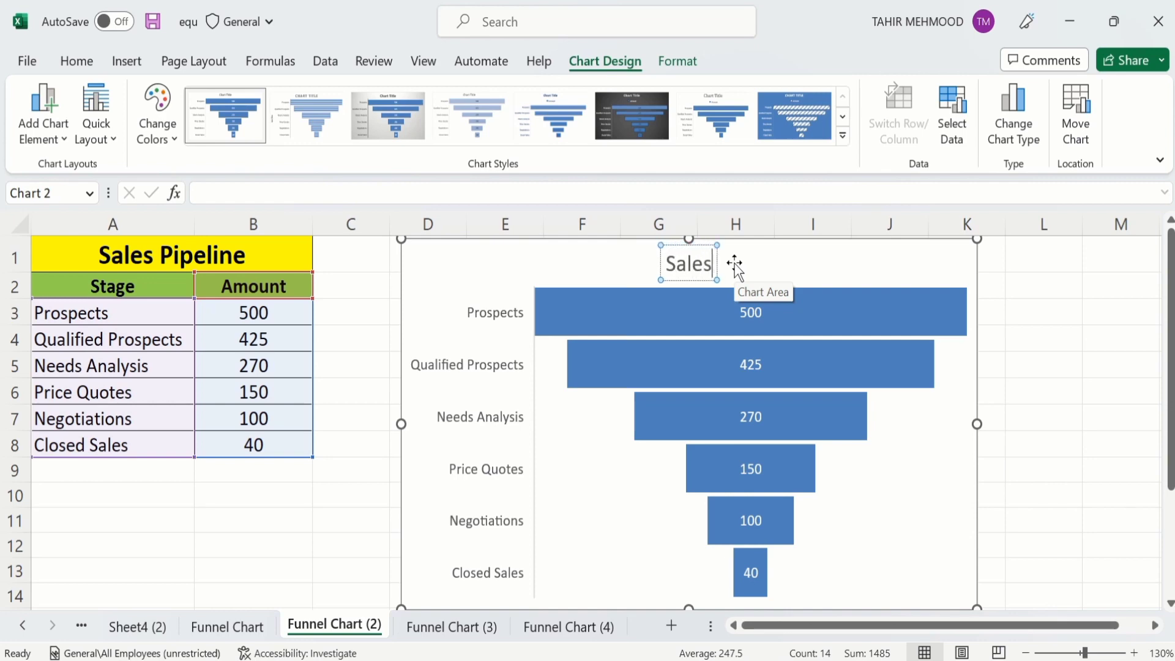
type(" P")
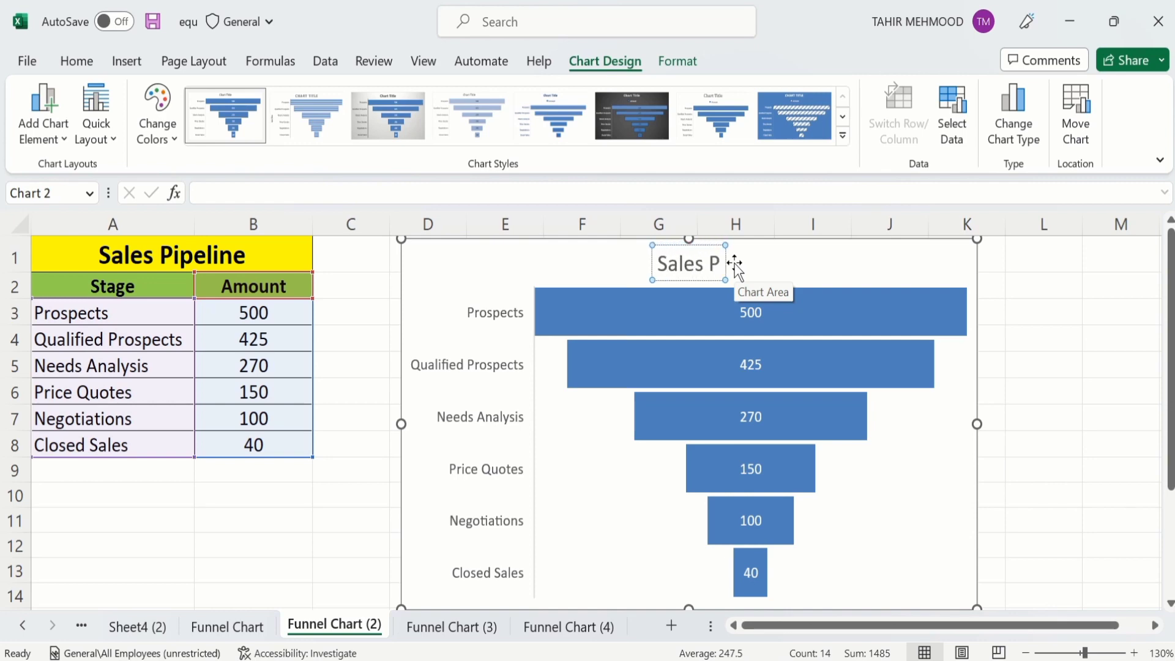
type("ipeline")
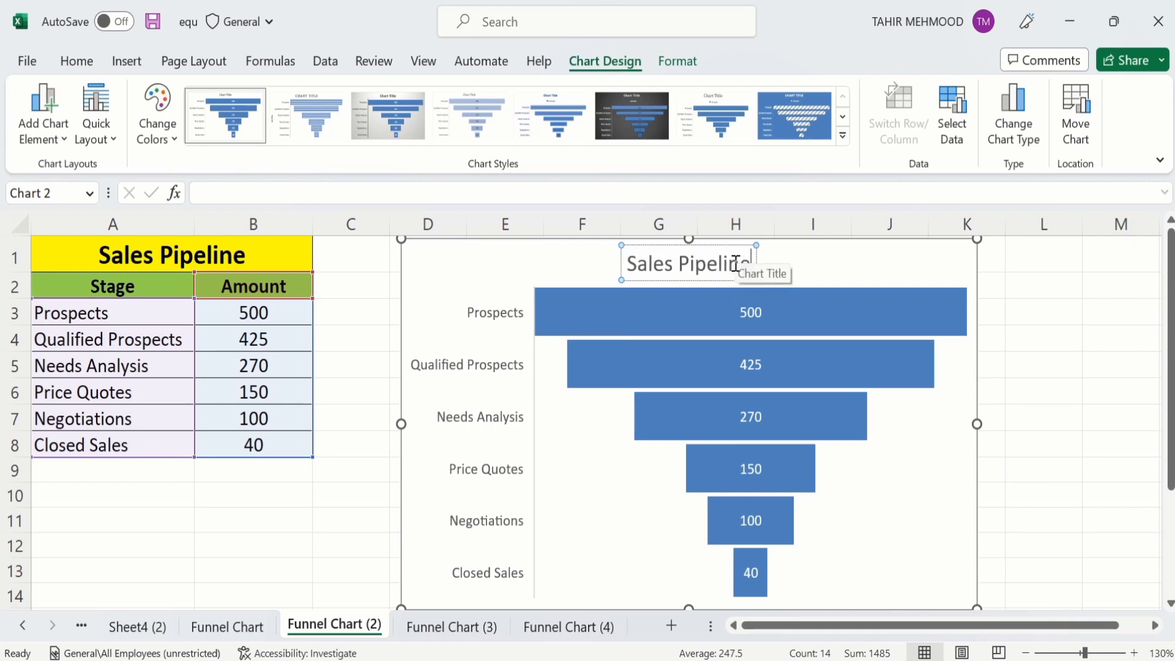
left_click_drag(627, 263, 725, 262)
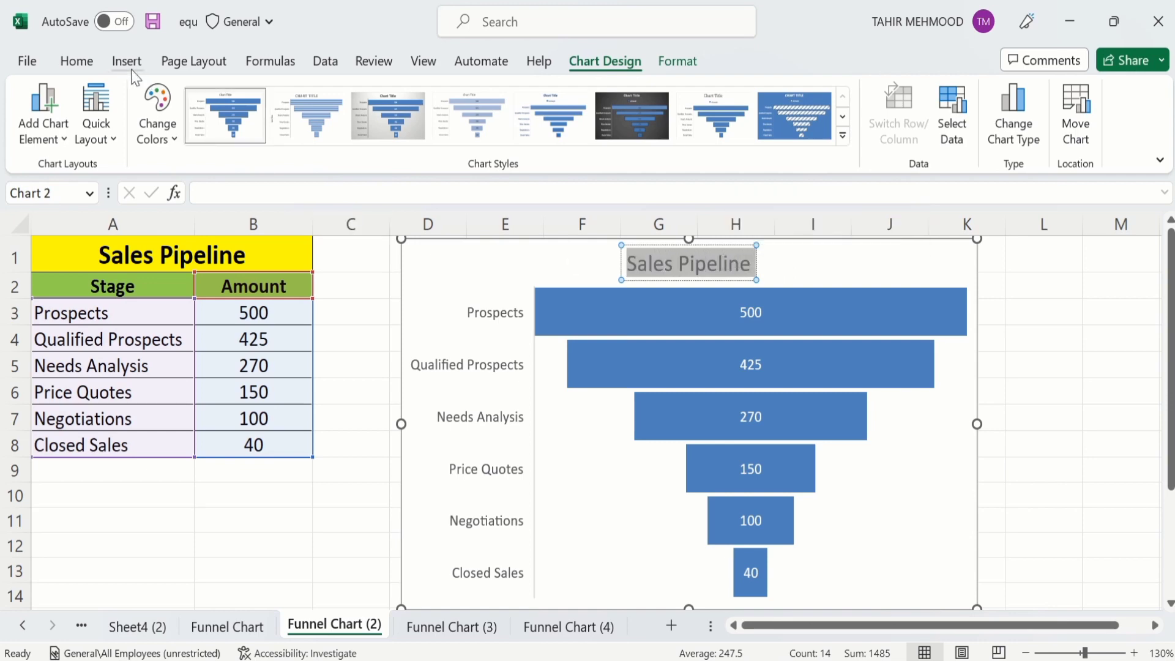
Format the Sales Pipeline title as bold, 16 pt, black text
left_click(93, 62)
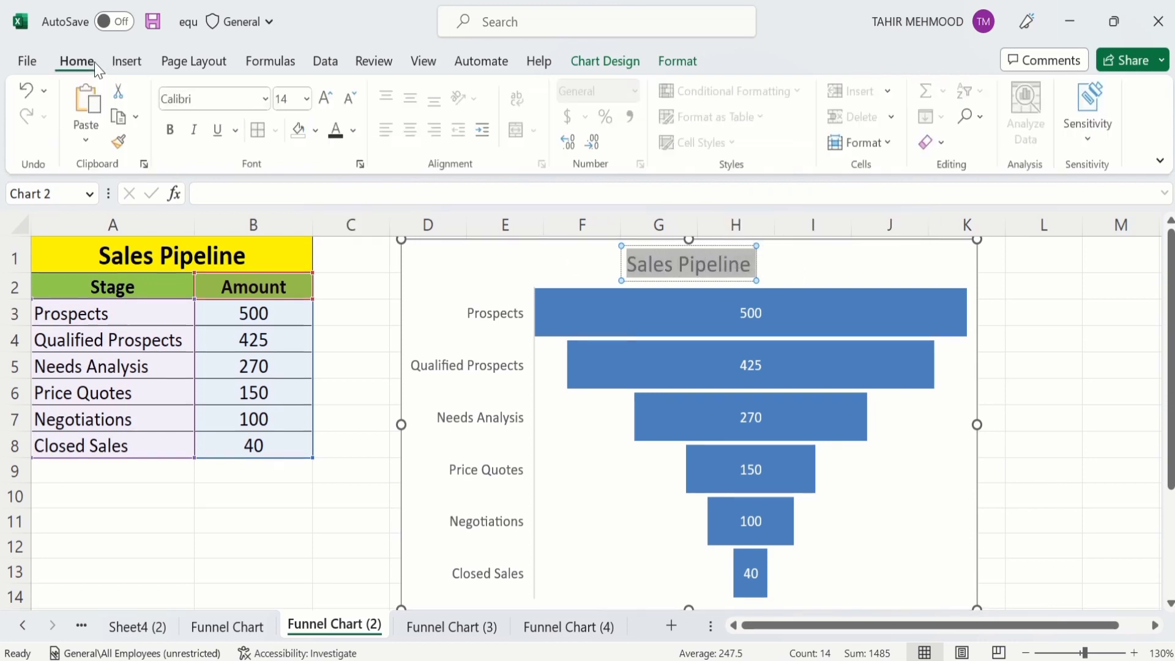
left_click(170, 130)
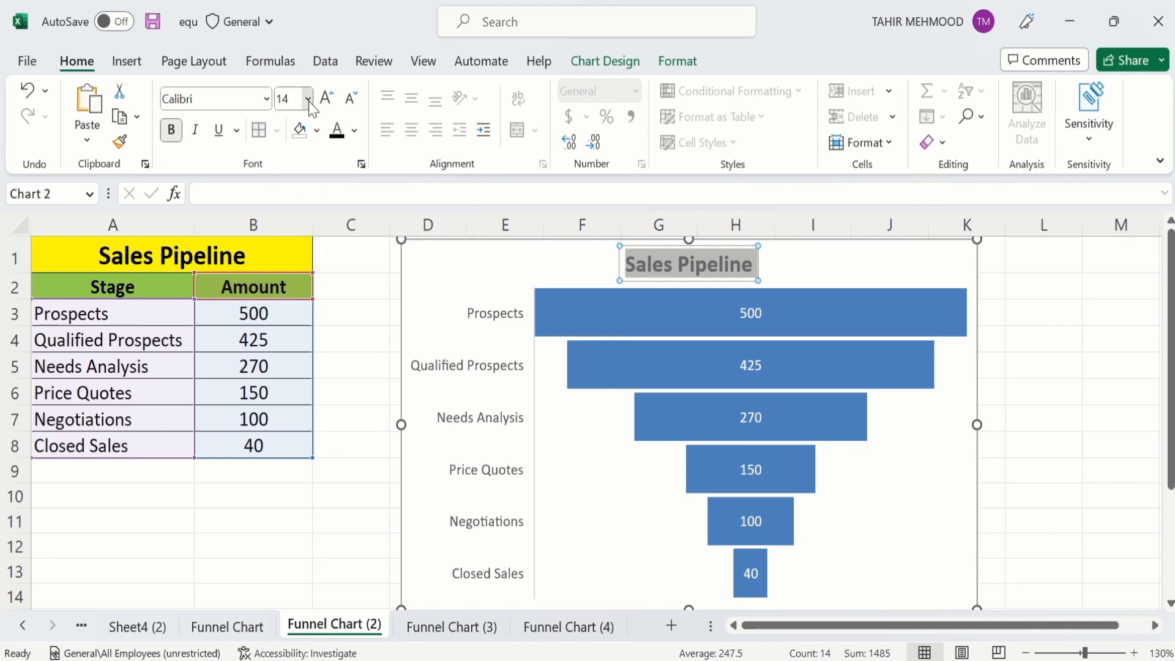
left_click(307, 101)
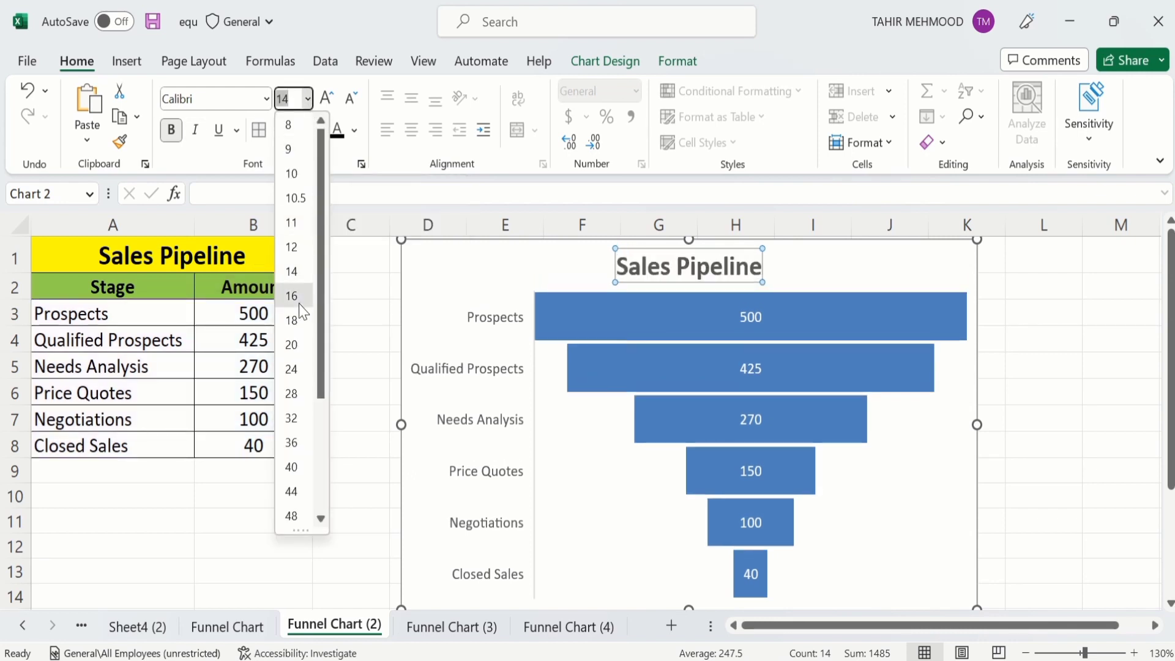
left_click(292, 298)
left_click(336, 139)
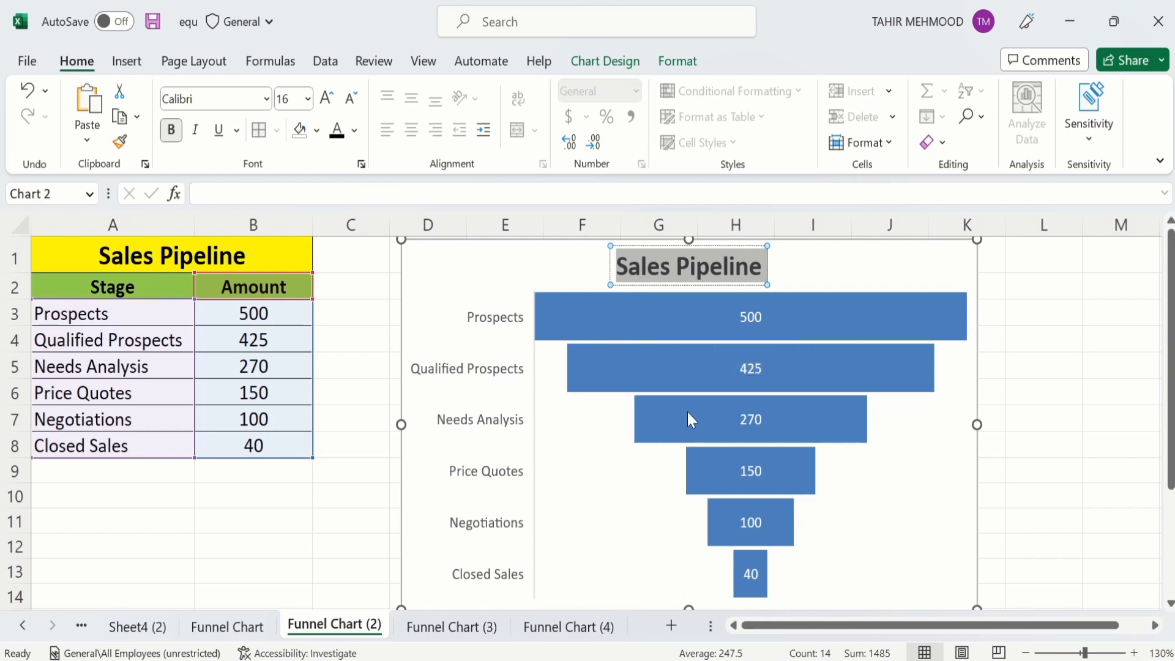
mouse_move(684, 411)
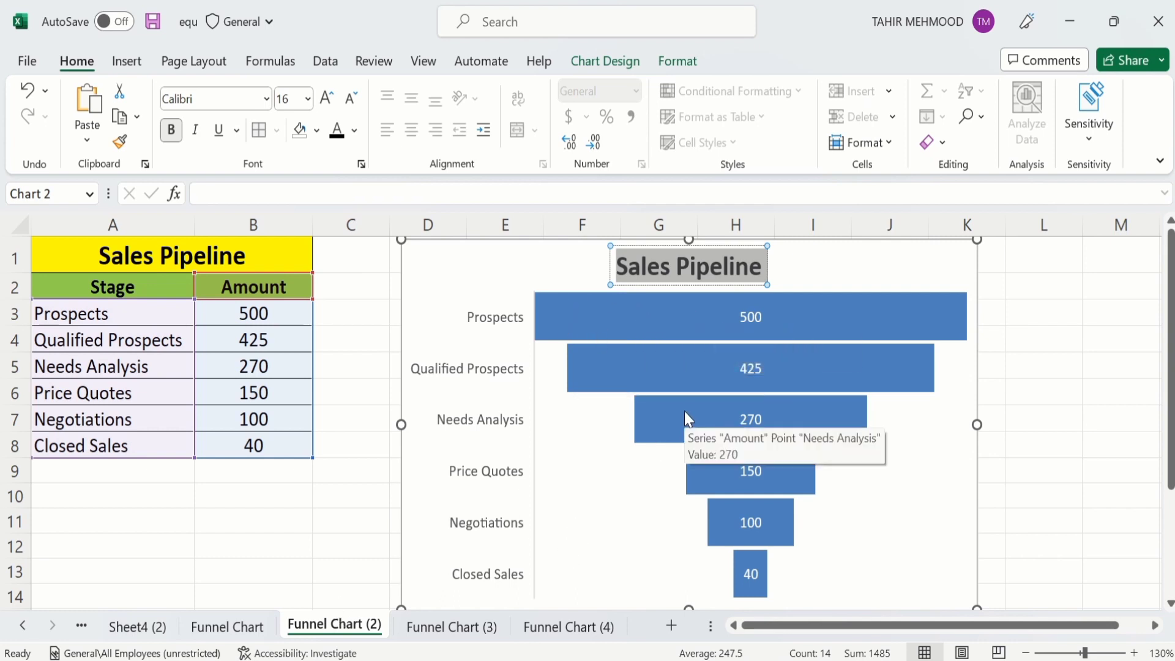
left_click(227, 625)
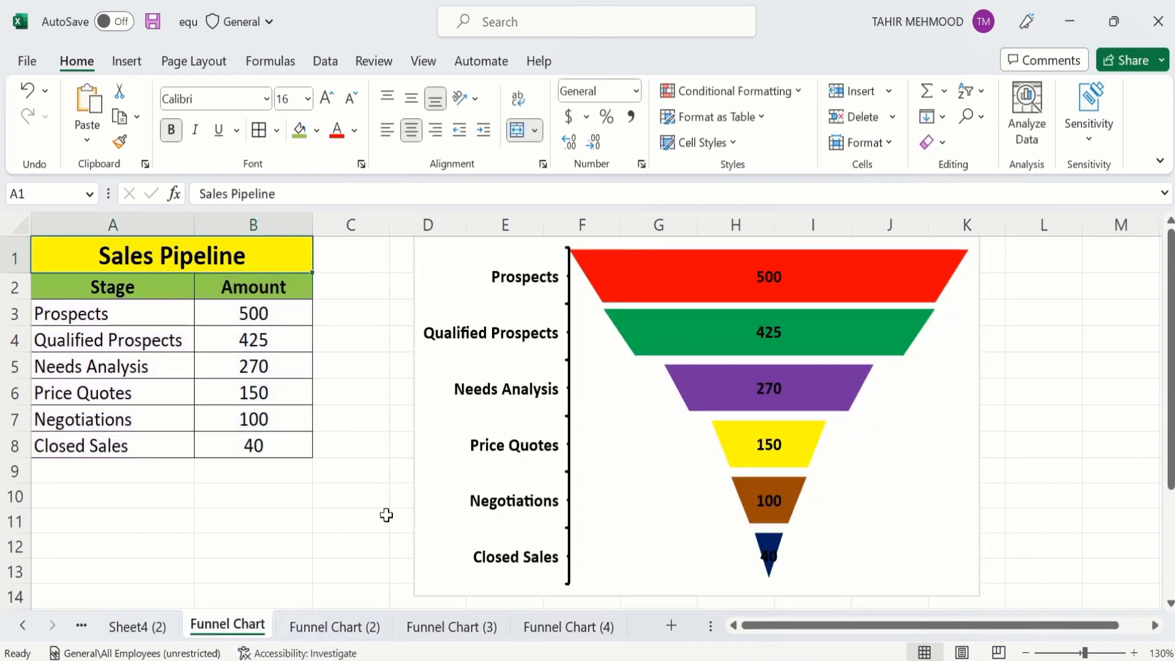
left_click(325, 630)
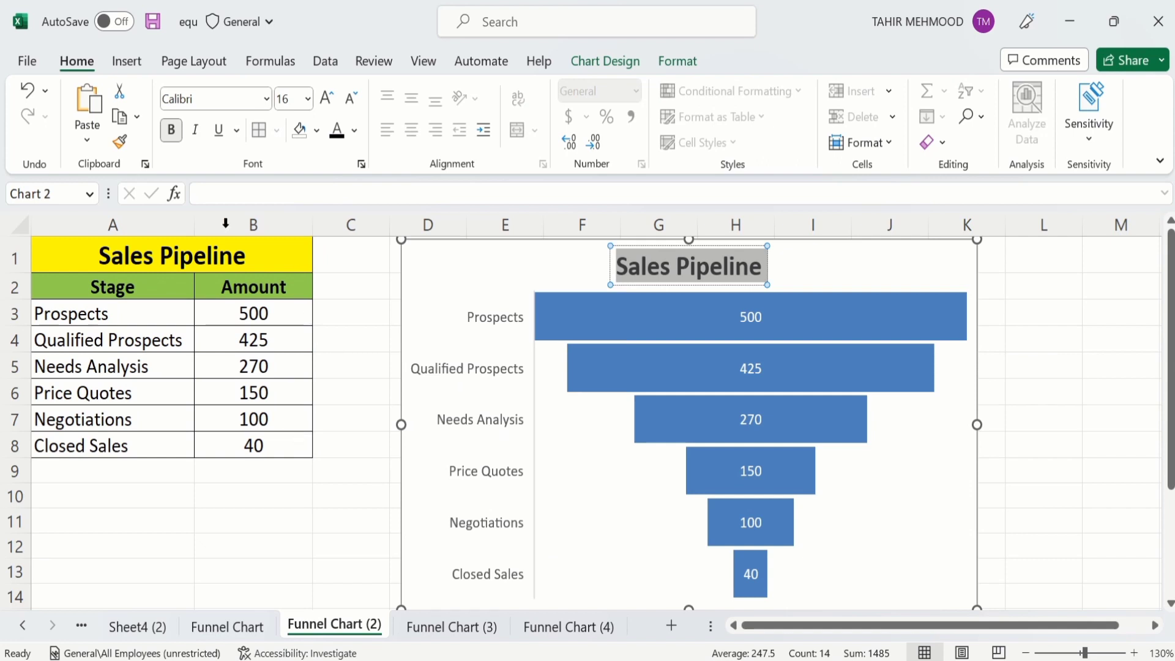
left_click(128, 62)
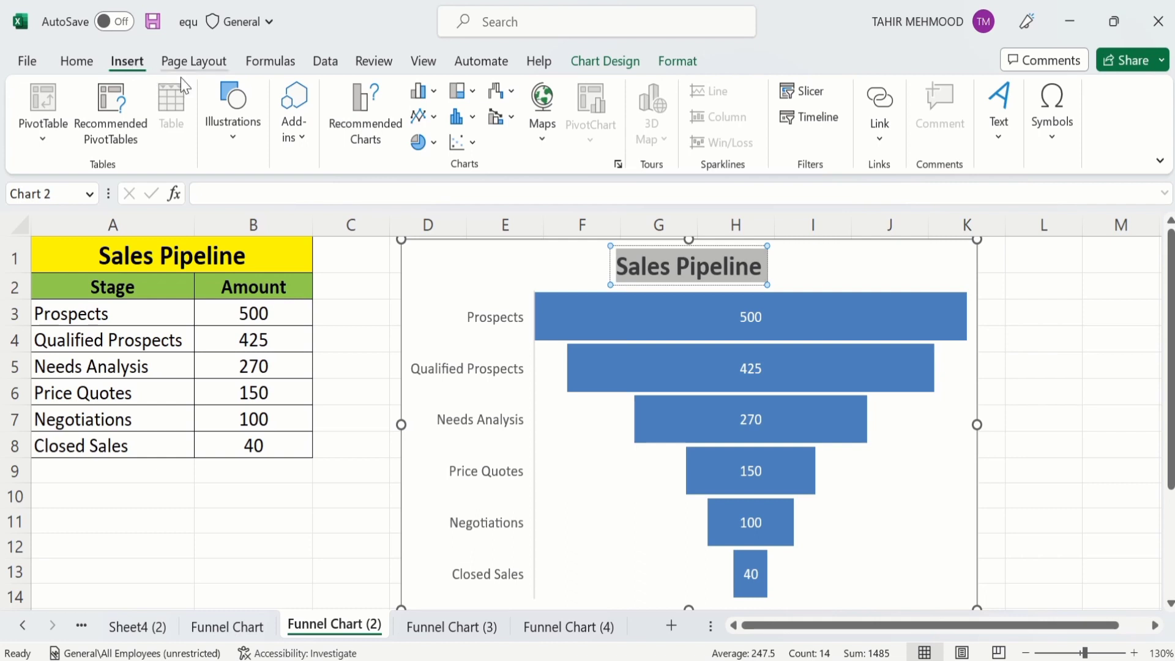
left_click(238, 144)
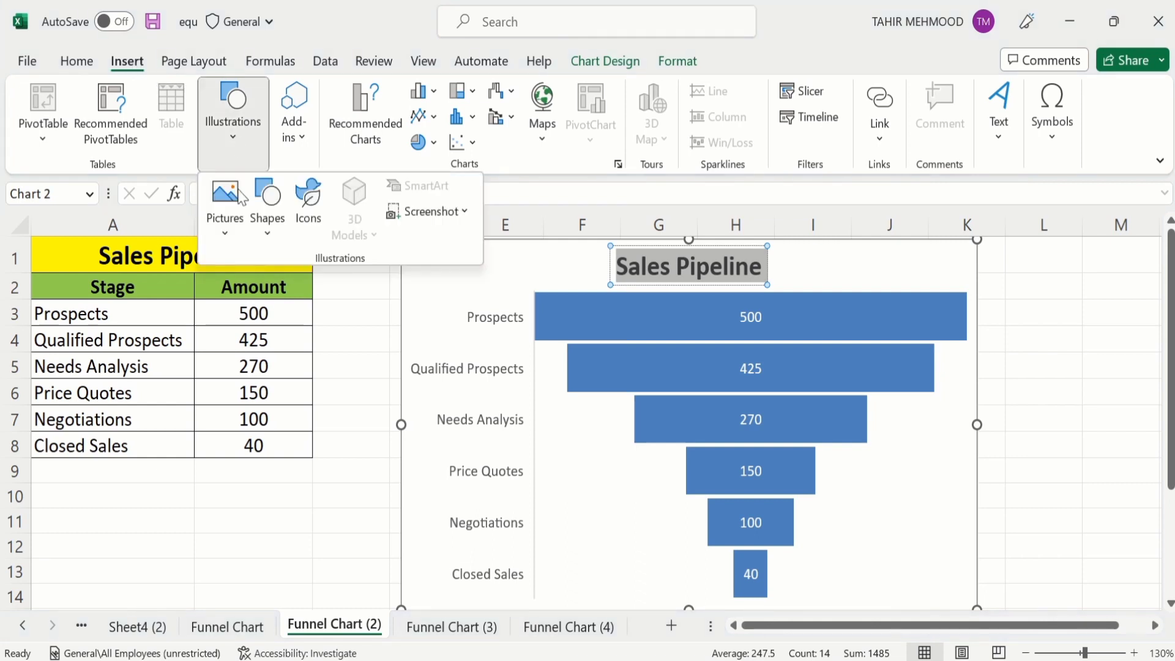
left_click(346, 392)
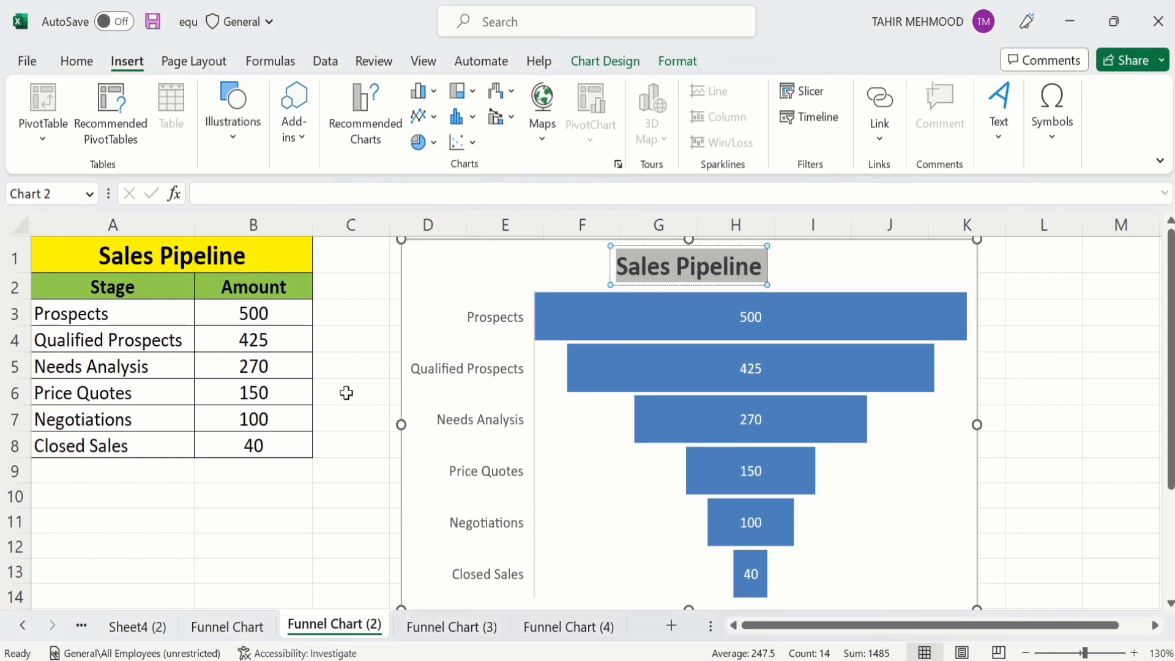
left_click(346, 393)
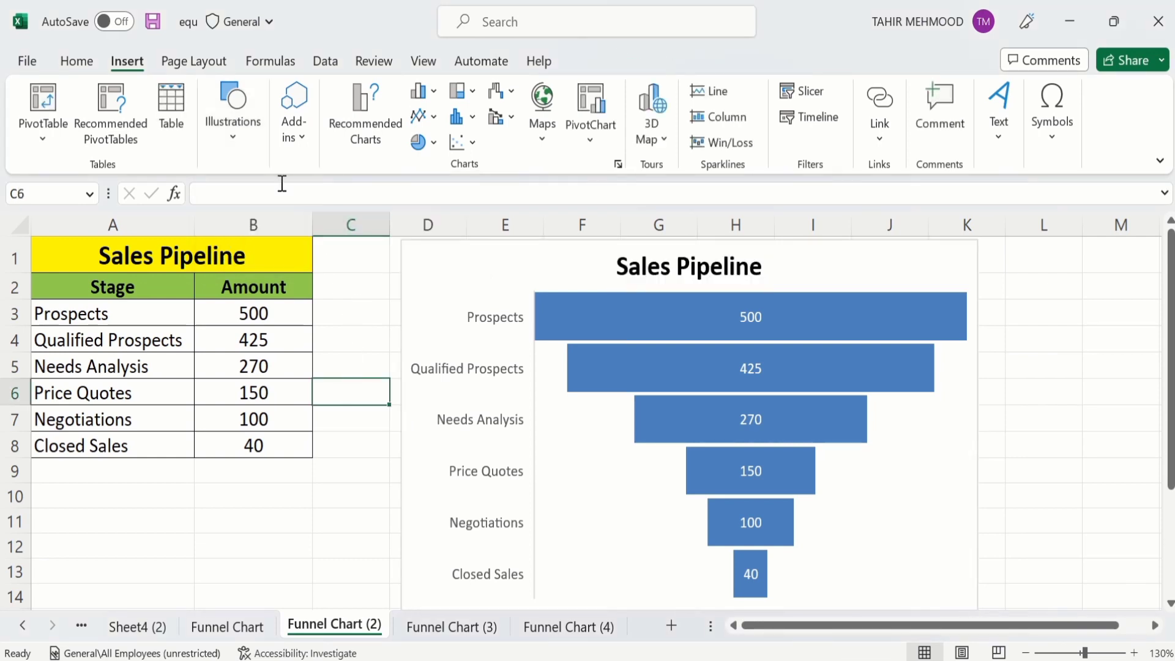
Insert an Inverted Pyramid SmartArt graphic from the Pyramid category
left_click(234, 149)
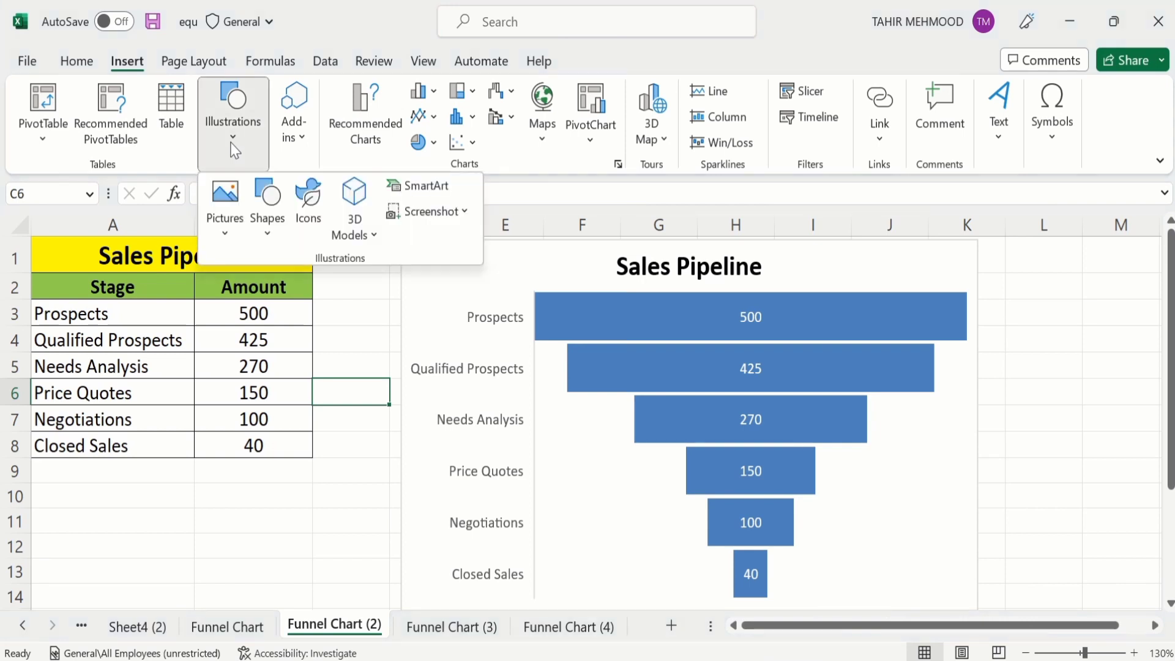
left_click(432, 187)
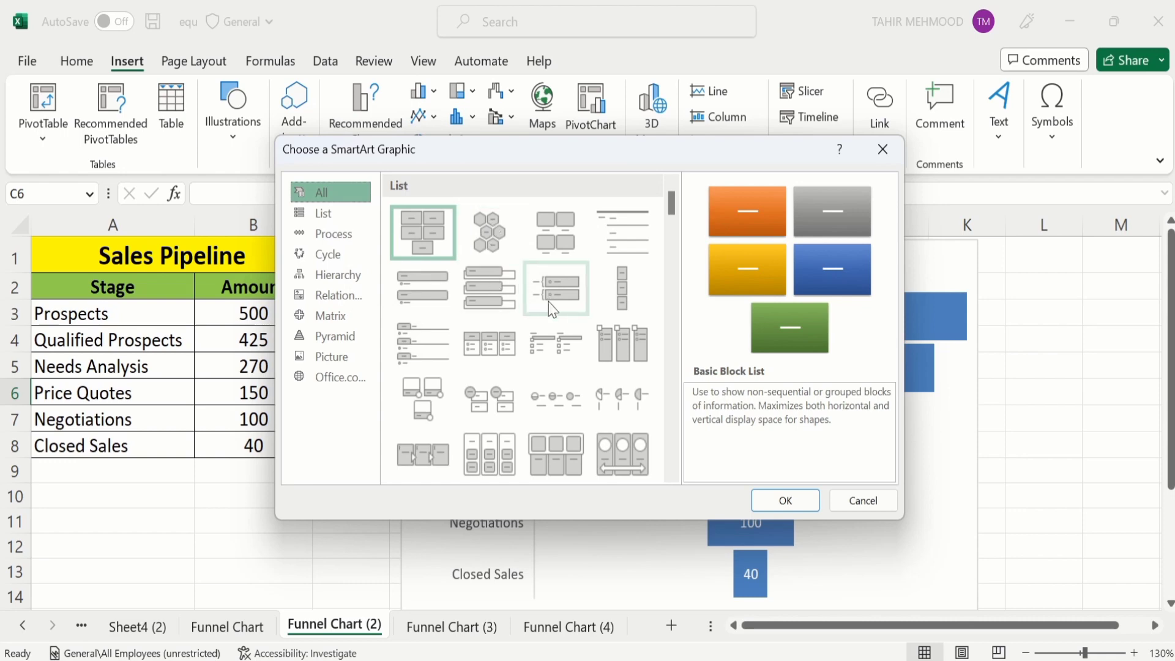
left_click(336, 338)
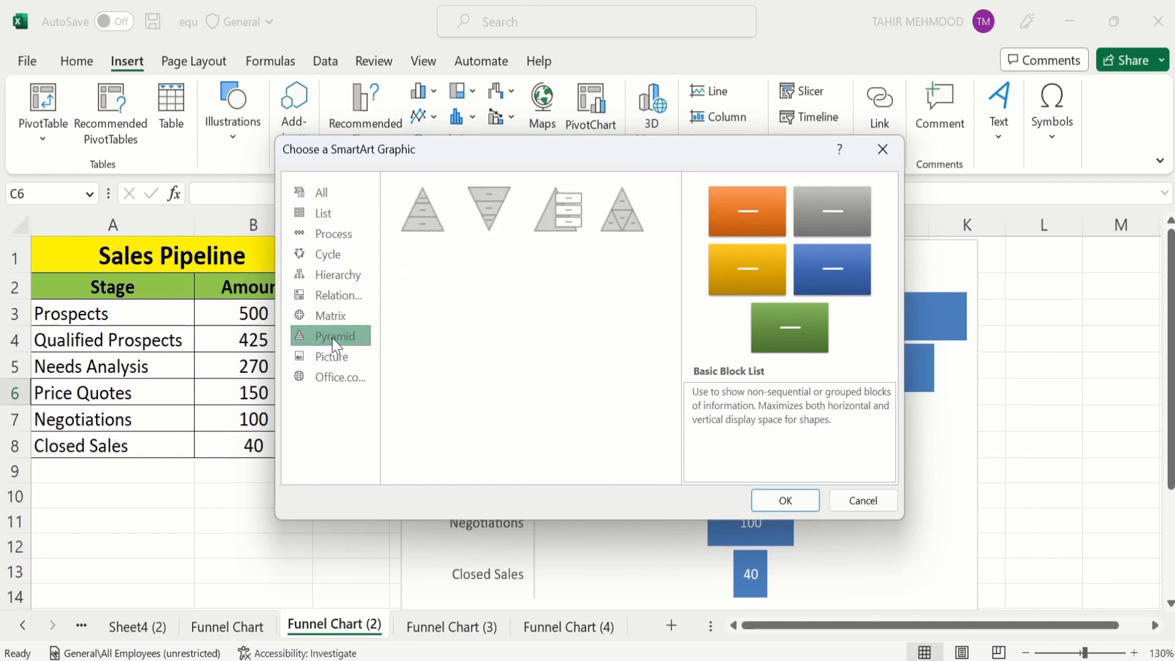
left_click(496, 194)
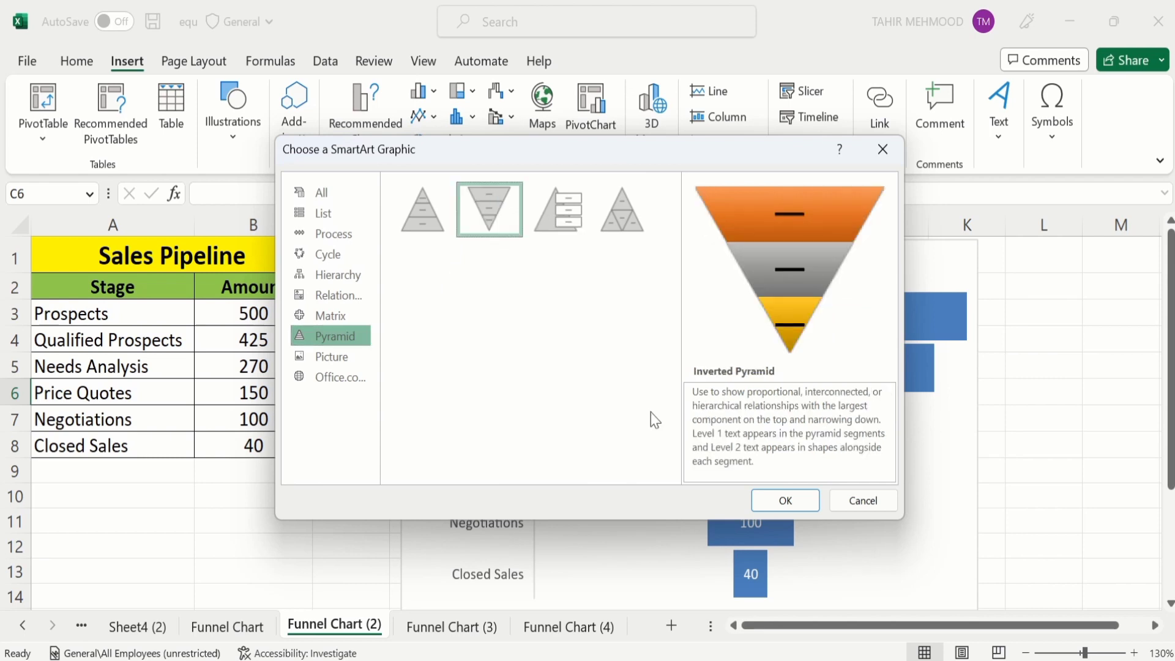
left_click(783, 499)
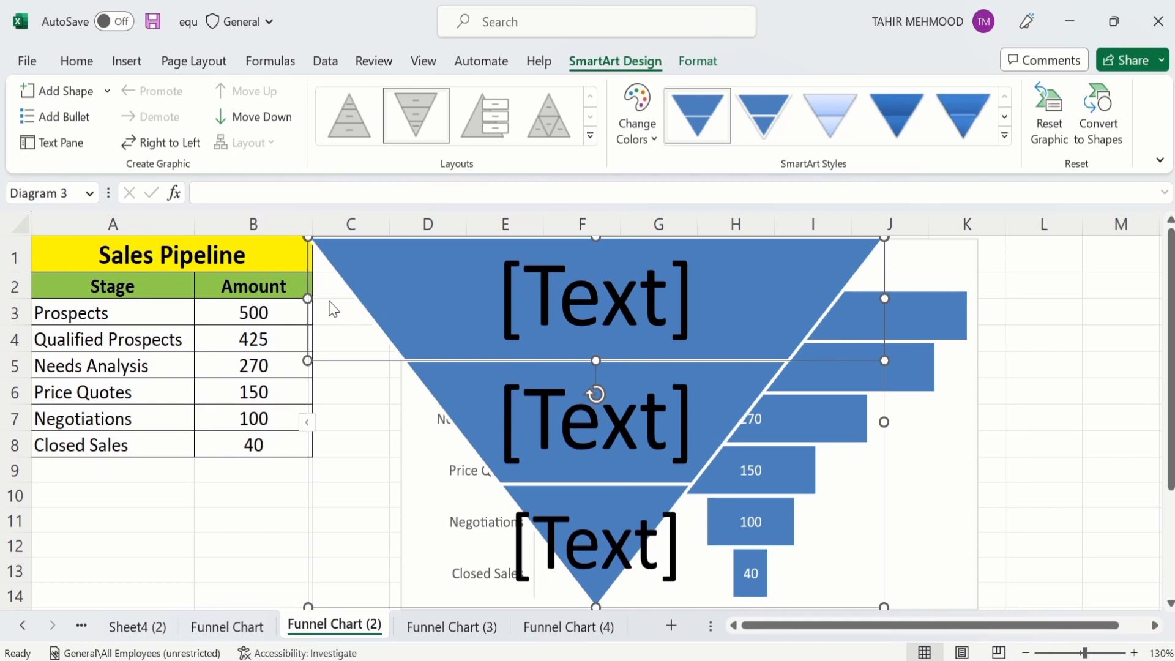
Drag the whole inverted pyramid SmartArt left over columns A–C of the data table
left_click(318, 283)
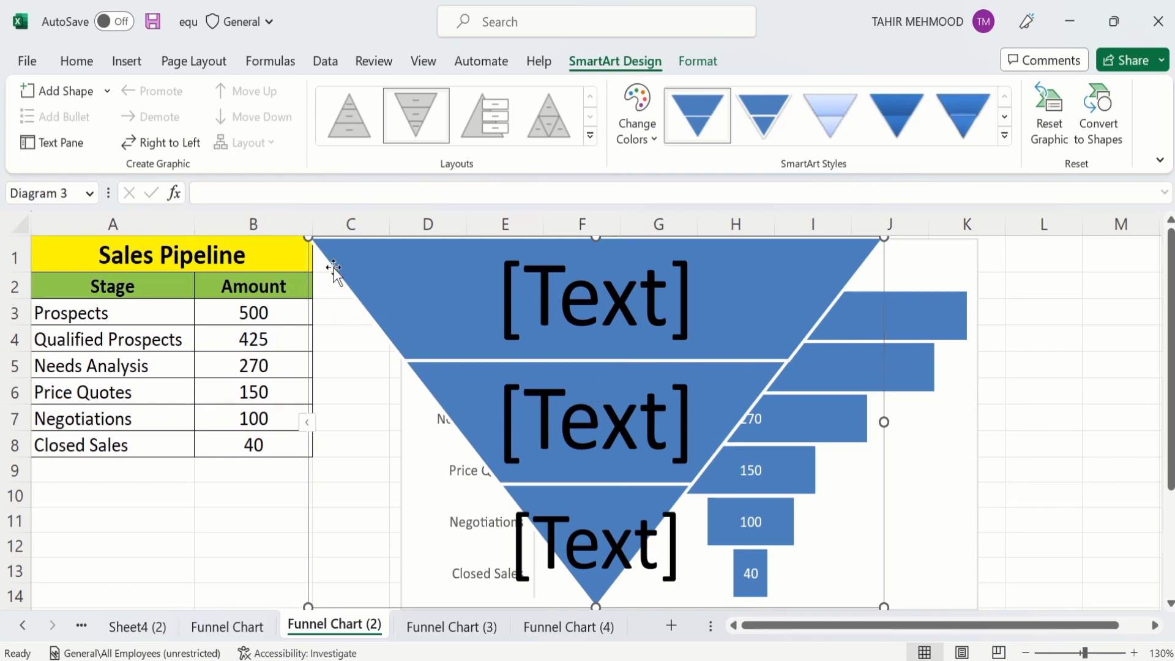
left_click(331, 266)
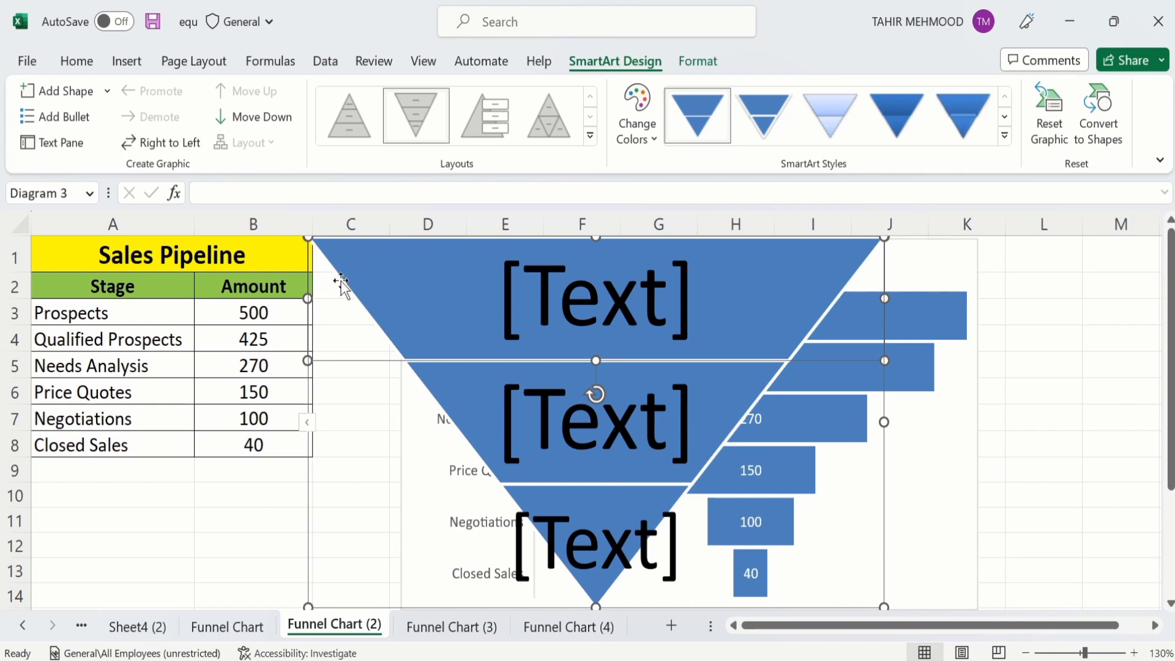
left_click(325, 394)
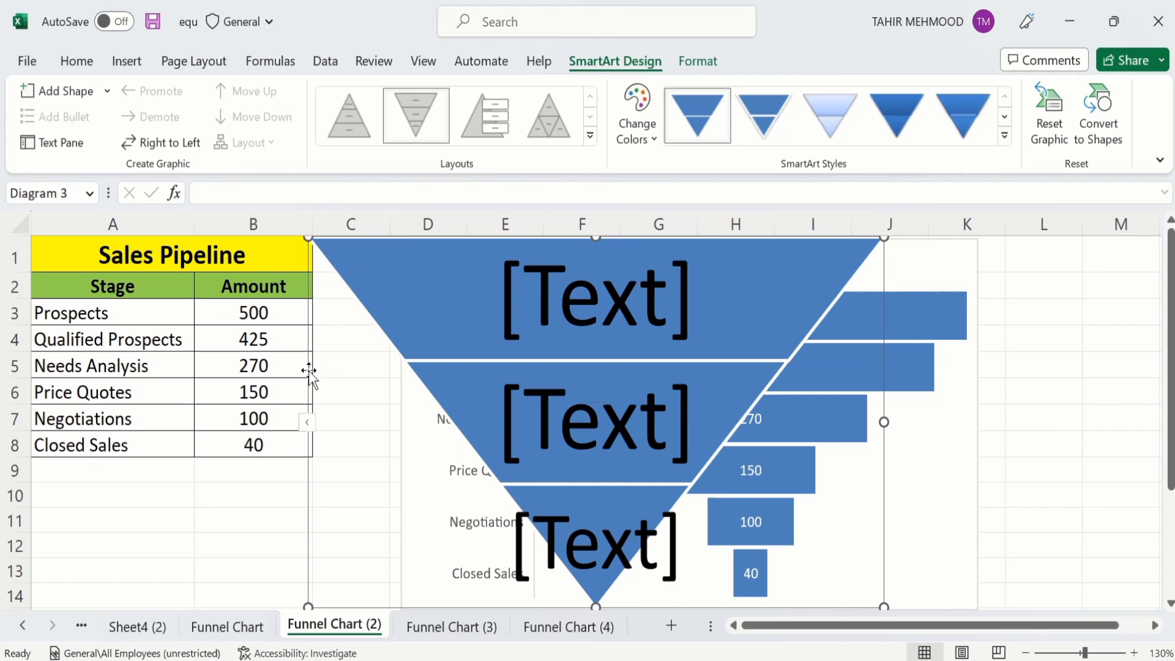
left_click_drag(304, 367, 465, 333)
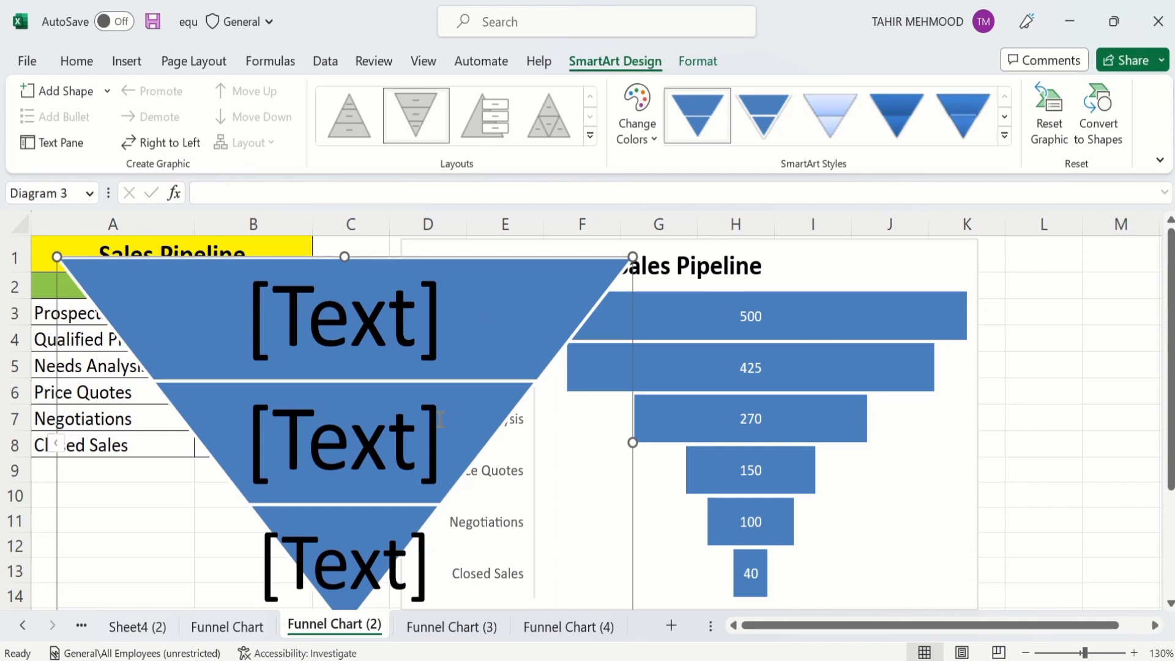
Use Add Shape After three times so the inverted pyramid has six tiers
left_click(465, 326)
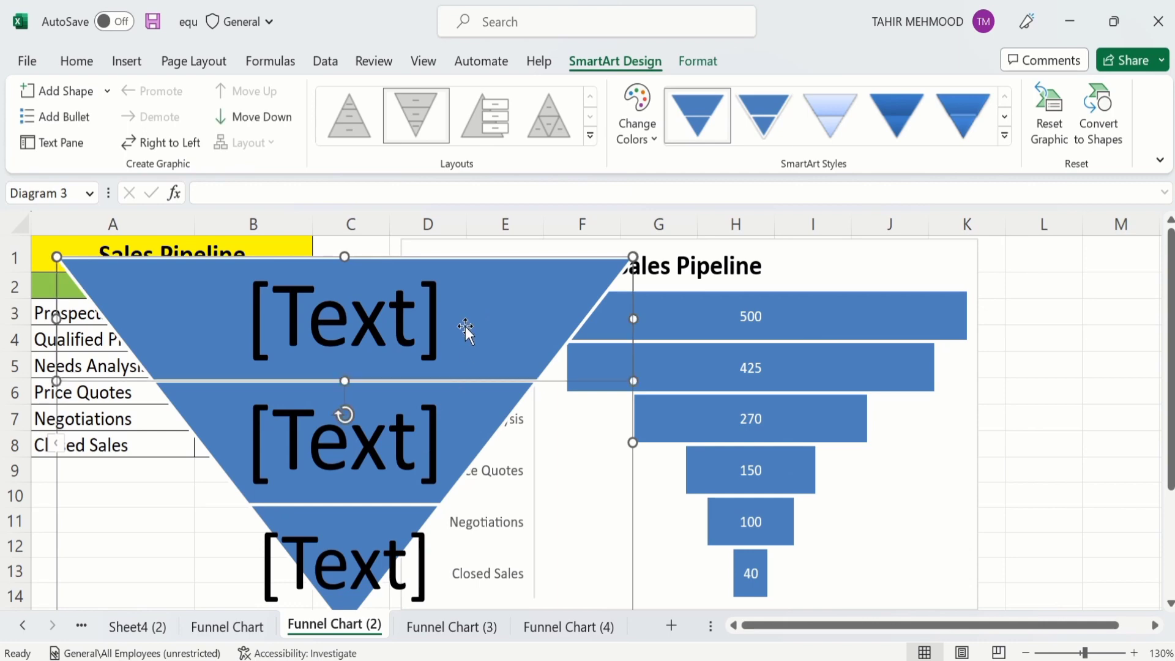
right_click(465, 325)
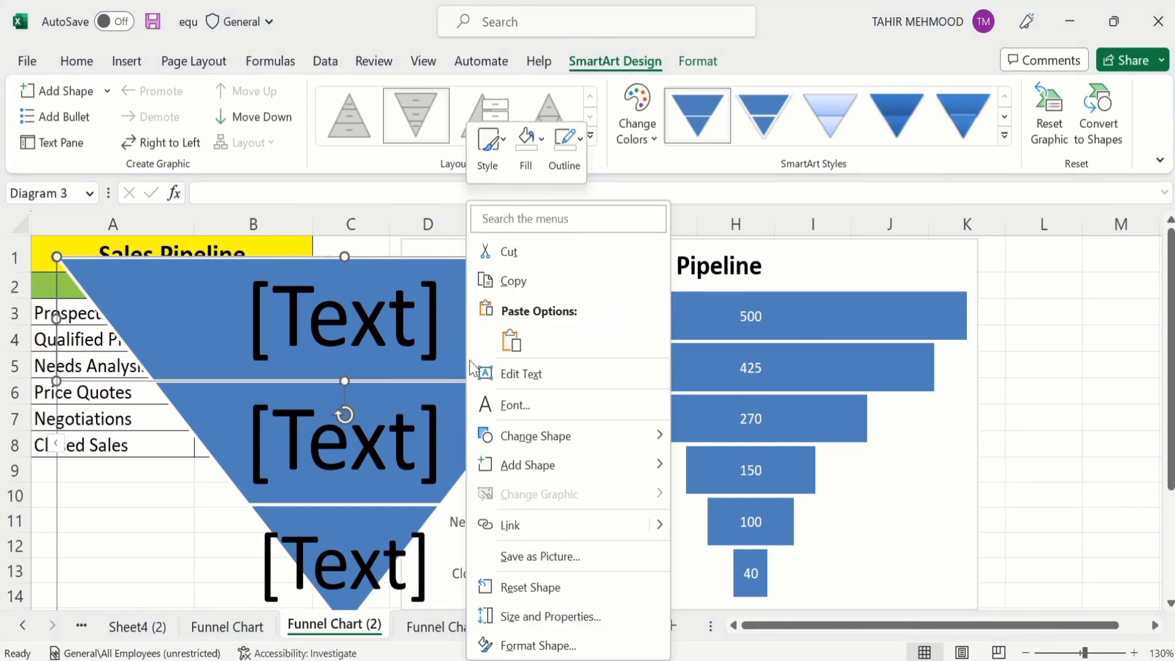
mouse_move(582, 437)
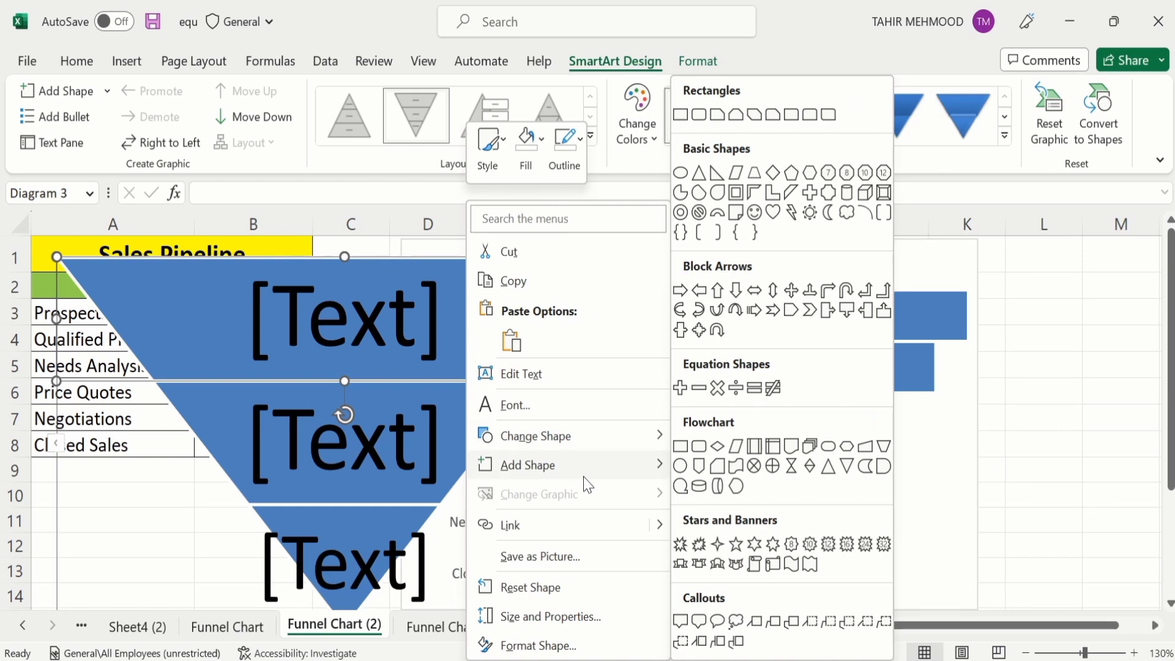
mouse_move(615, 468)
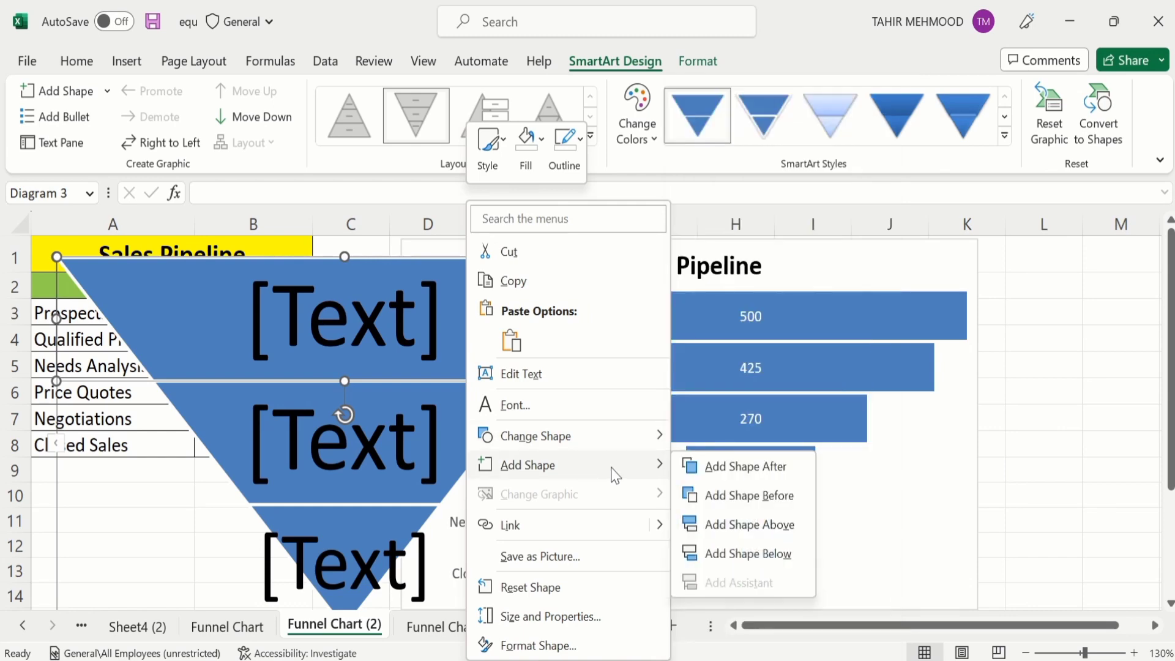
left_click(725, 469)
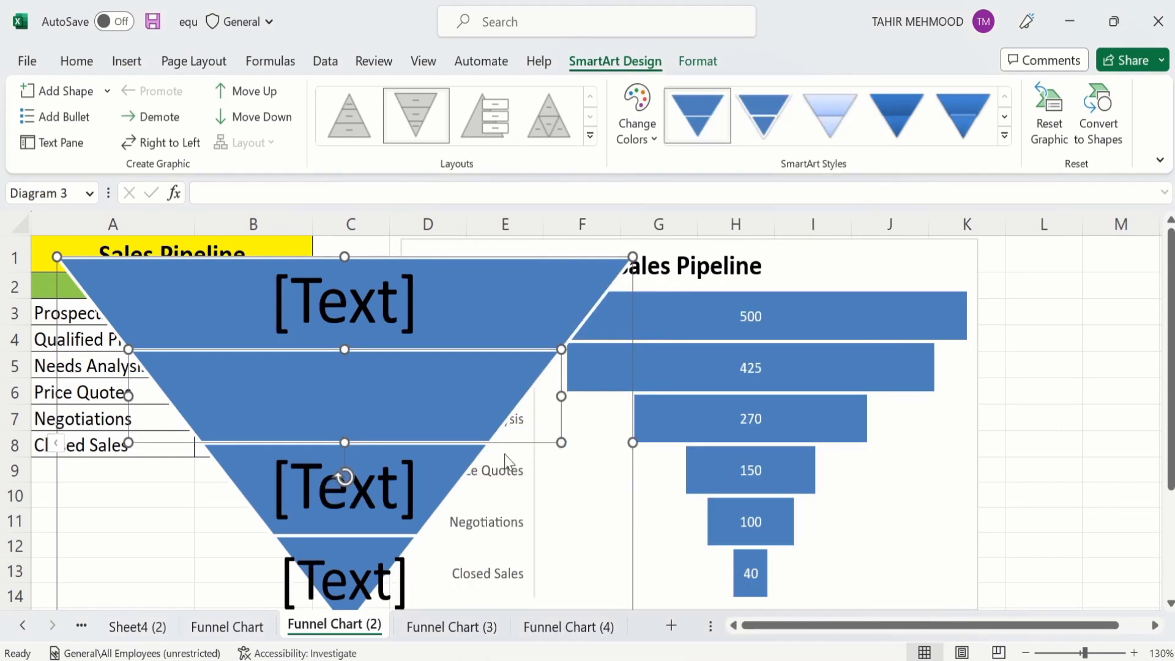
right_click(418, 396)
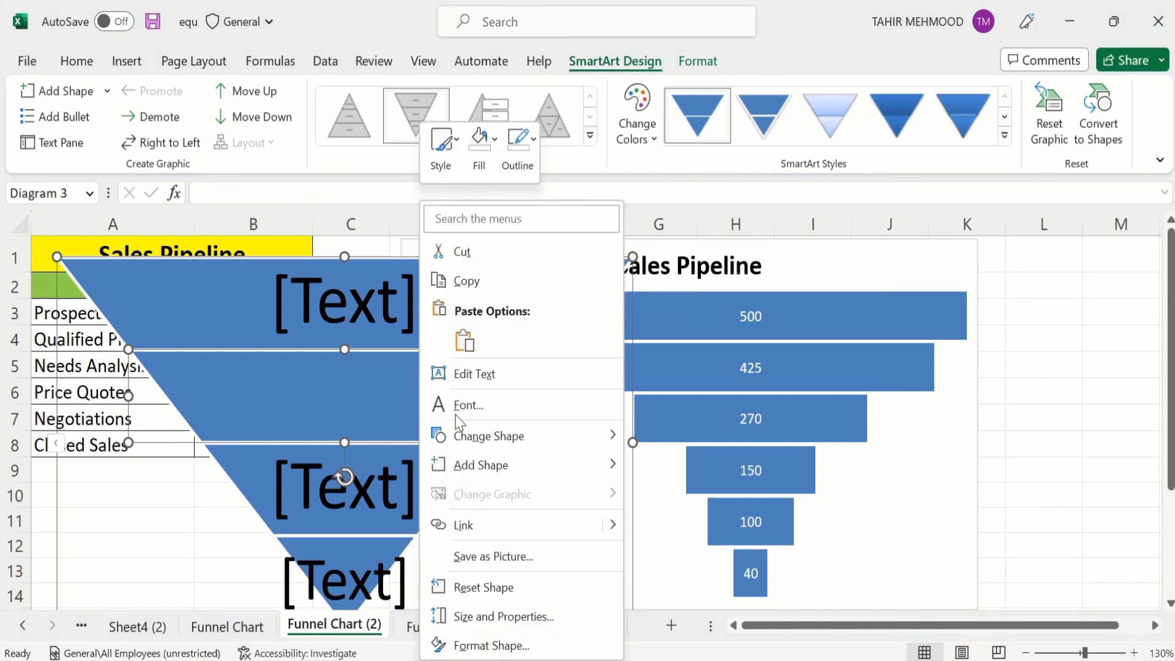
mouse_move(596, 465)
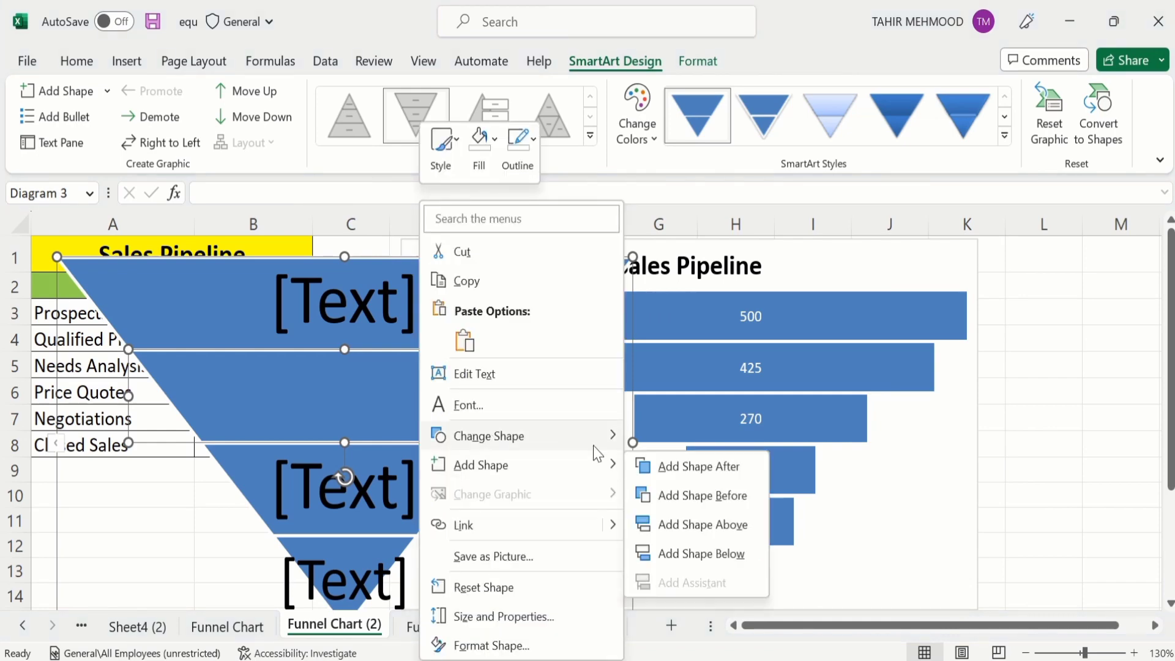
left_click(683, 469)
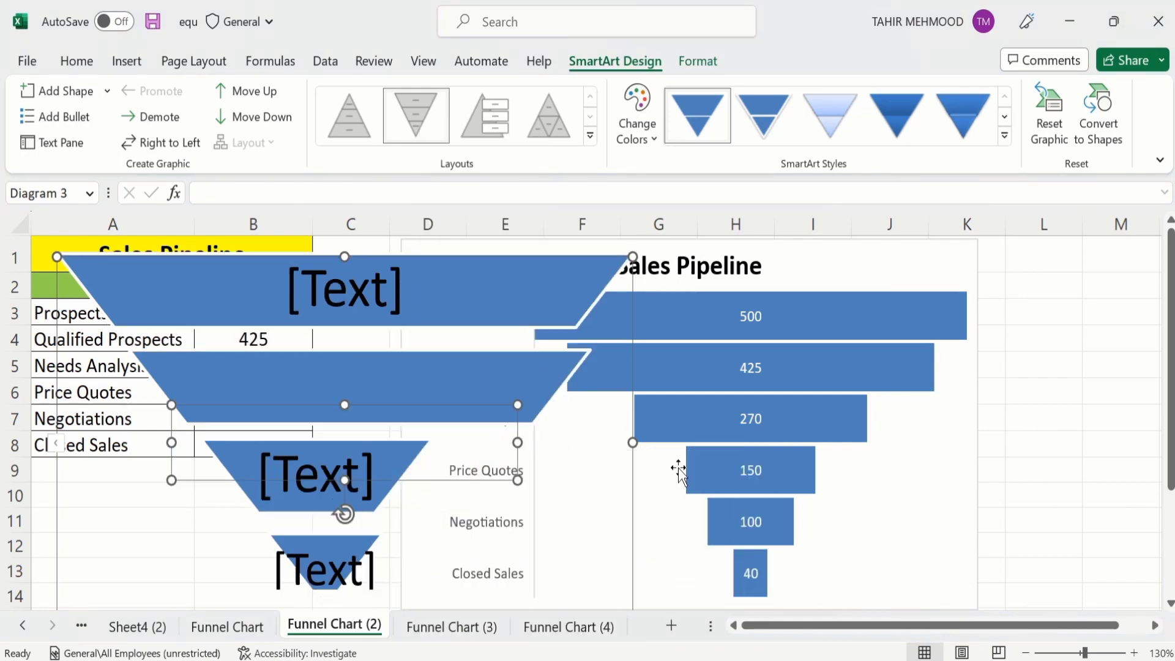
right_click(415, 435)
mouse_move(575, 437)
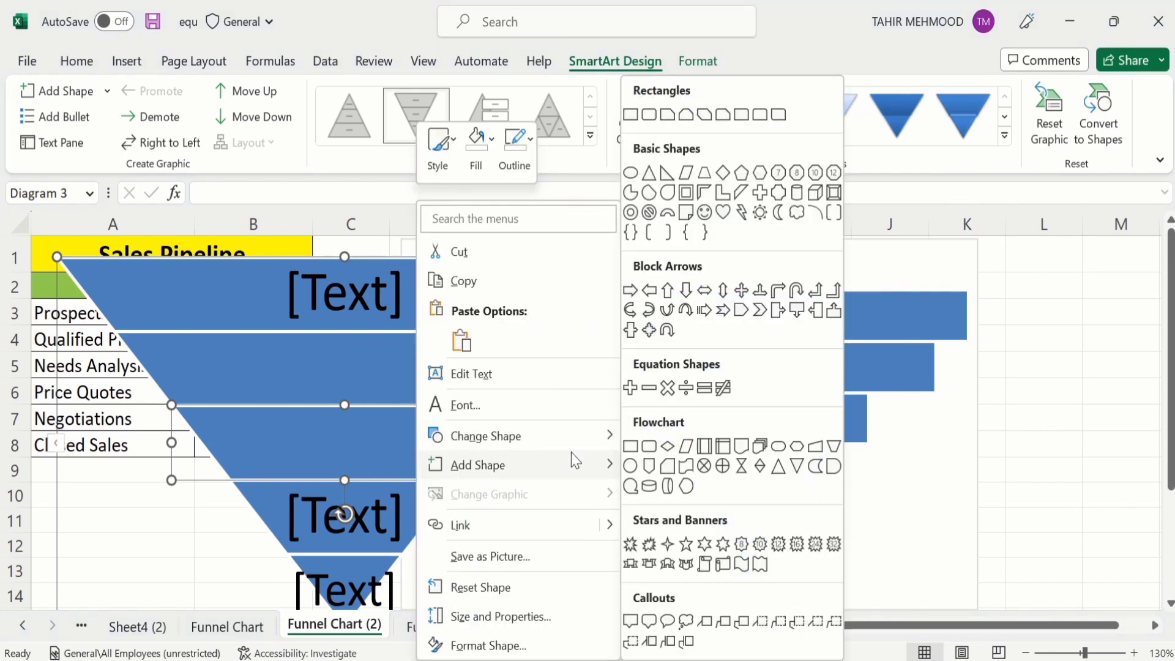
mouse_move(606, 464)
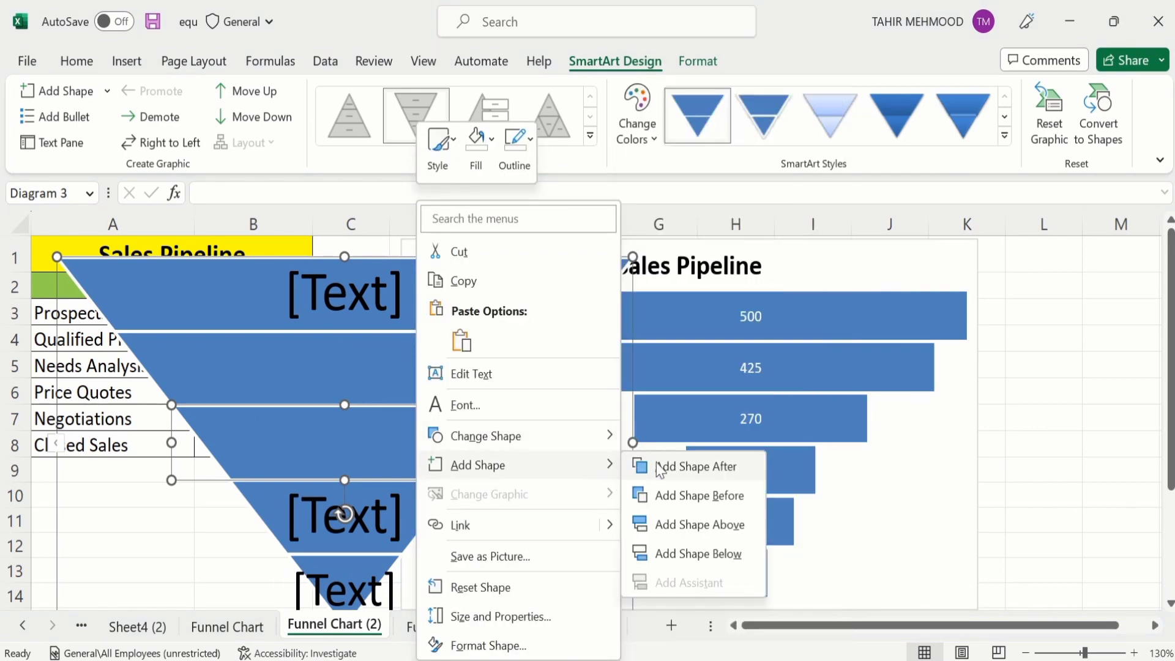
left_click(678, 468)
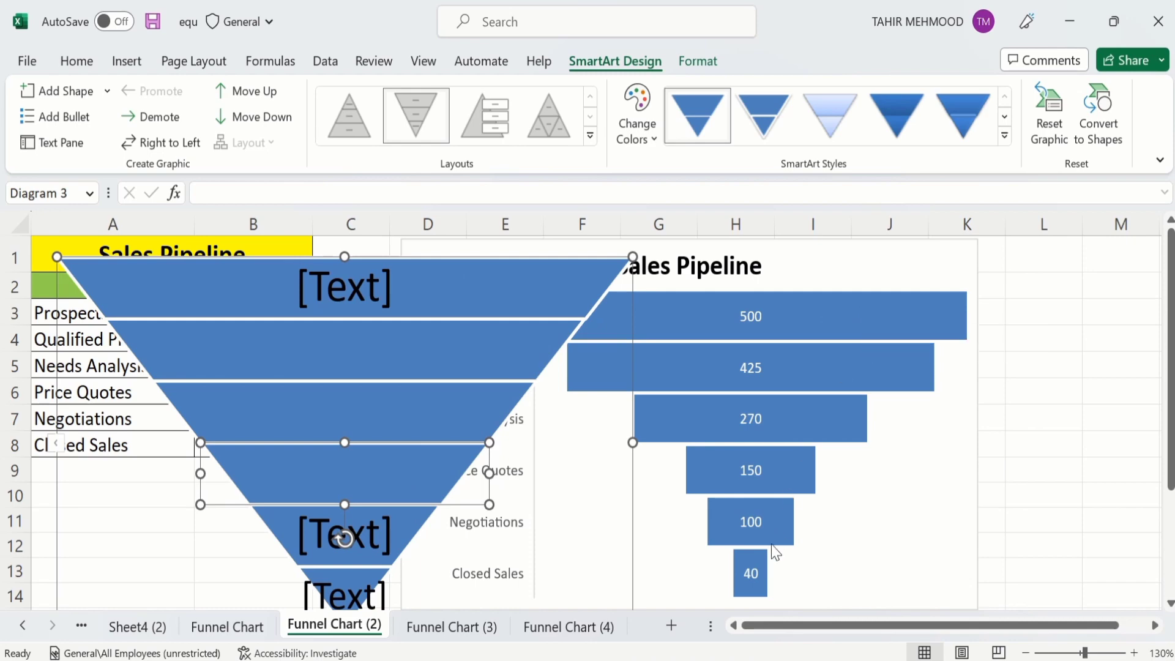
left_click(483, 287)
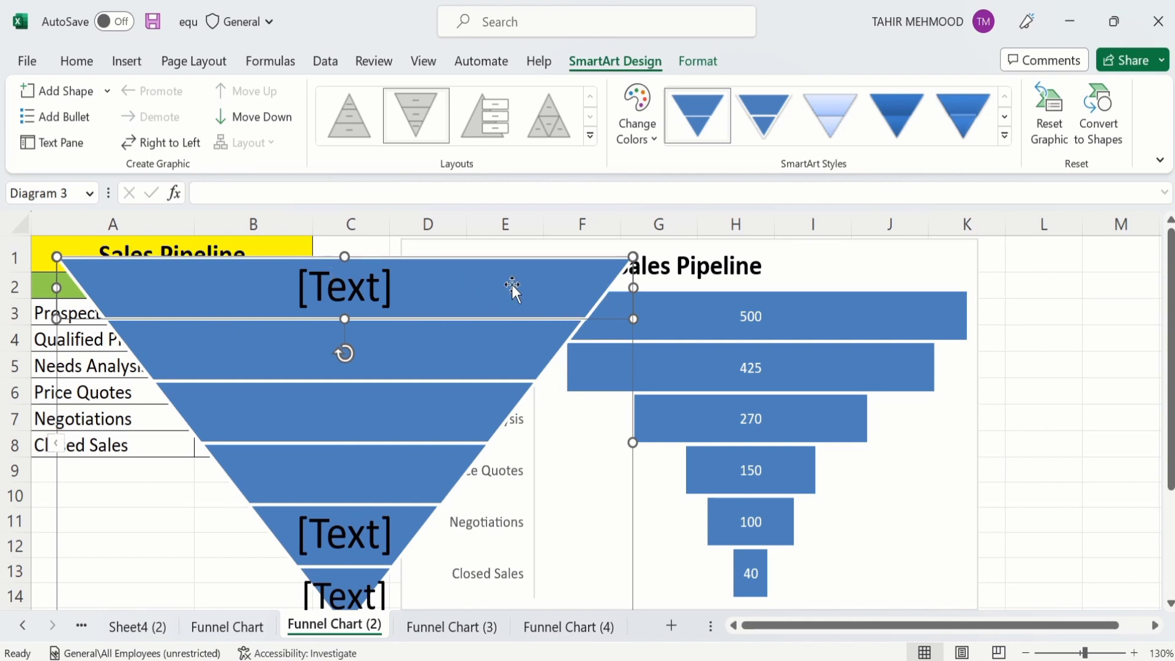
Fill the top four funnel tiers red, green, purple and light pink
left_click(90, 64)
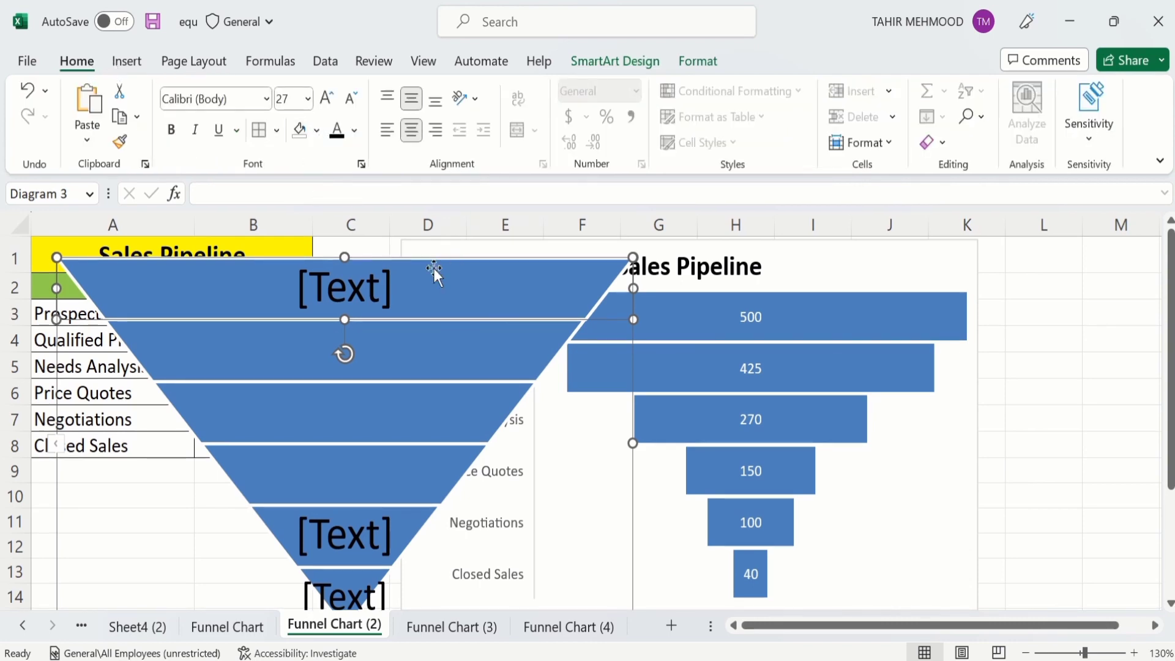
left_click(317, 130)
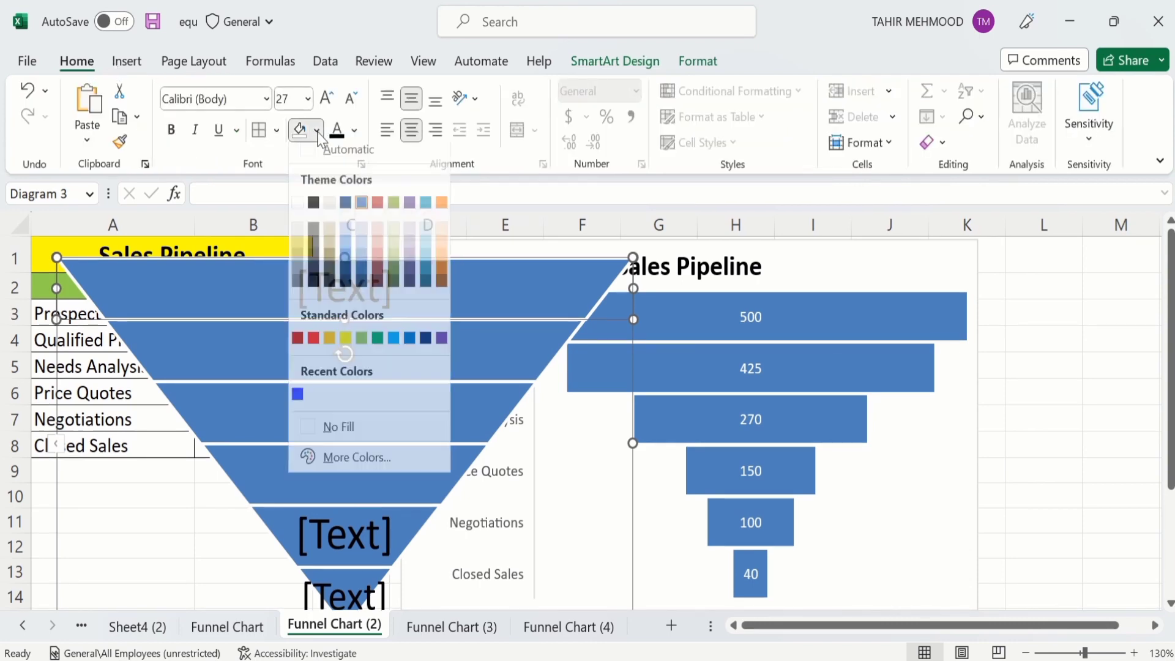
left_click(314, 347)
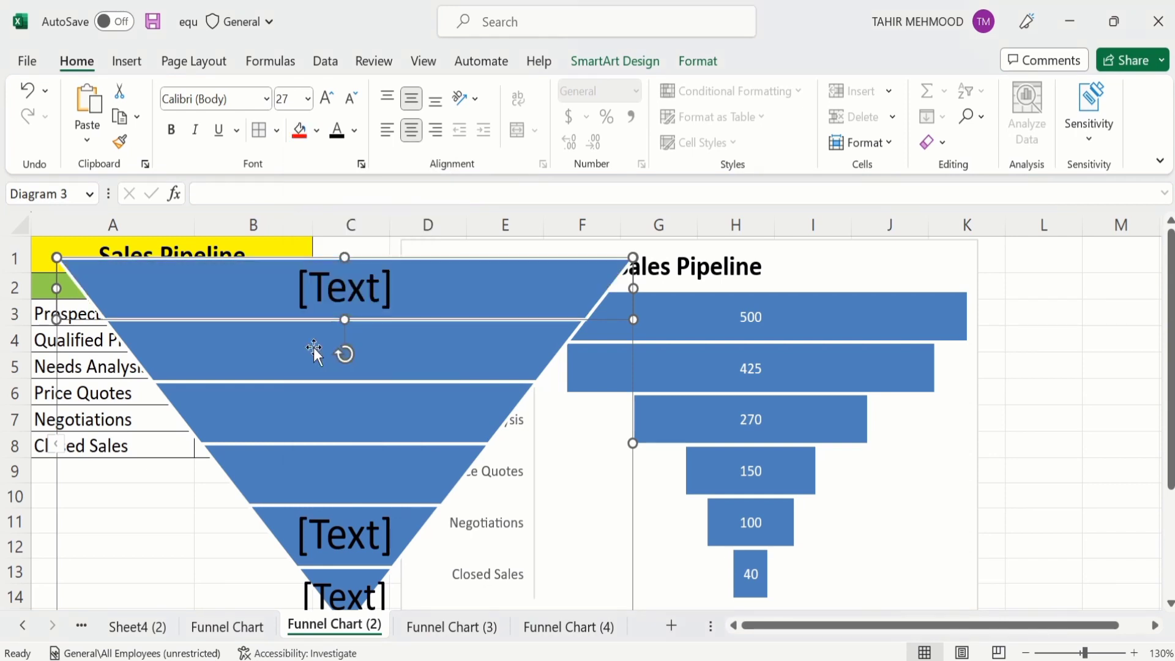
left_click(406, 344)
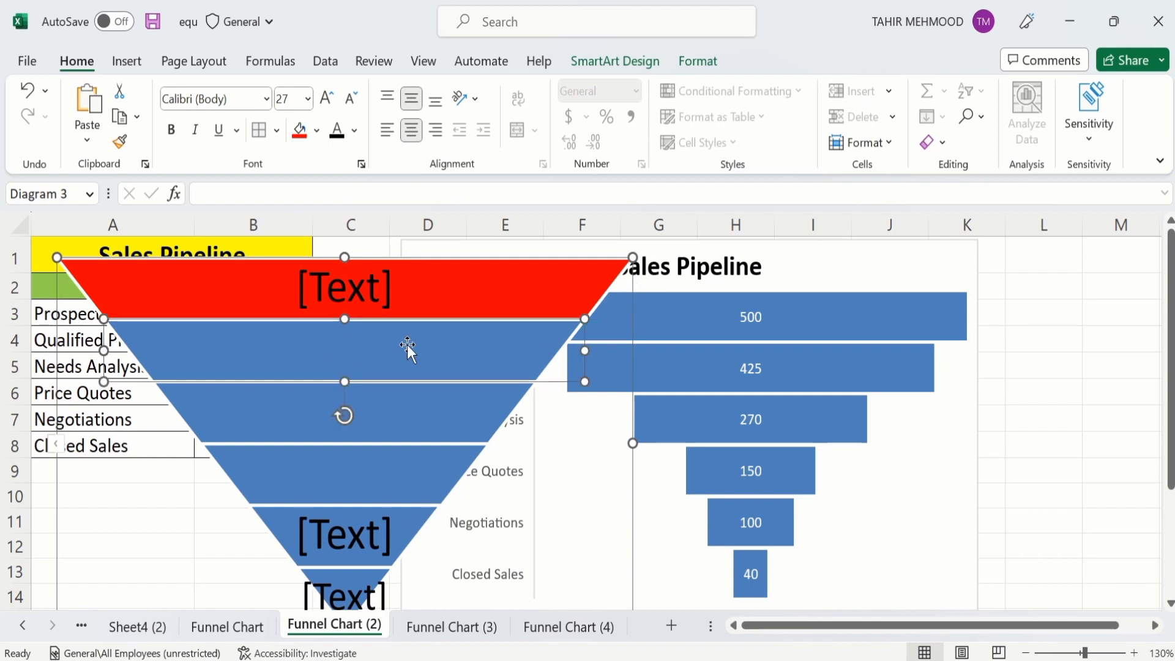
left_click(316, 130)
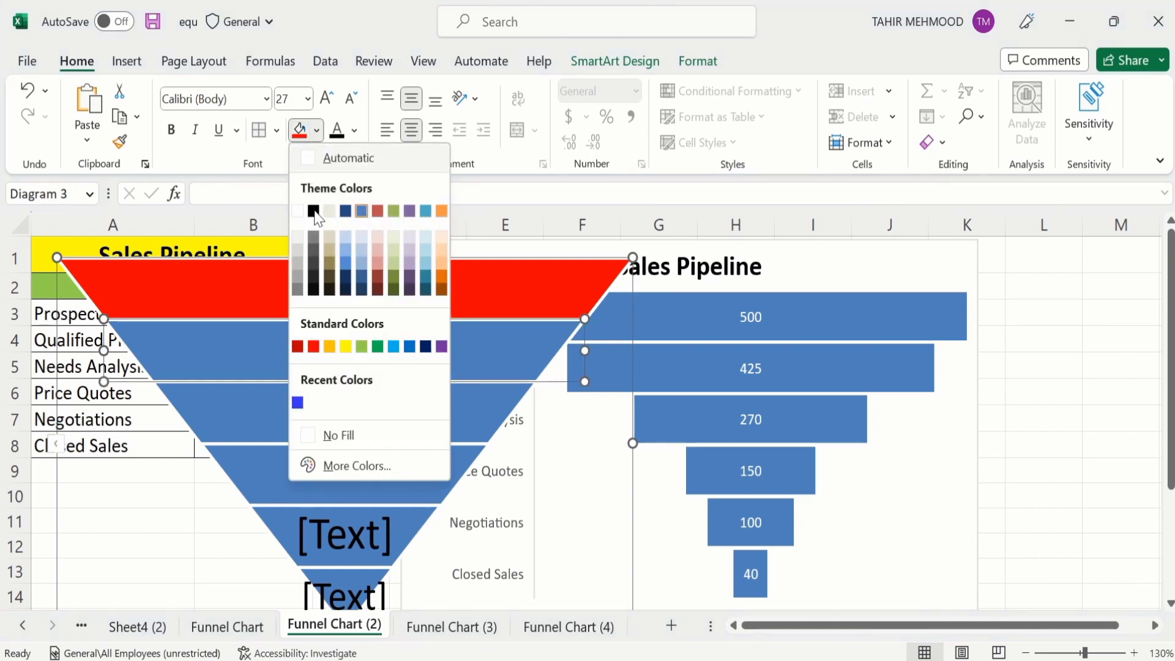
left_click(378, 347)
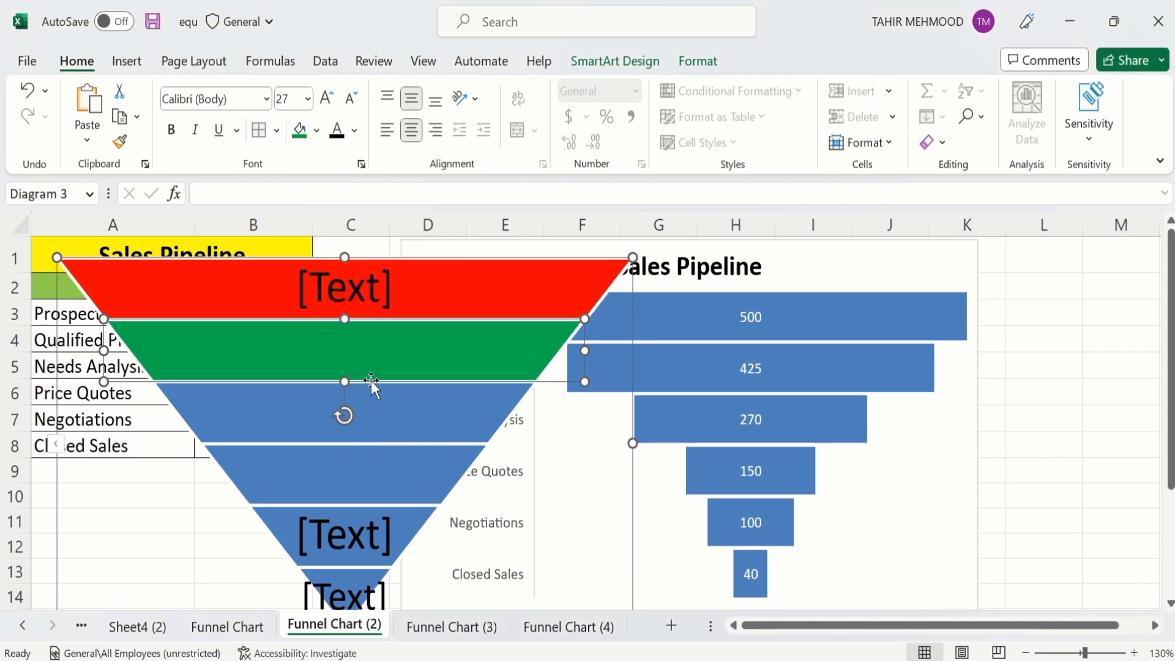
left_click(375, 413)
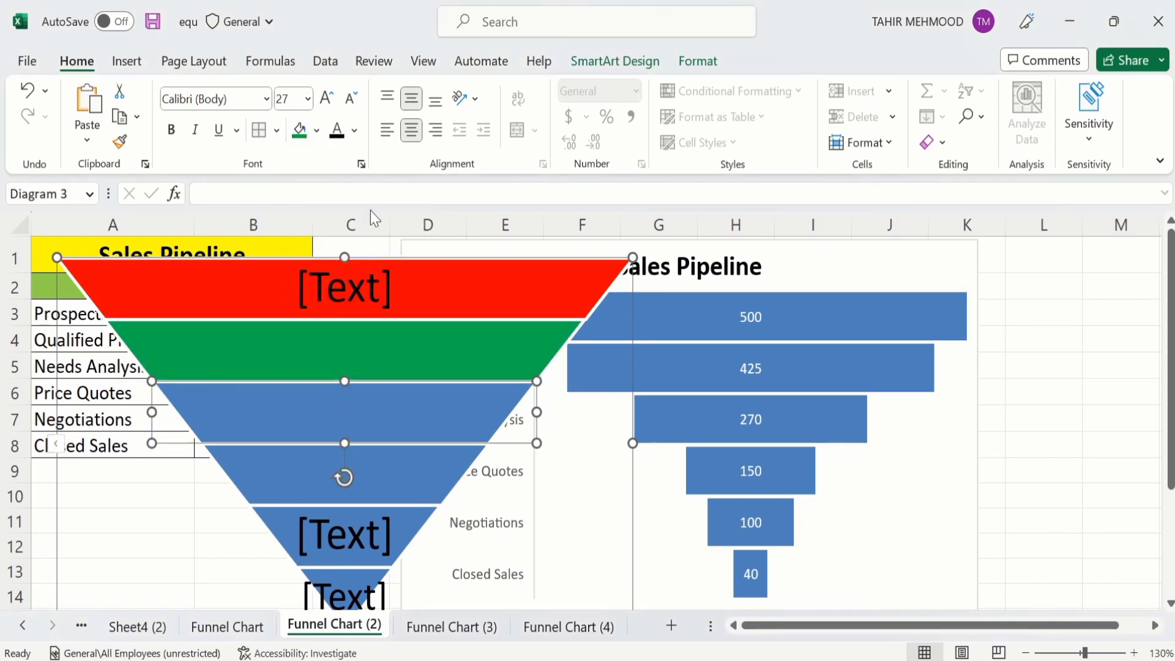
left_click(316, 131)
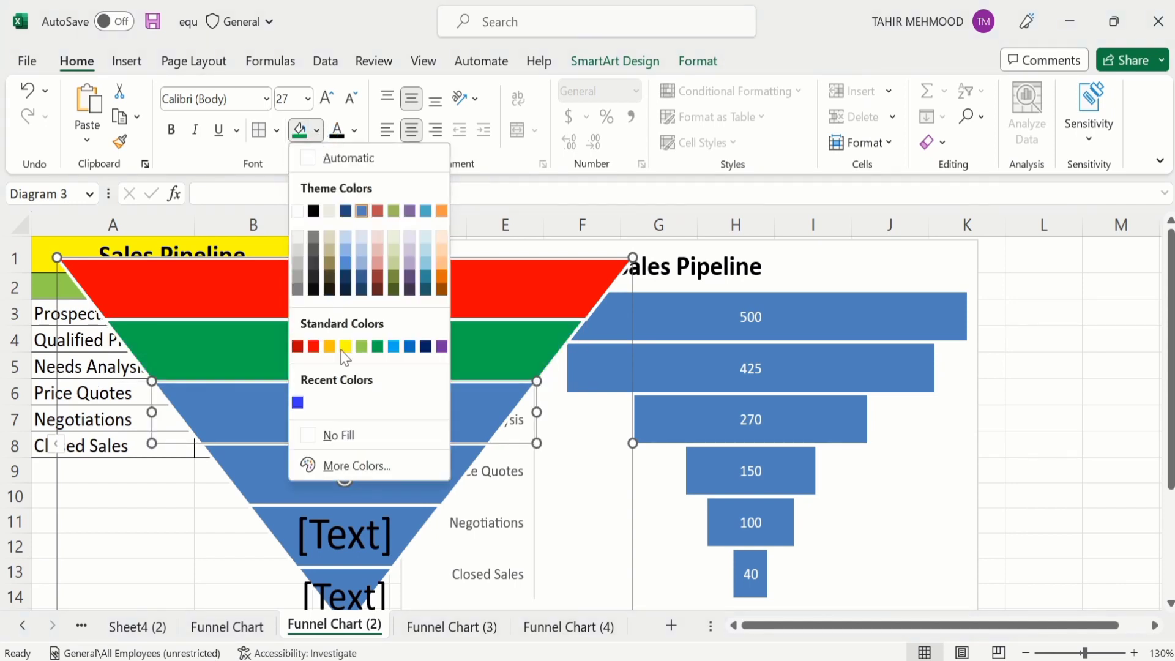
left_click(441, 346)
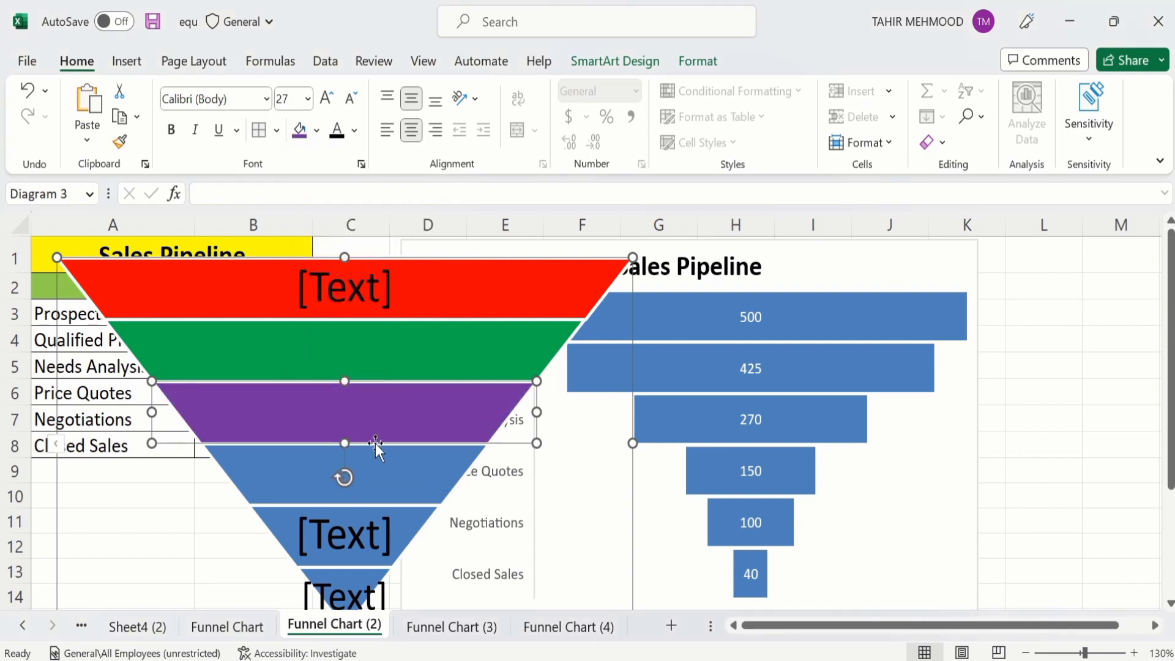
left_click(384, 483)
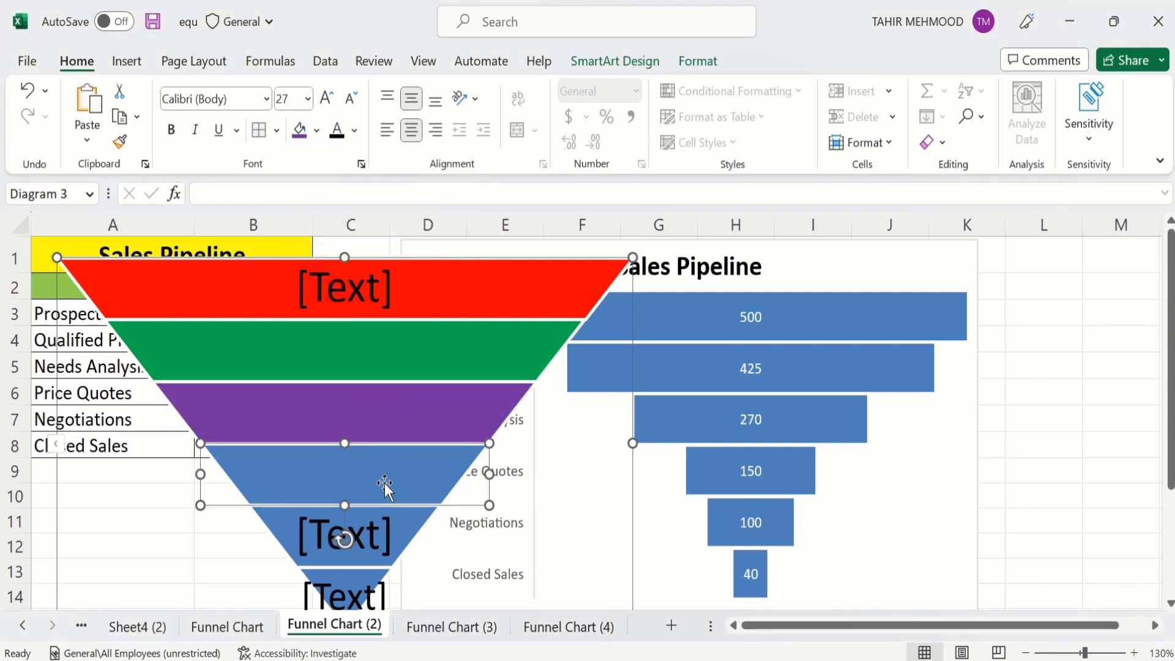
left_click(316, 130)
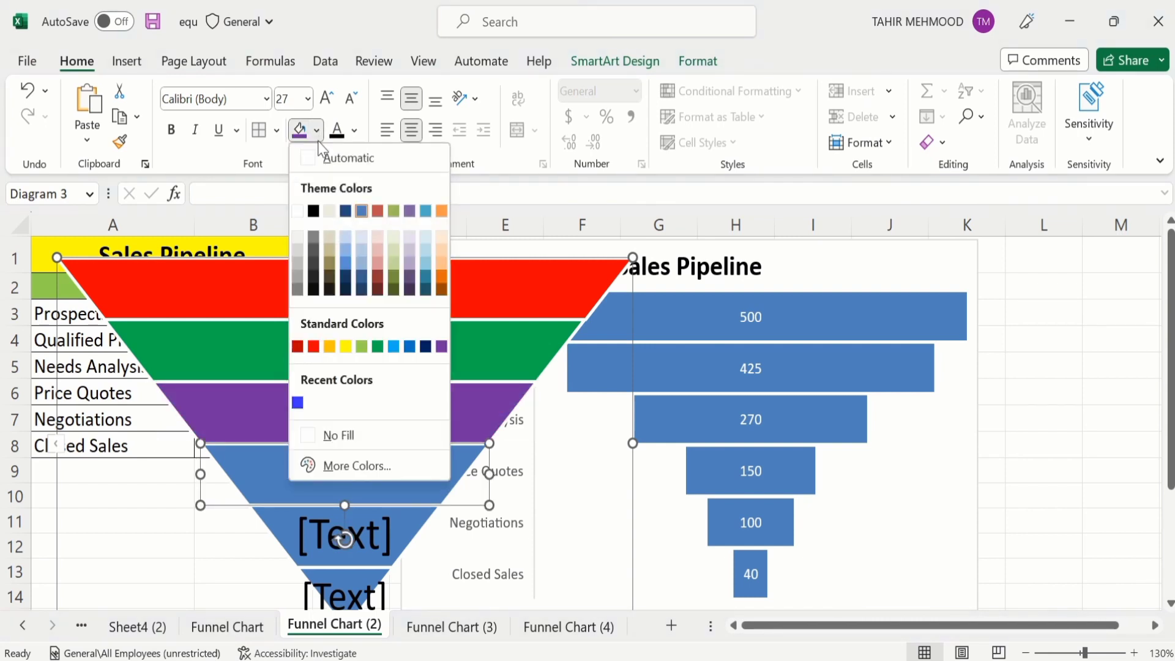
left_click(378, 266)
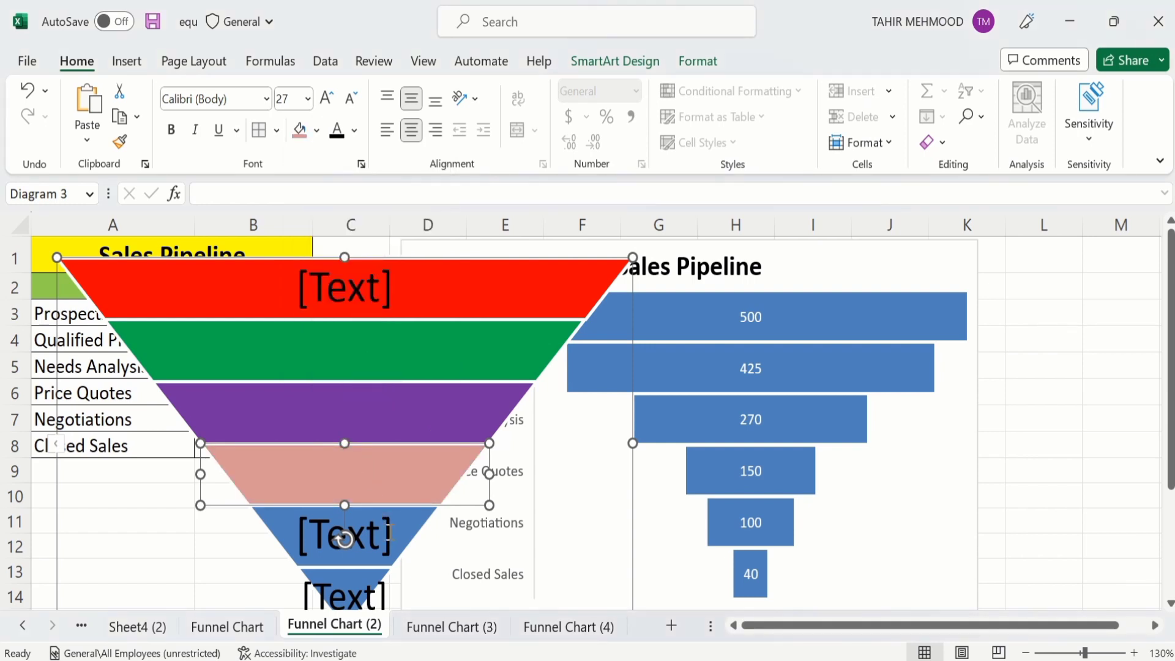
Fill the fifth and bottom funnel tiers with blue
left_click(402, 525)
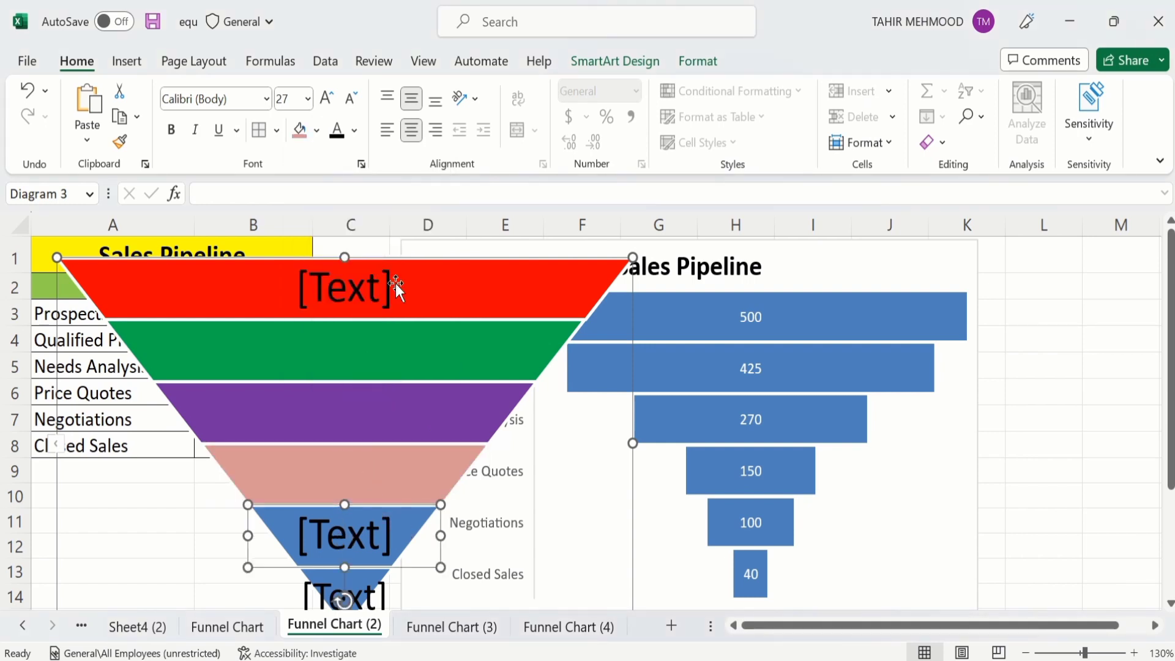
left_click(317, 136)
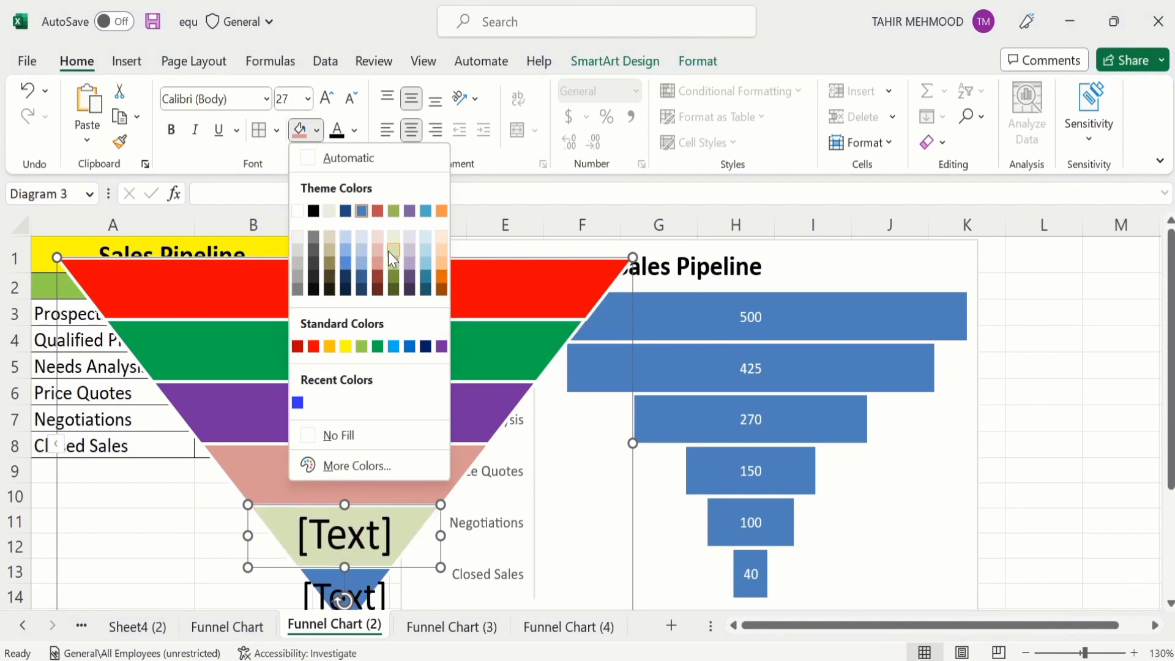
left_click(358, 264)
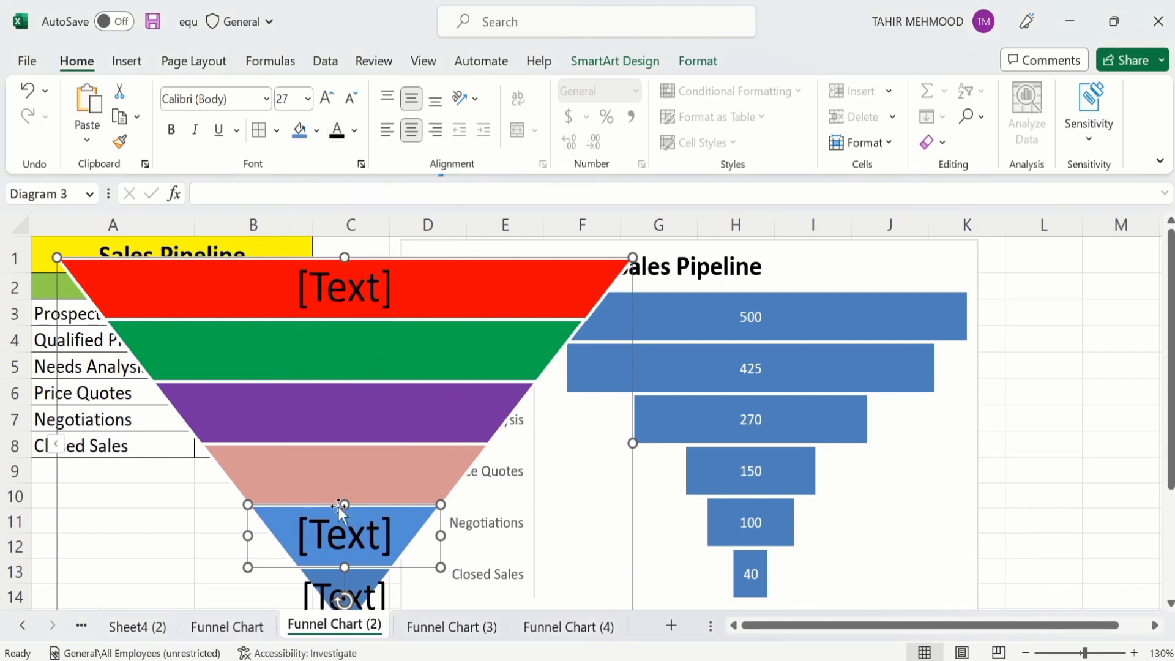
left_click(362, 581)
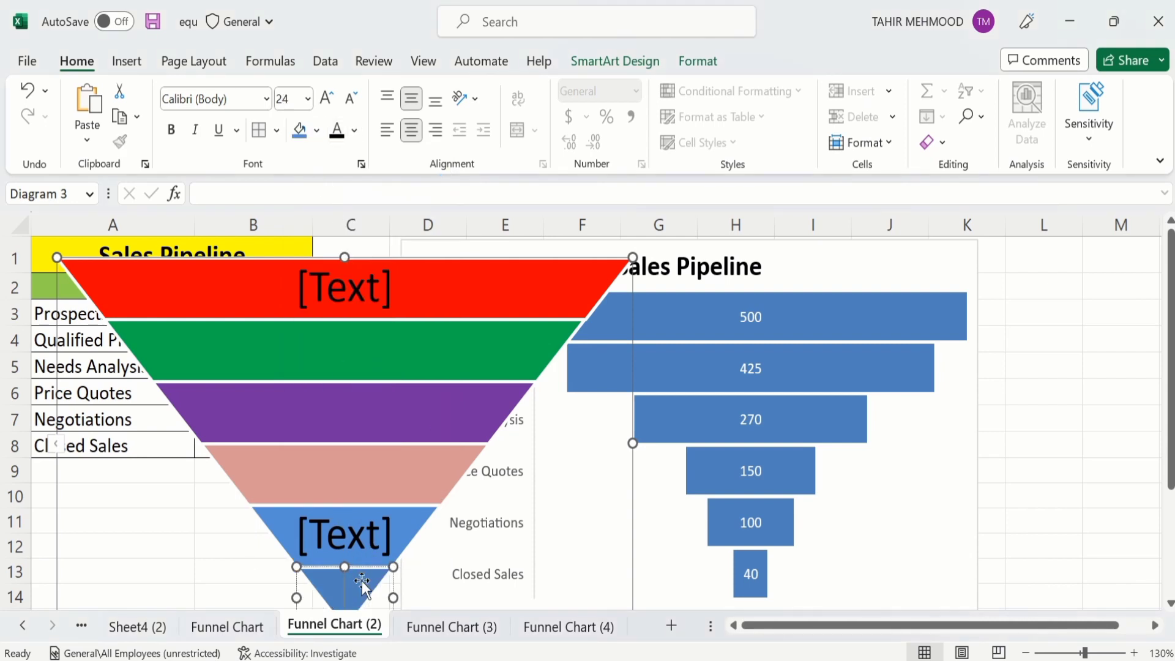
left_click(317, 131)
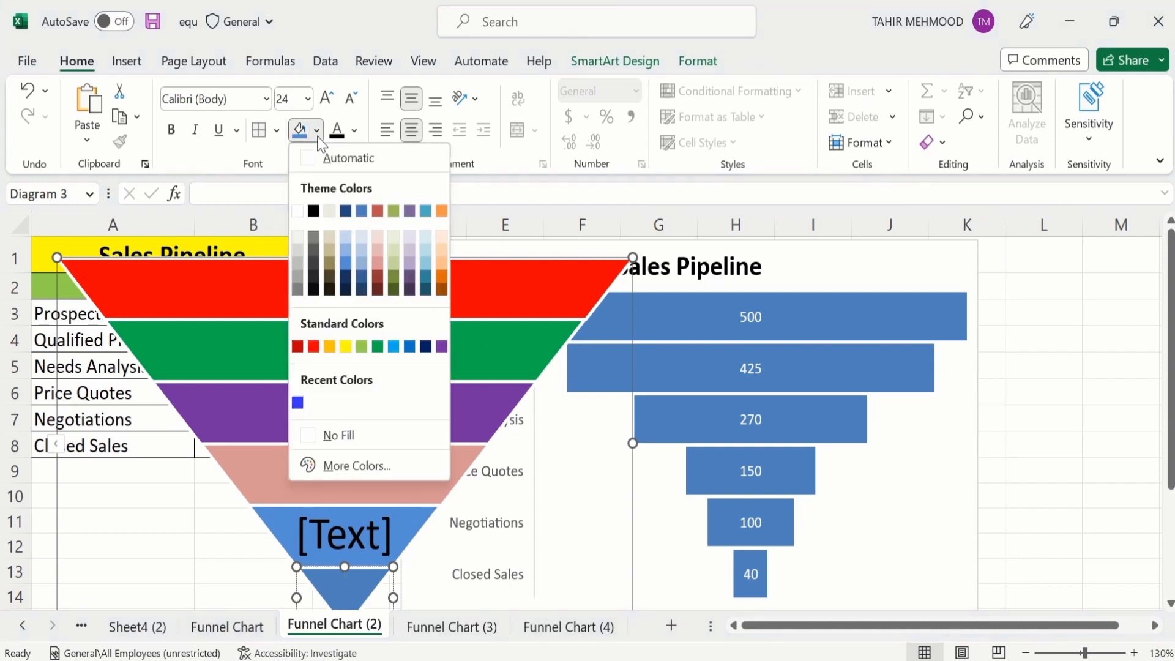
left_click(298, 403)
left_click(468, 373)
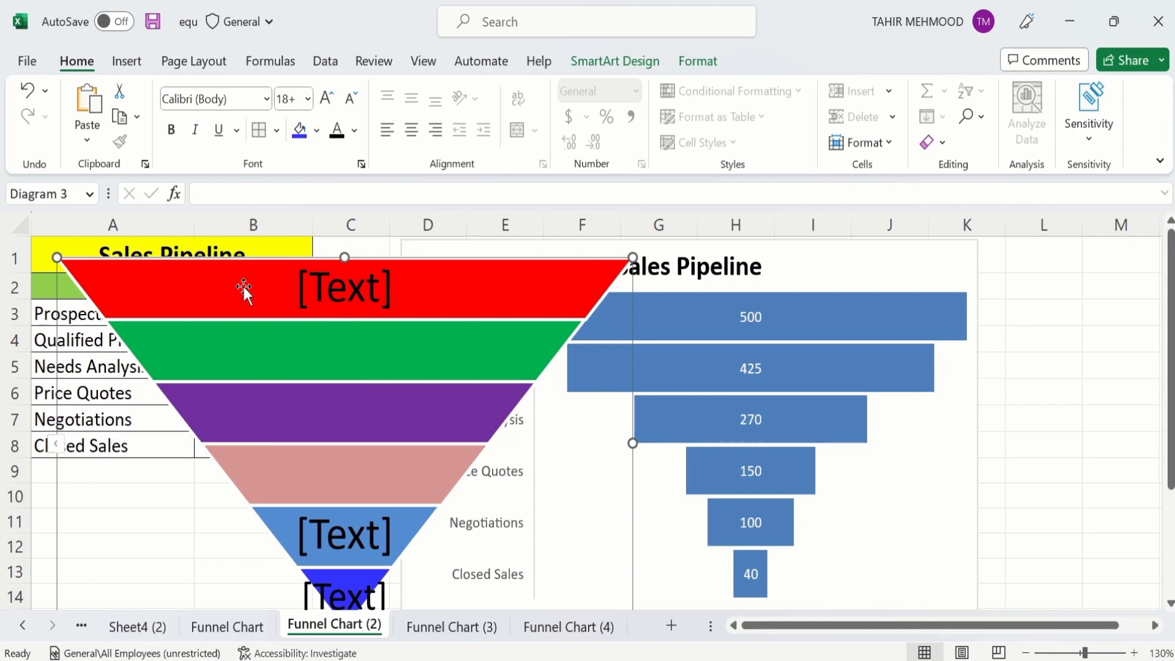
Convert the SmartArt funnel into ordinary shapes
right_click(86, 473)
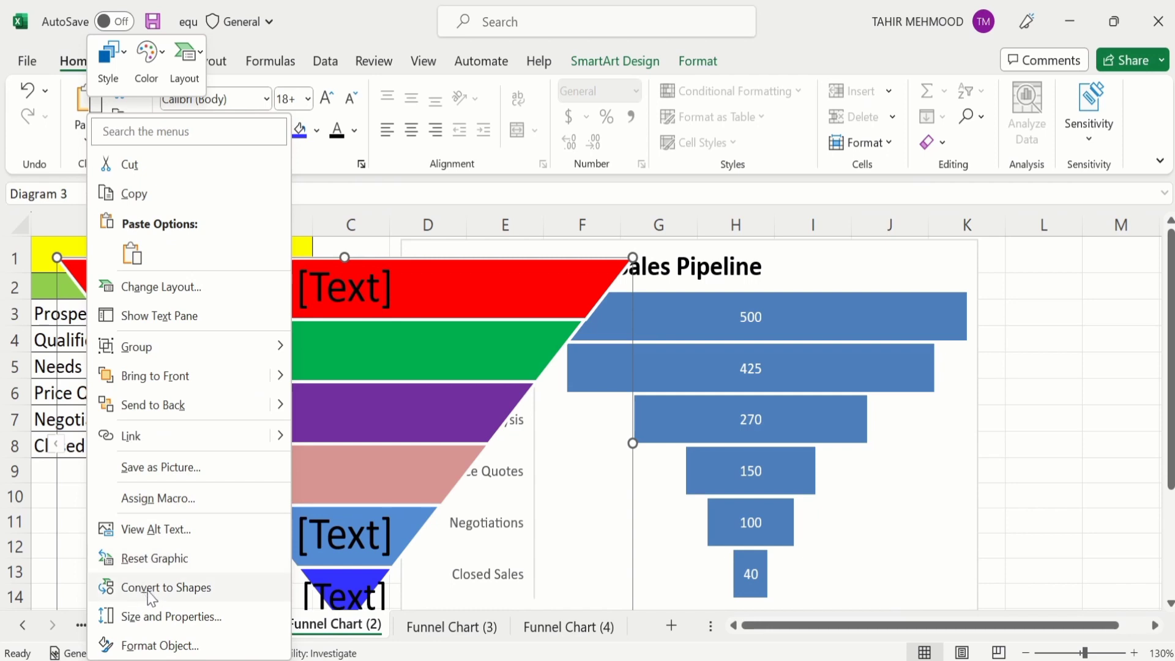
left_click(192, 589)
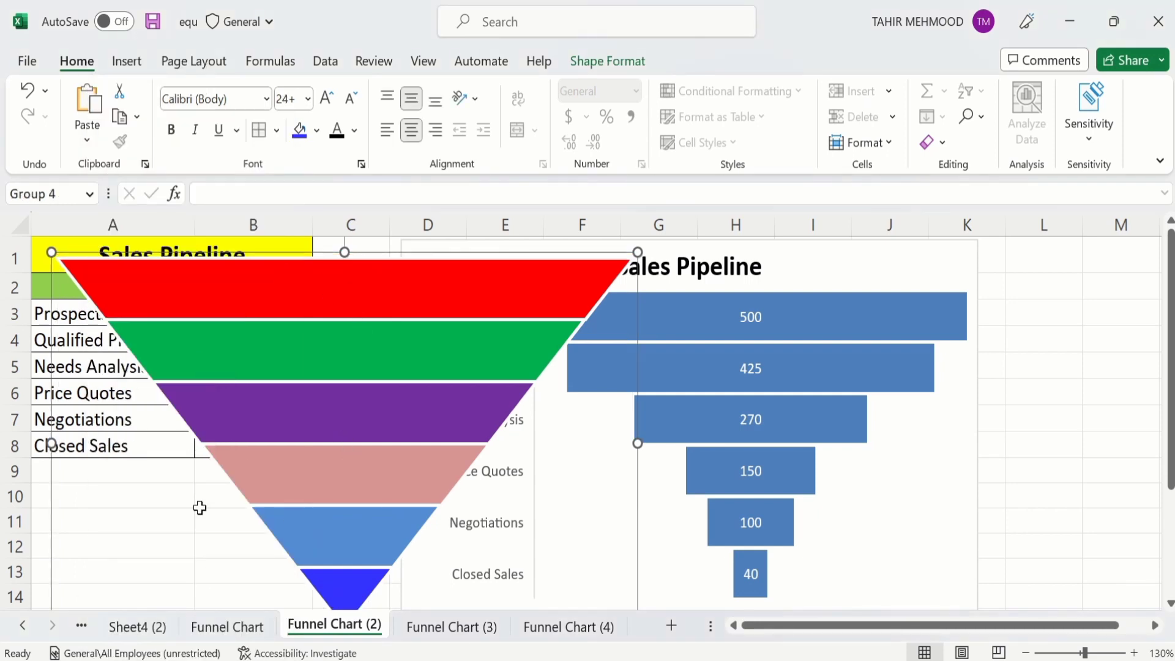
key("Escape")
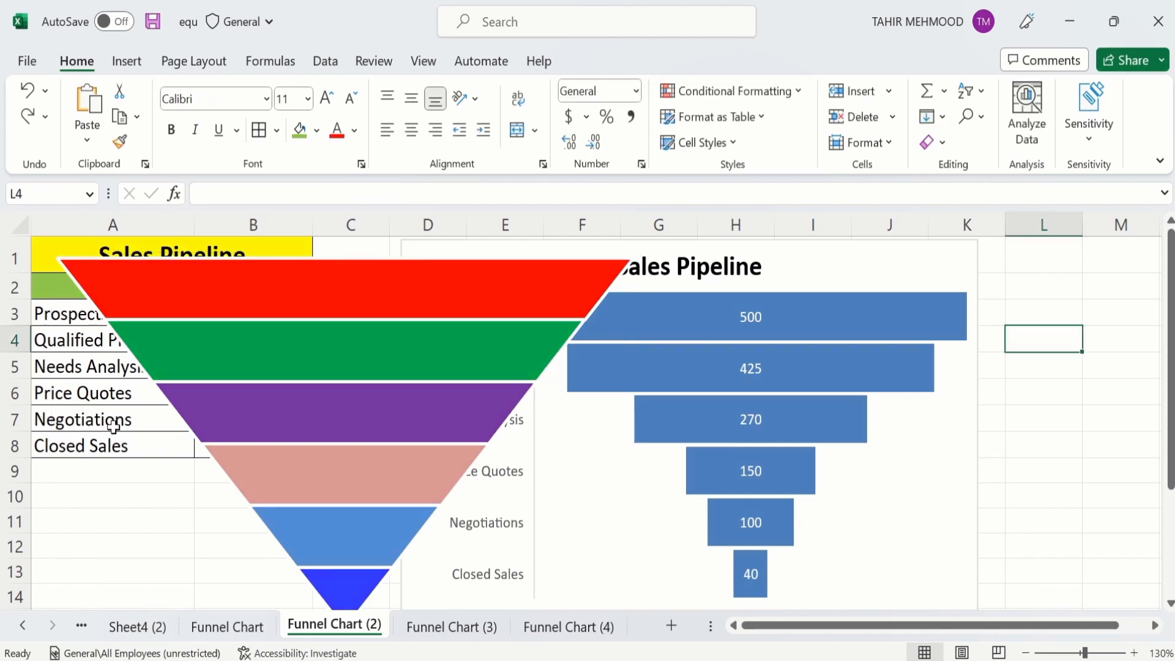
Copy the red top segment of the shape group
left_click(330, 293)
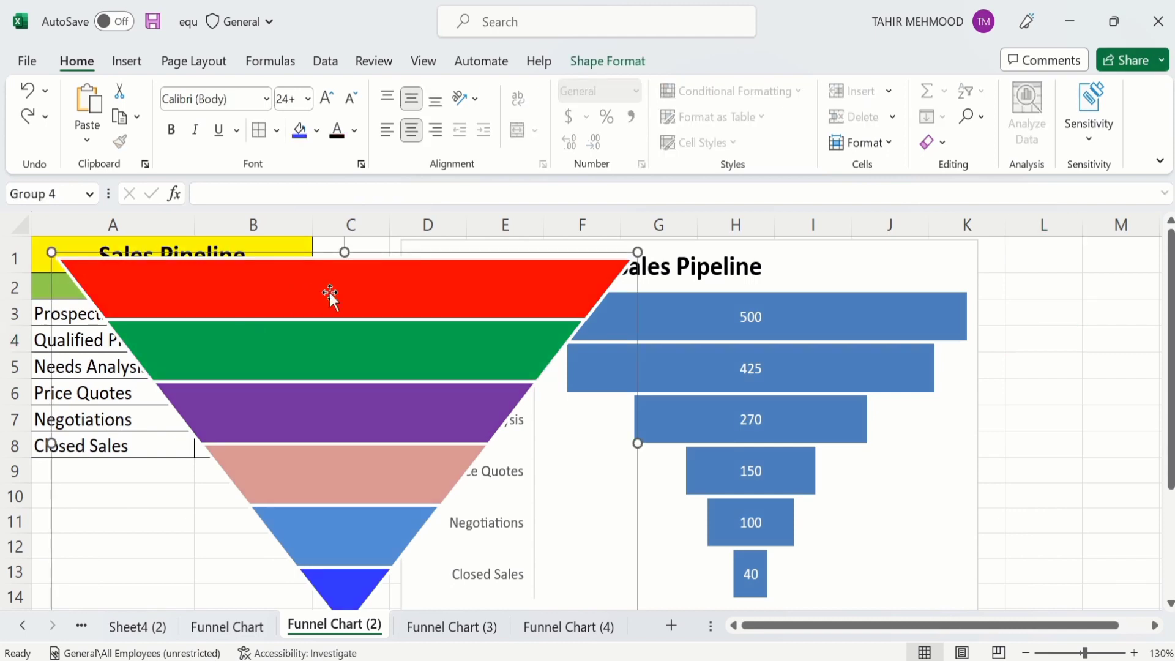
left_click(329, 292)
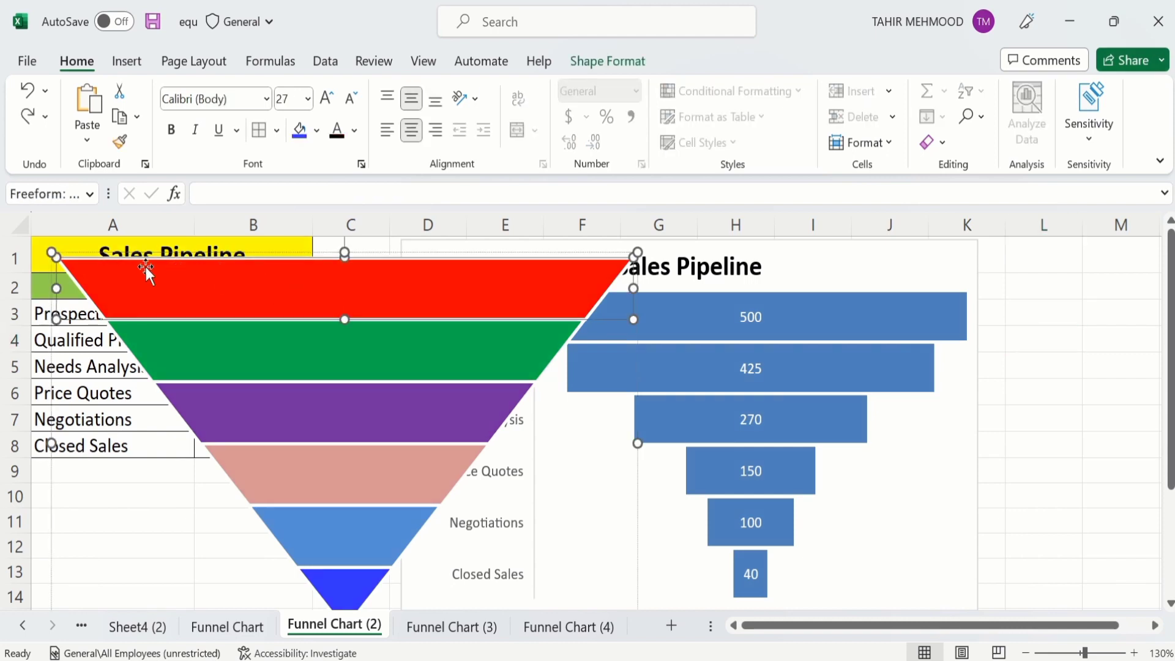
right_click(406, 295)
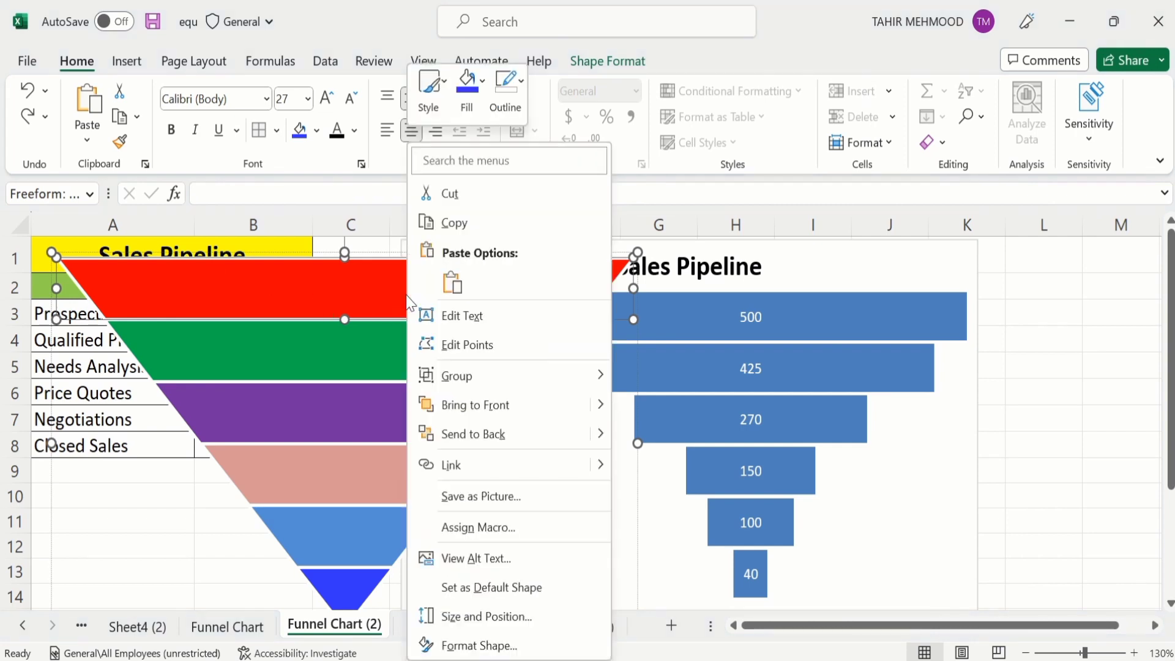
left_click(462, 225)
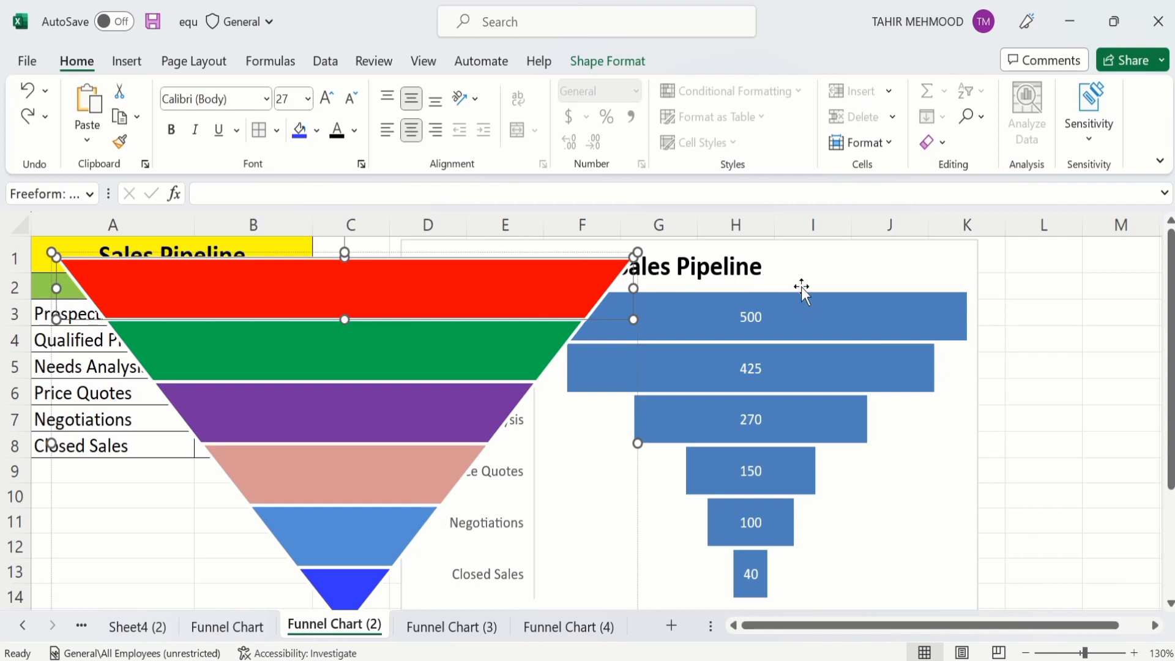
Give the 500 Prospects bar a Picture or texture fill from the clipboard's red segment
left_click(886, 314)
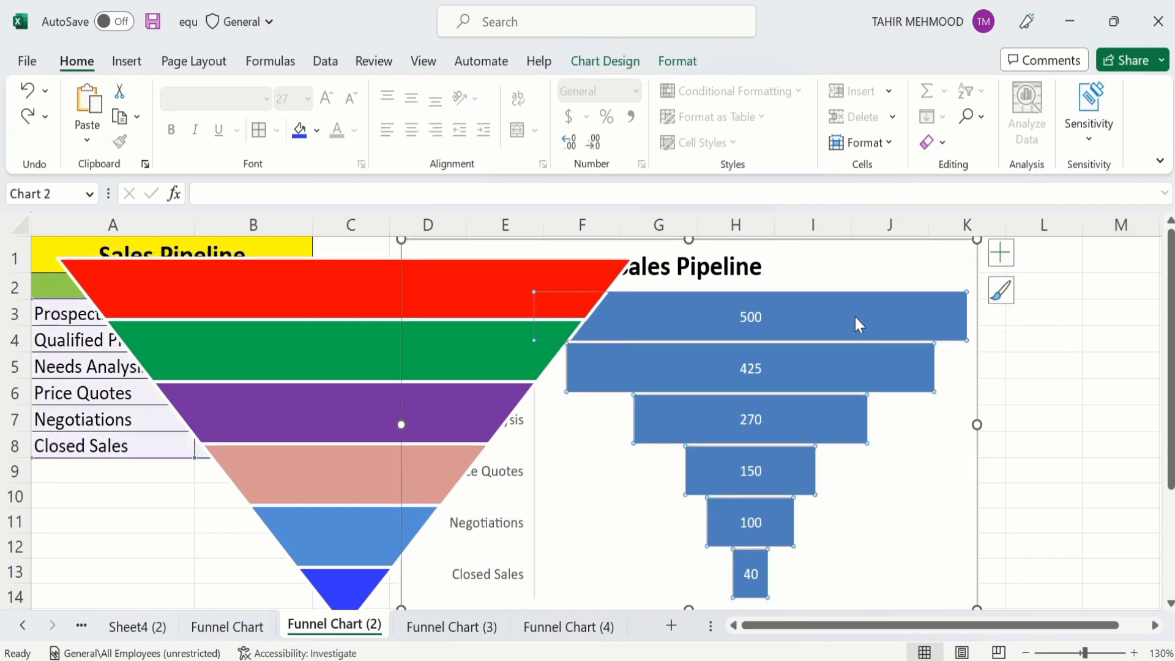
left_click(883, 323)
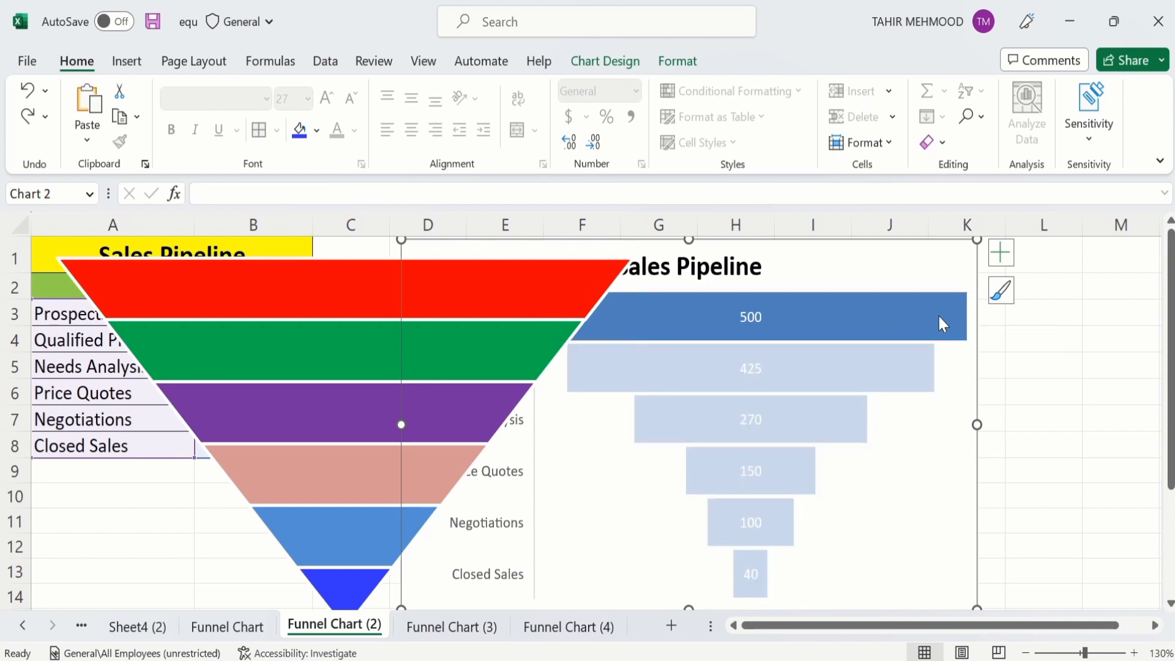
right_click(888, 311)
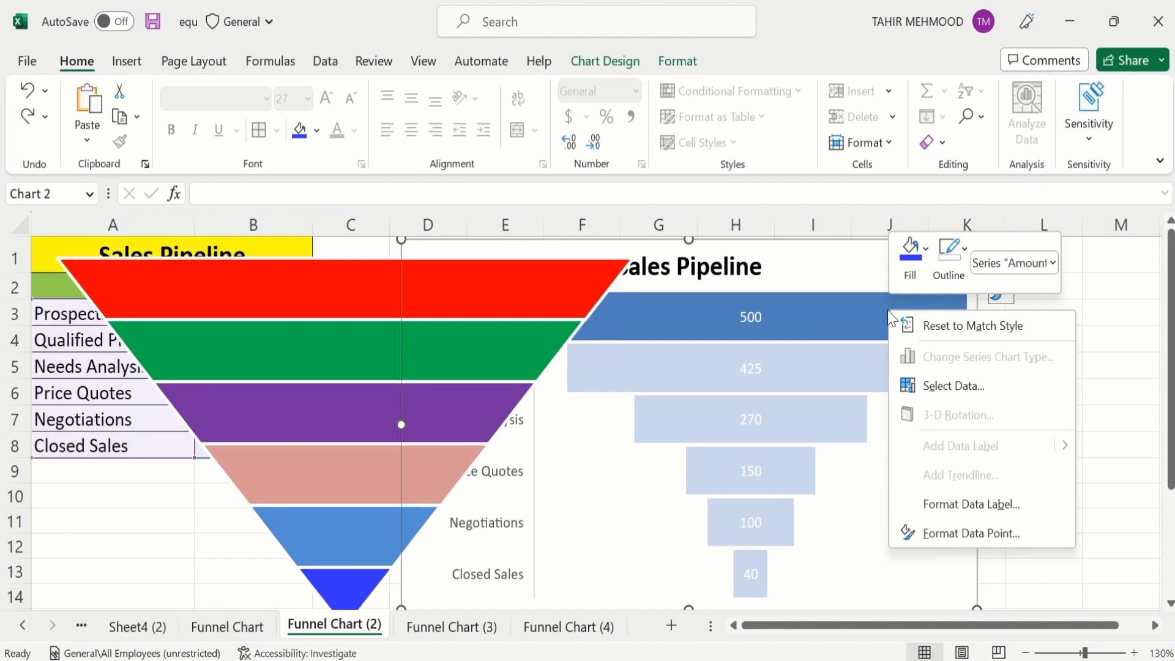
left_click(964, 547)
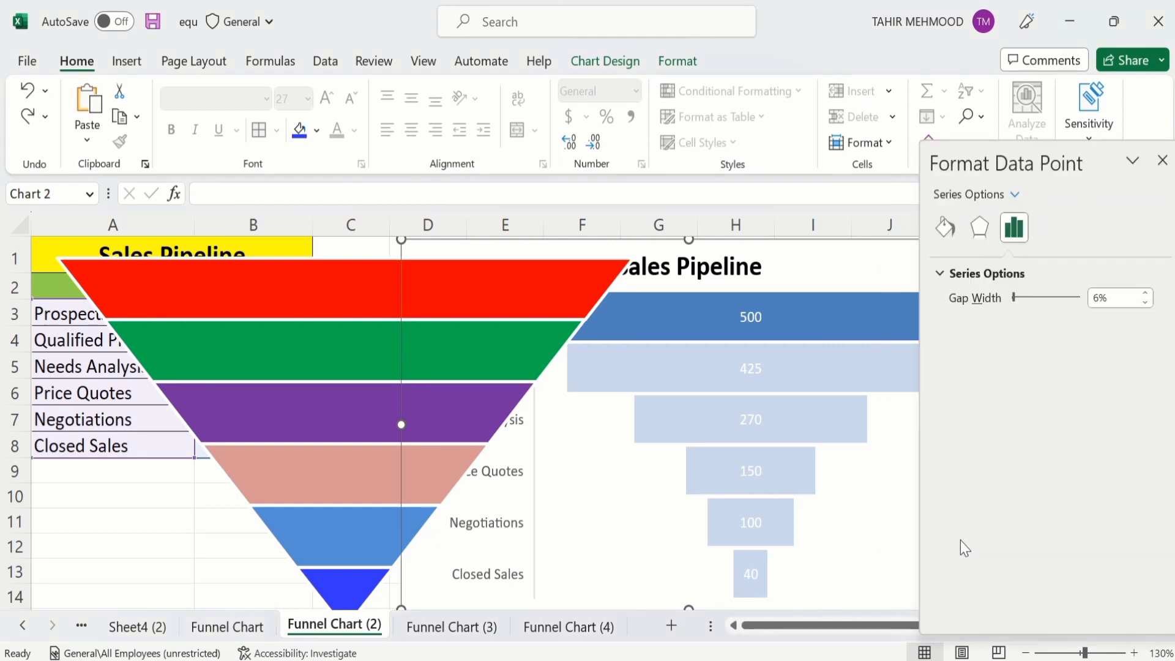
left_click(945, 229)
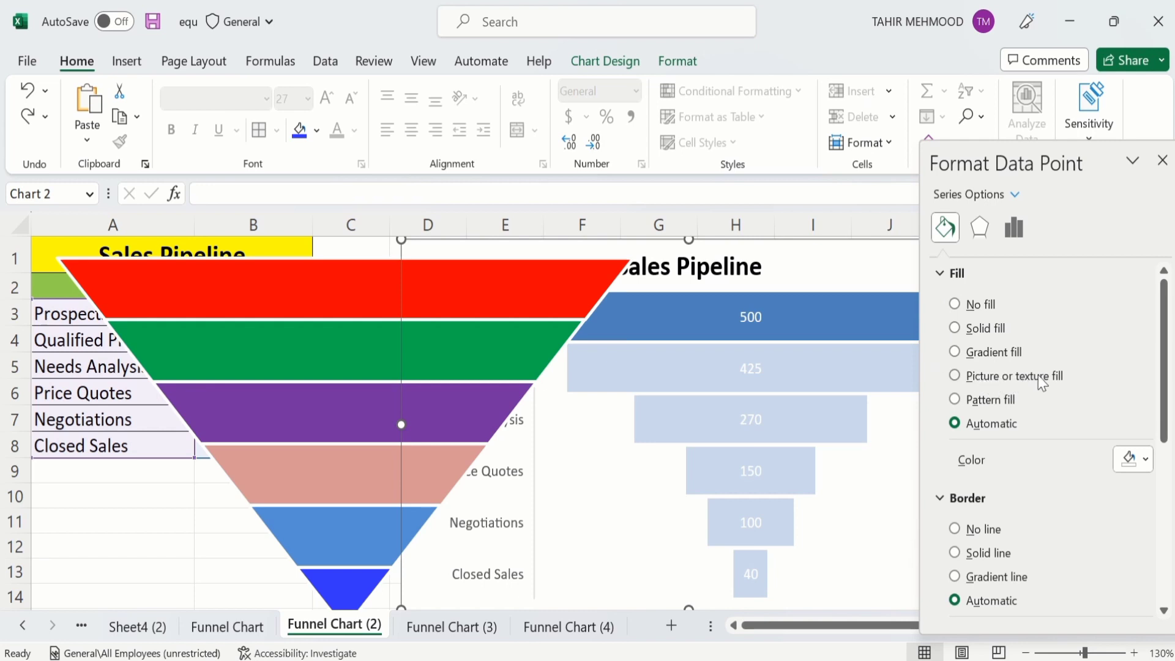
left_click(955, 377)
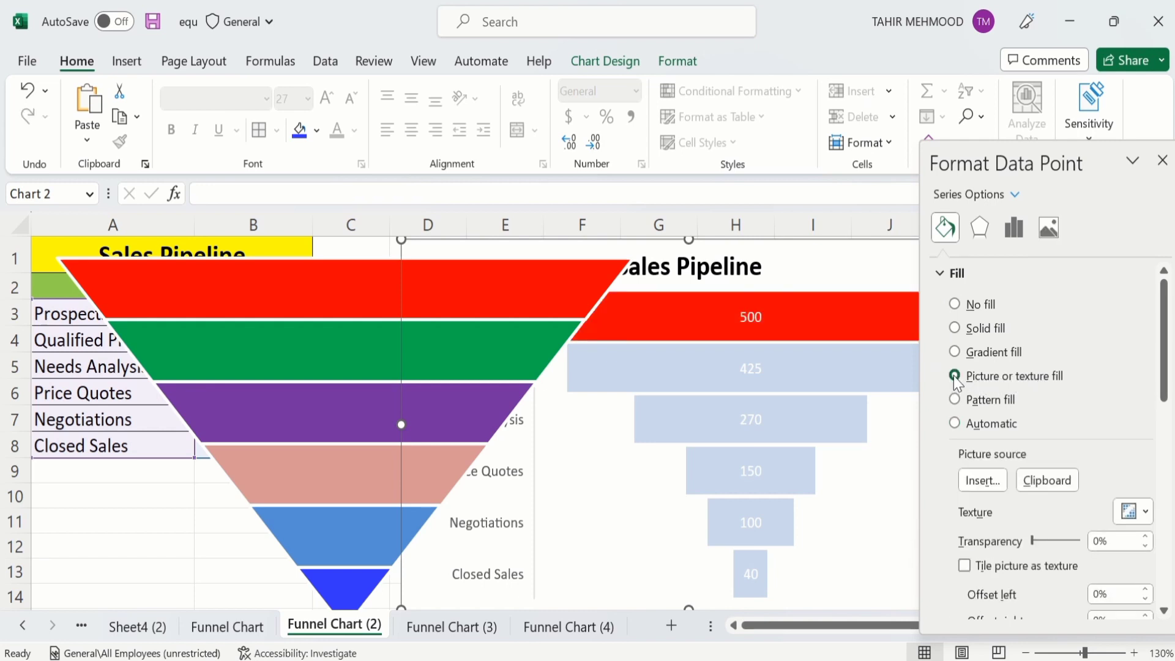
left_click(1044, 482)
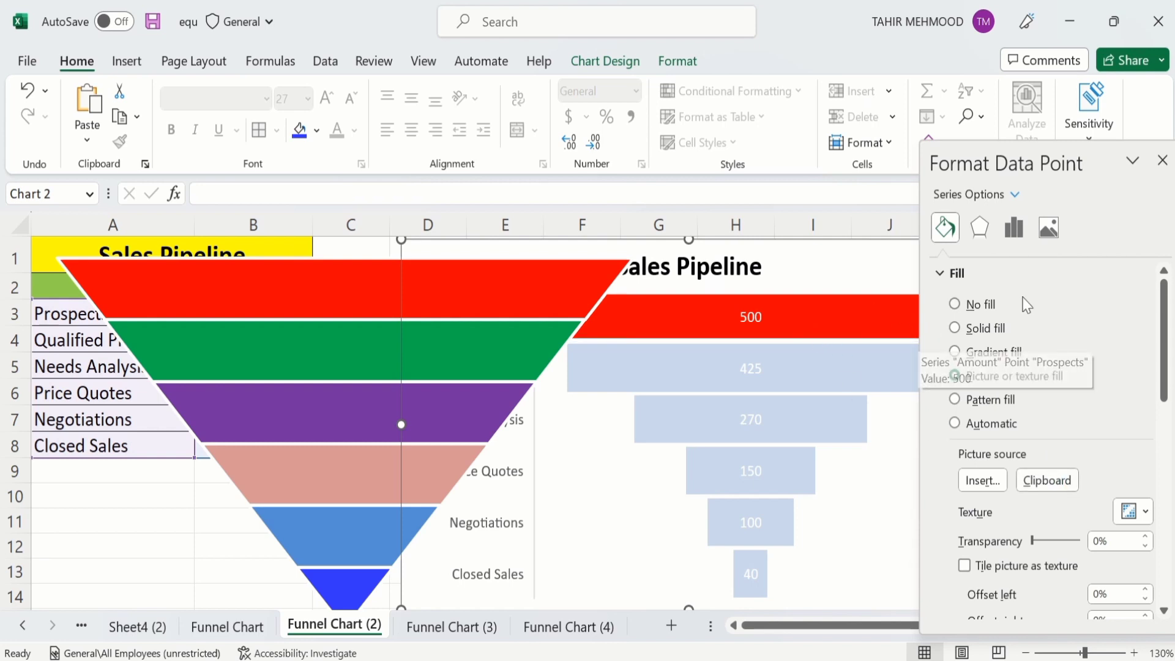
left_click(1162, 162)
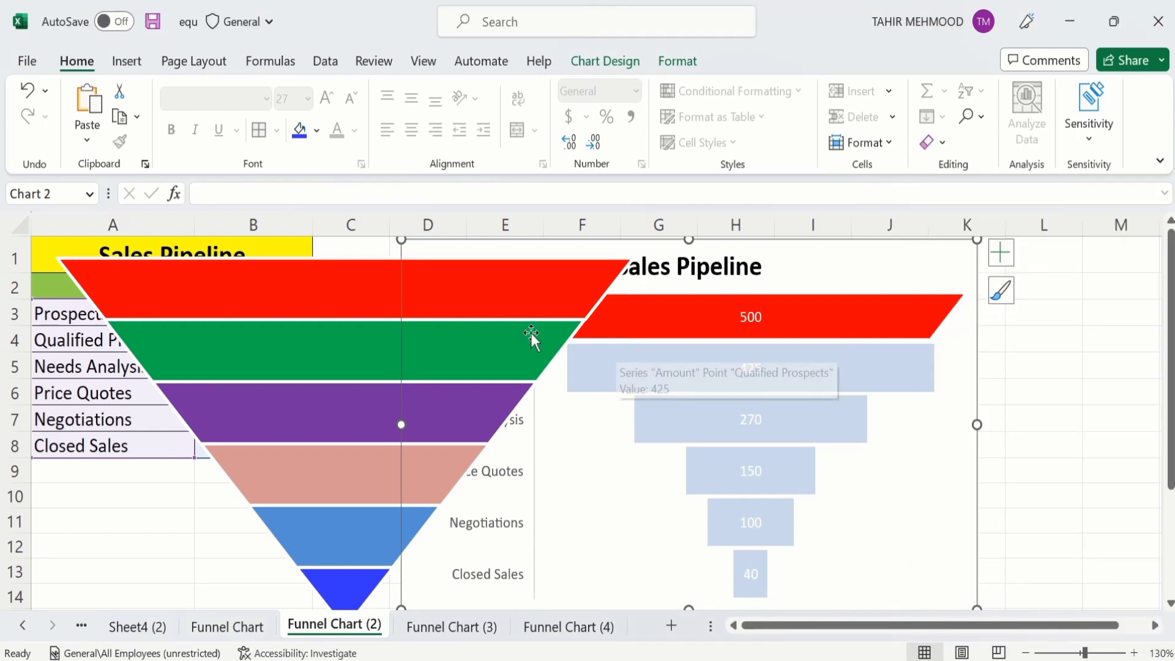
Copy the green segment from the funnel shape group
left_click(325, 350)
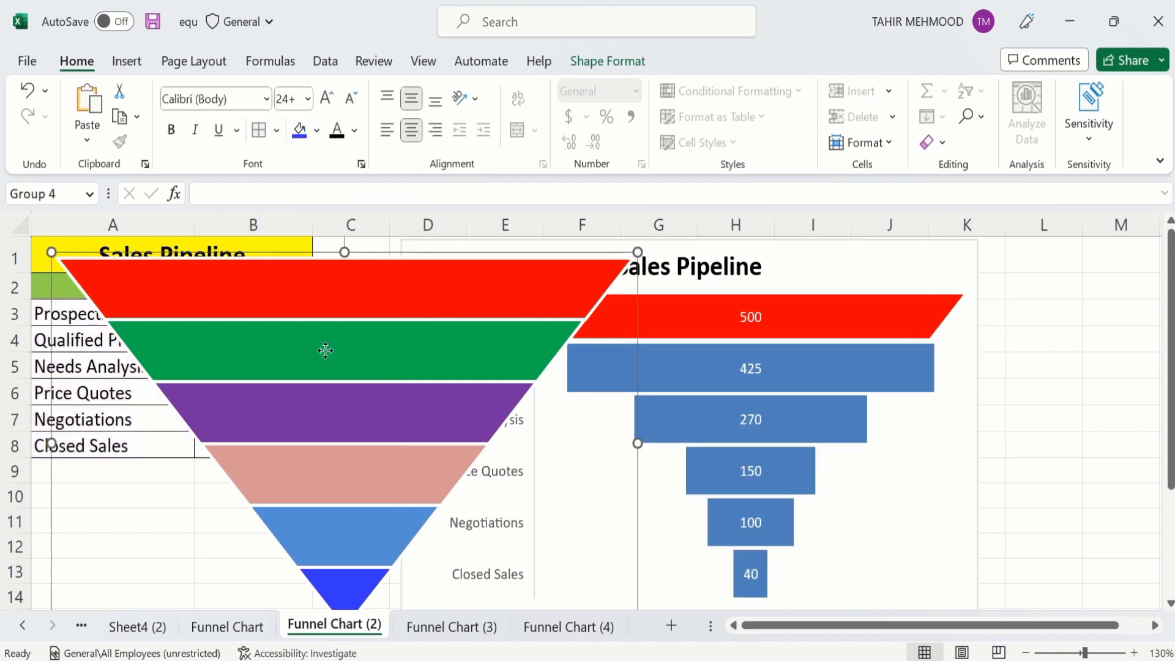
left_click(325, 350)
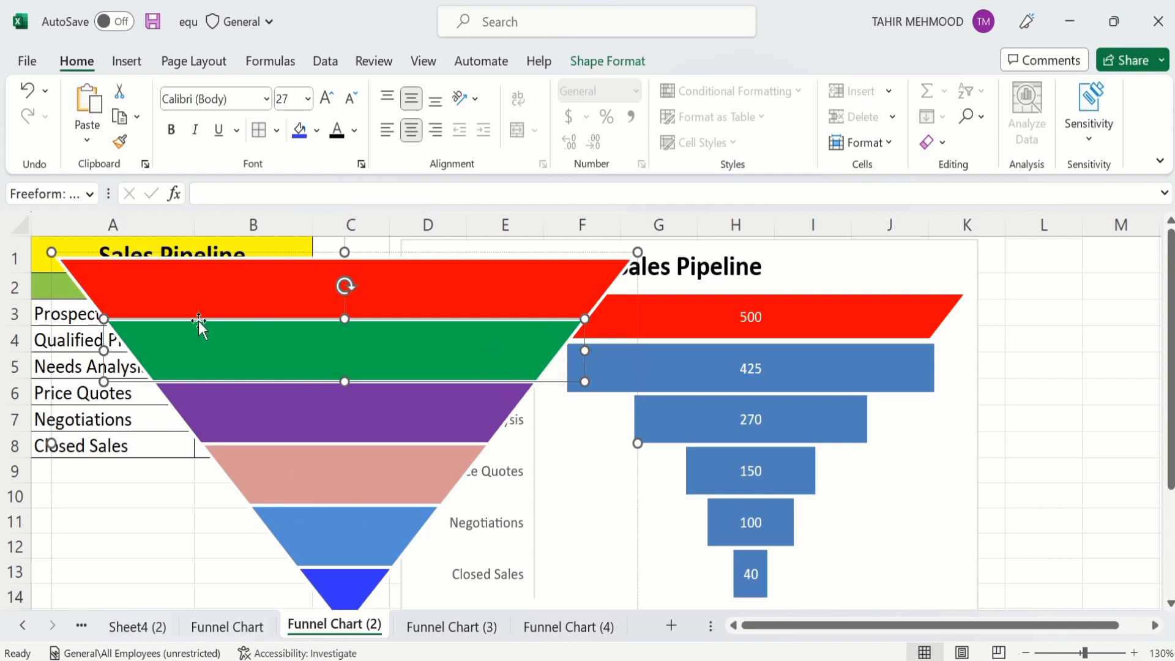
right_click(460, 363)
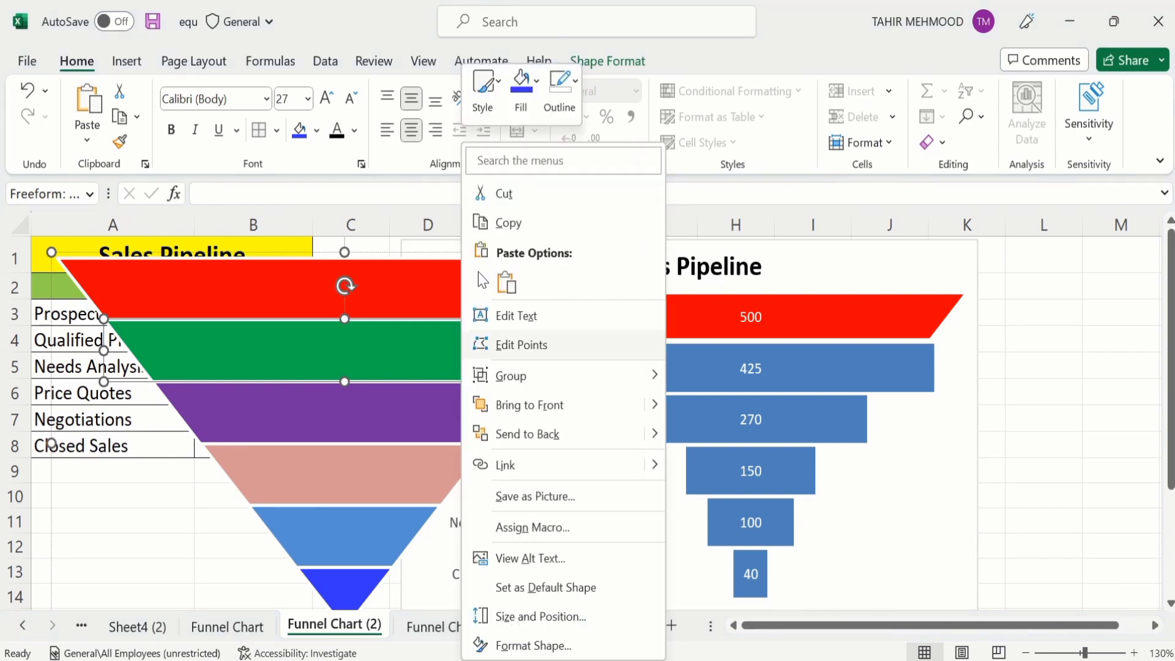
left_click(505, 222)
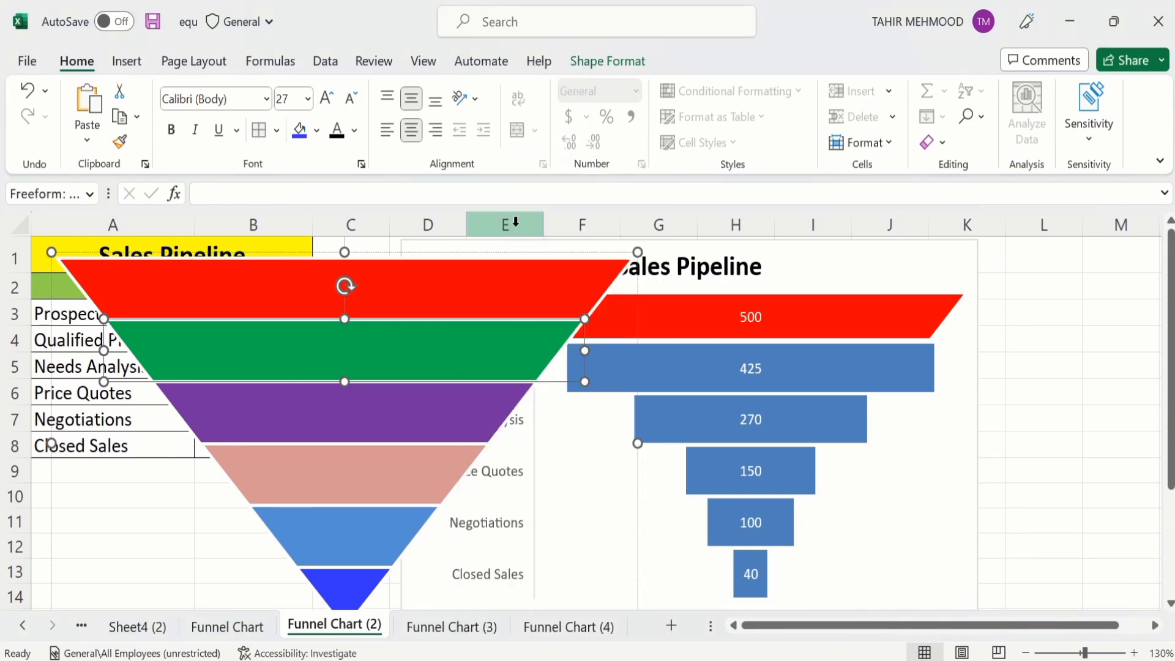
Fill the Qualified Prospects 425 bar with the copied green segment as a clipboard picture fill
left_click(887, 362)
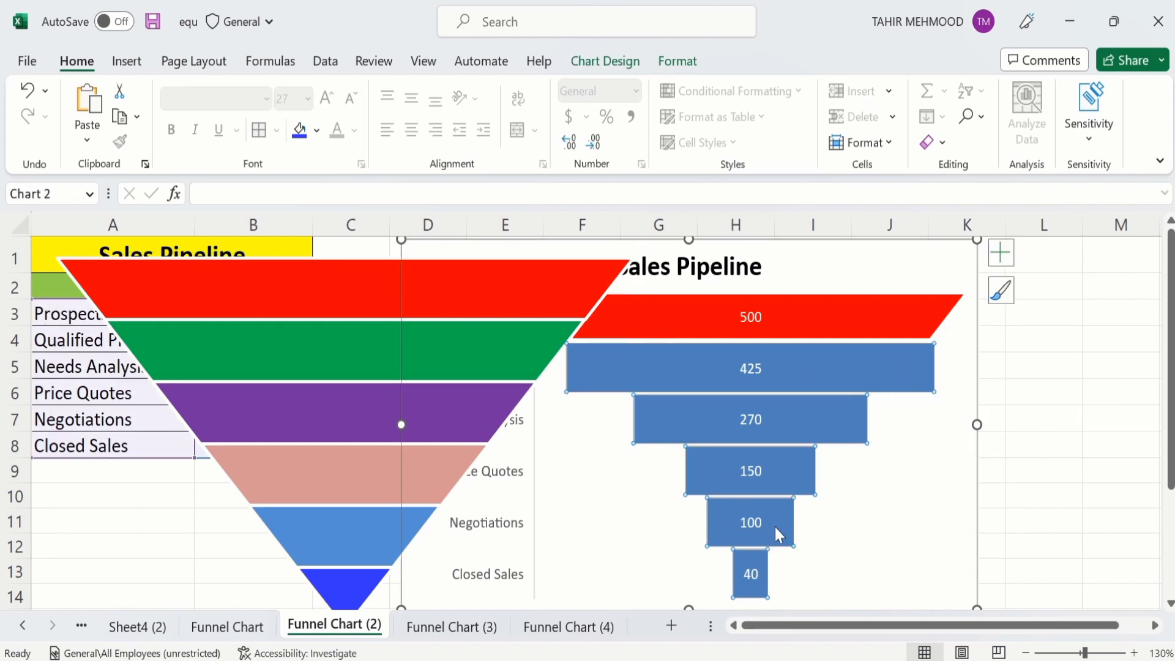
left_click(891, 370)
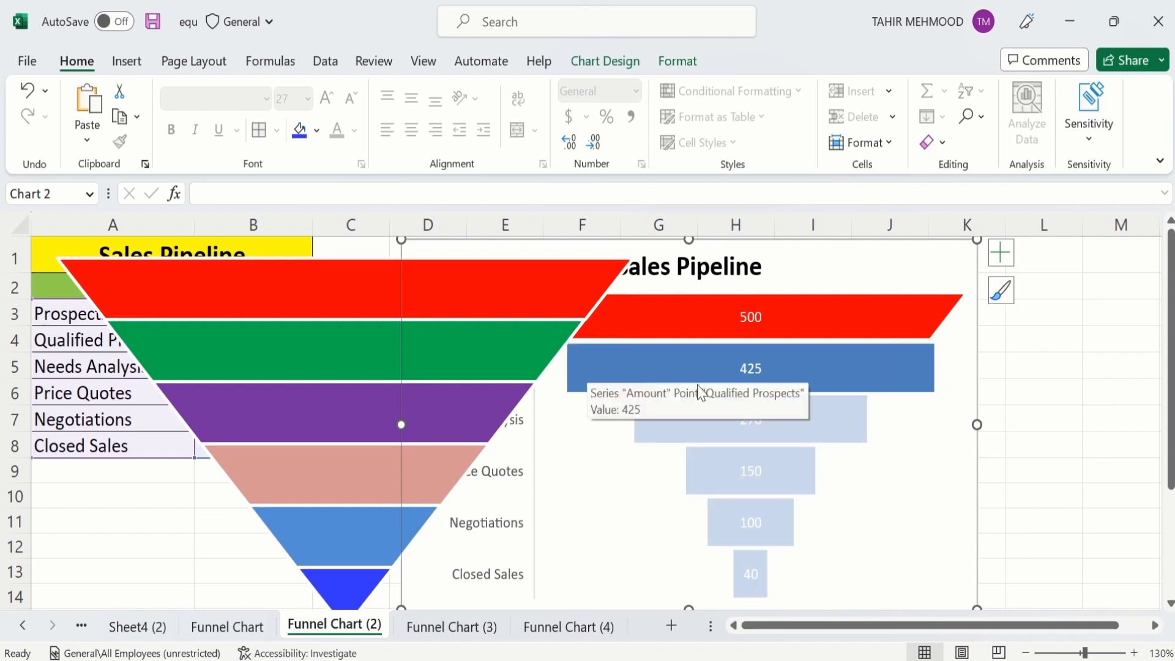
right_click(871, 369)
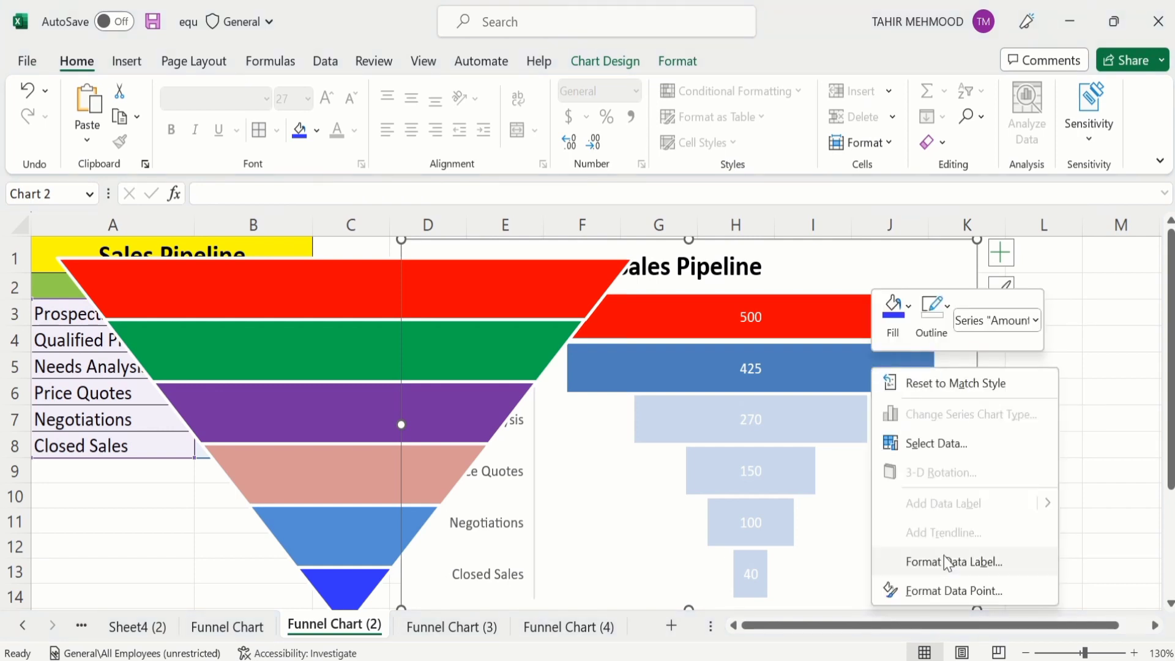
left_click(950, 591)
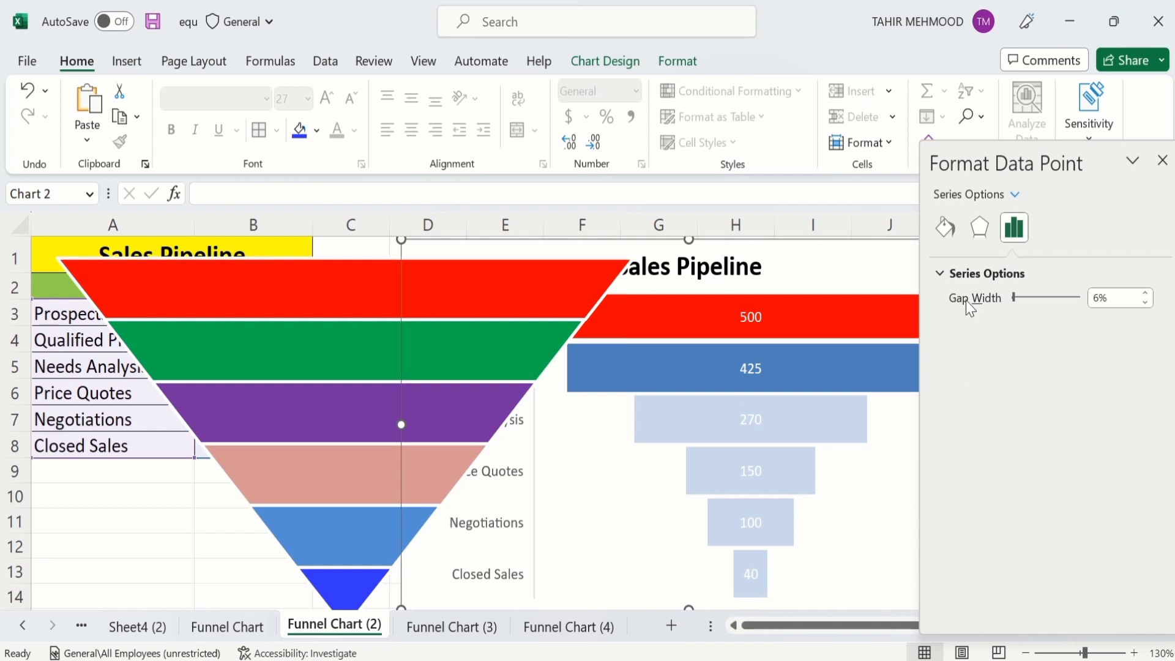
left_click(946, 229)
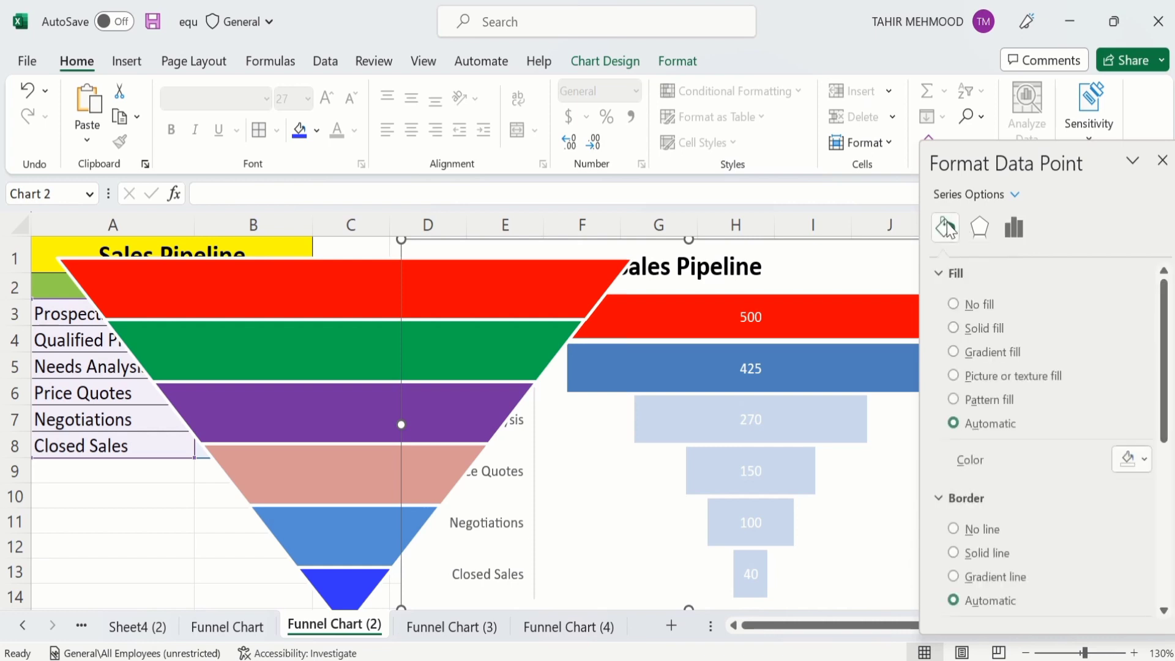
left_click(955, 376)
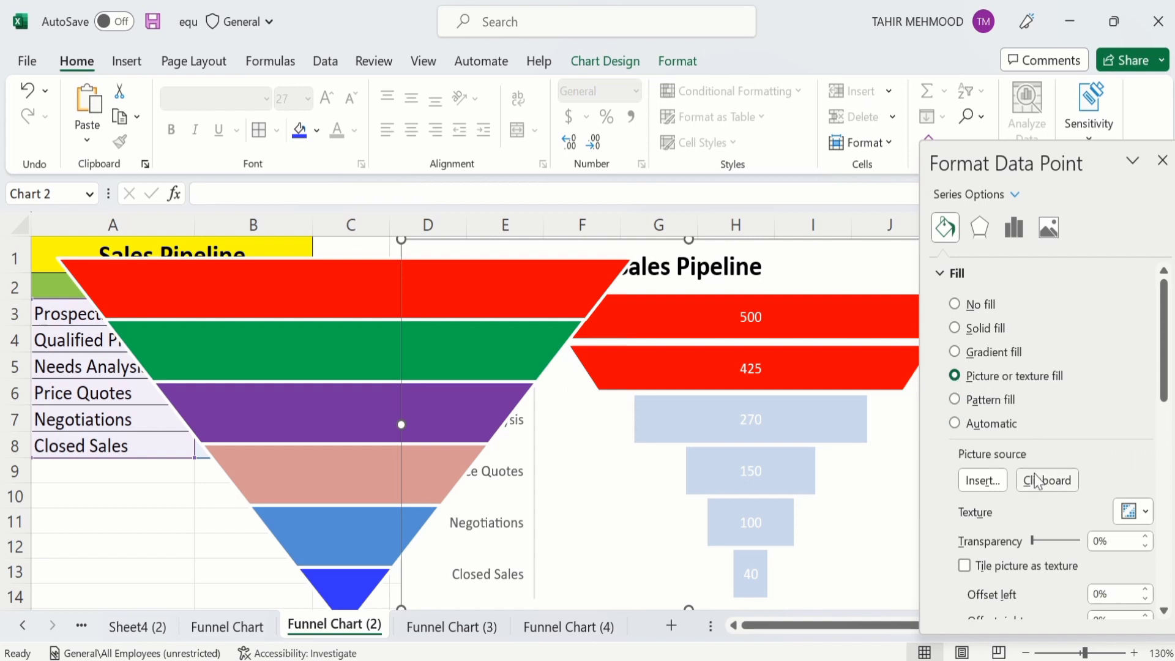
left_click(1040, 483)
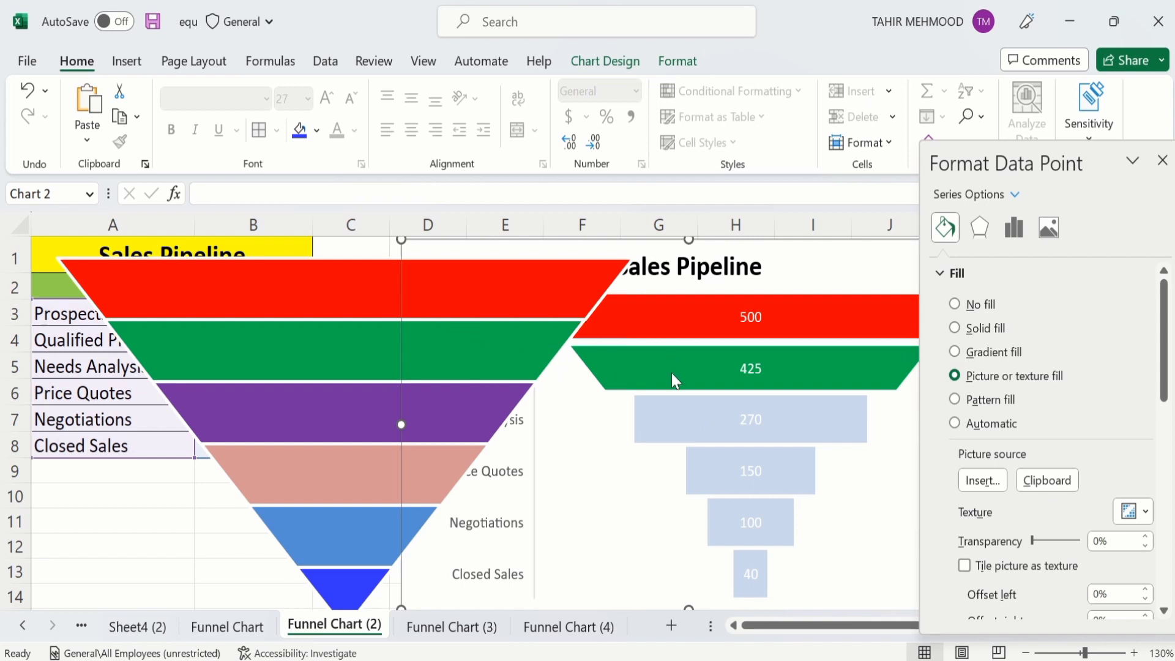
left_click(577, 265)
left_click(685, 283)
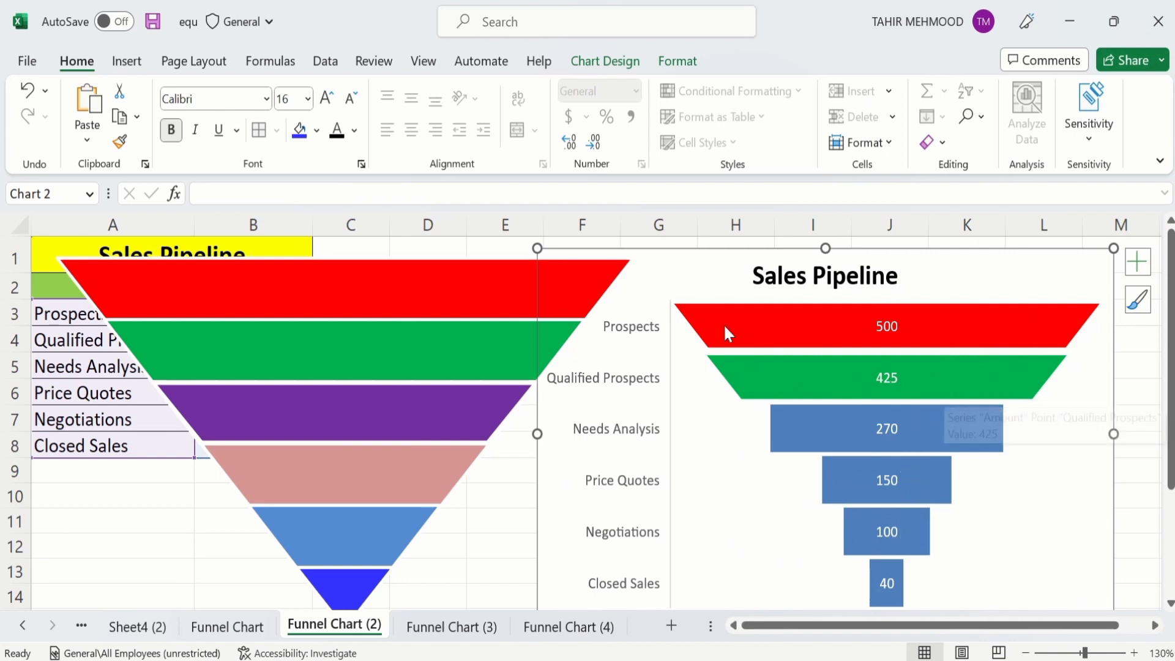
Move the funnel graphic below the sales table and bring up the data label settings
left_click(483, 274)
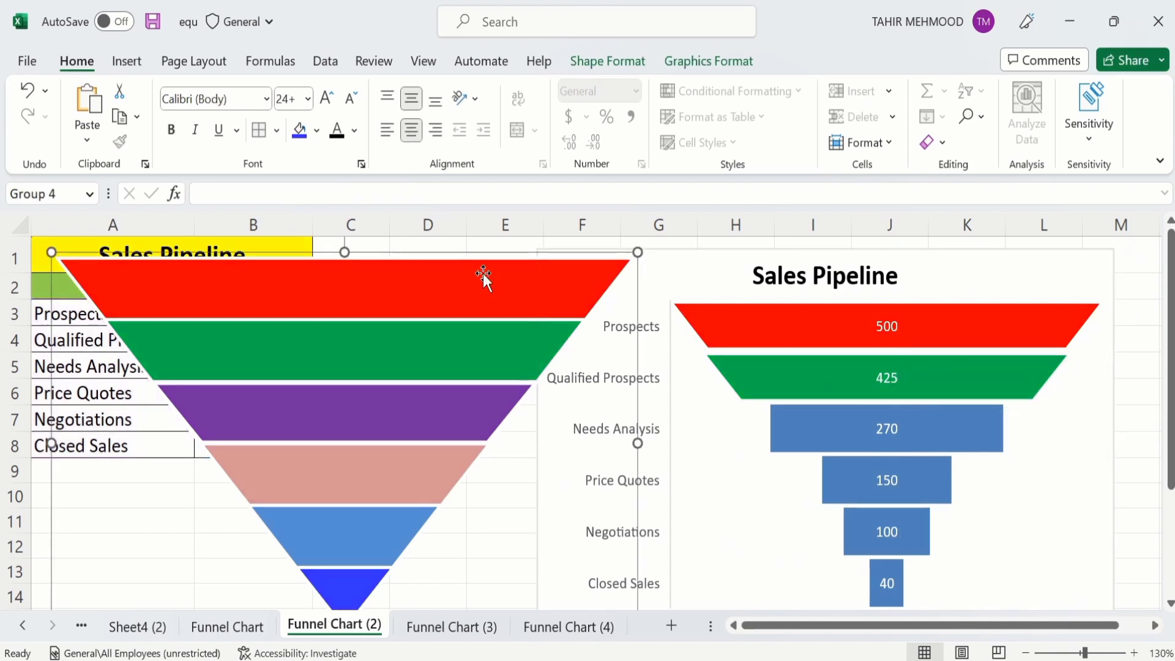
left_click_drag(483, 278, 327, 519)
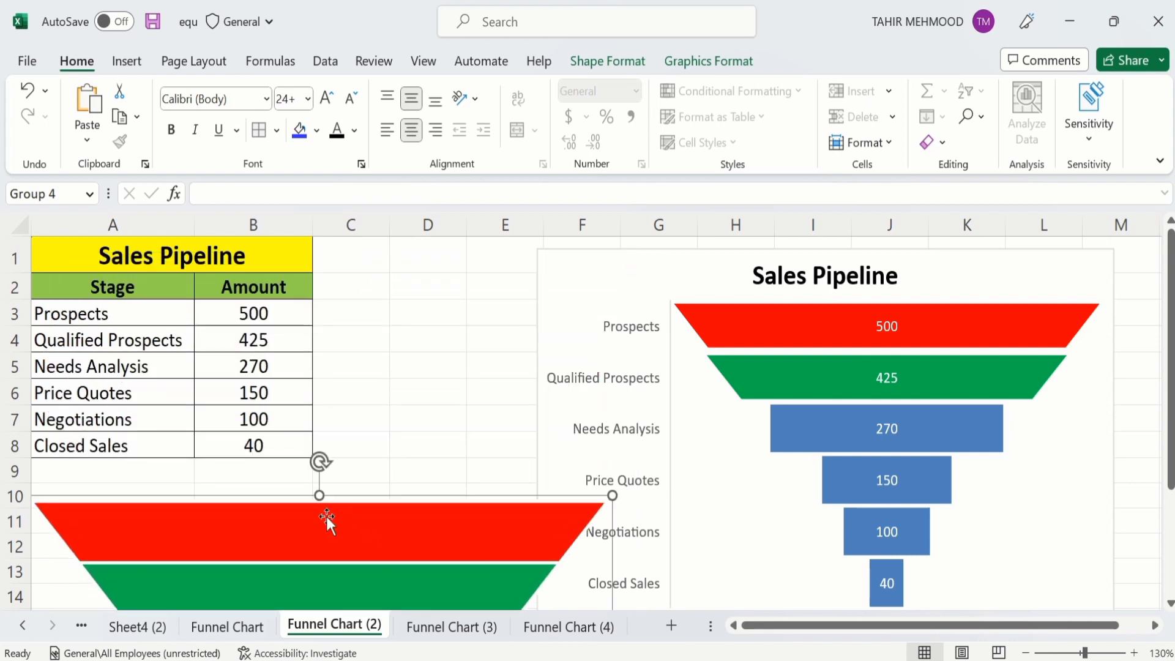
left_click(884, 324)
right_click(883, 325)
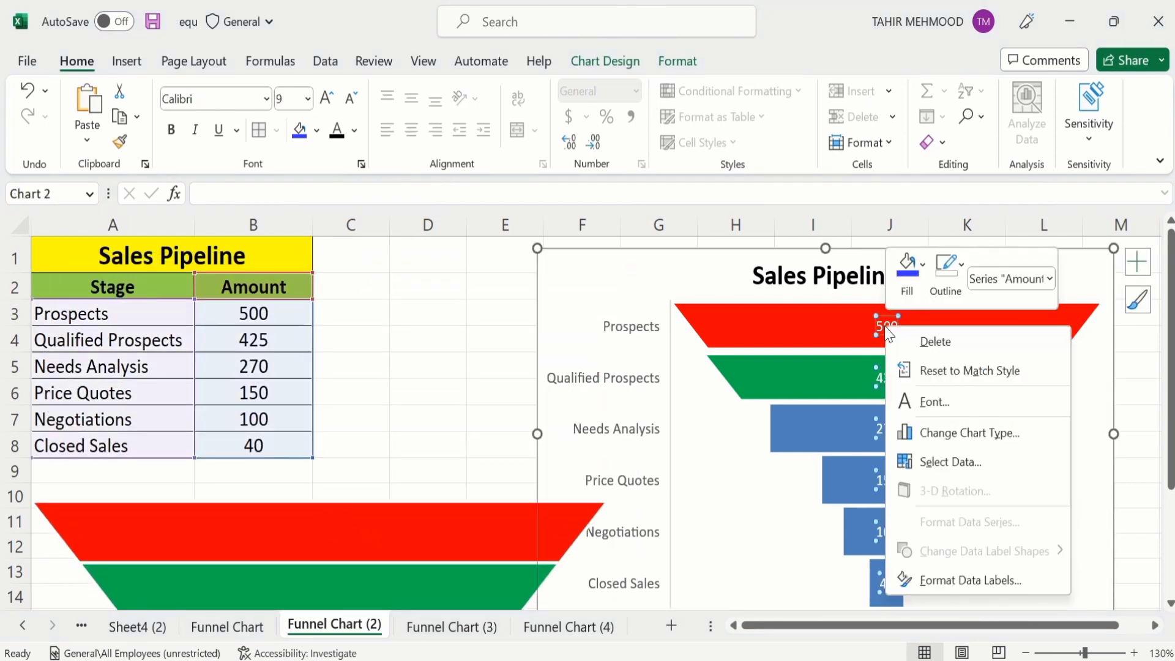
left_click(956, 582)
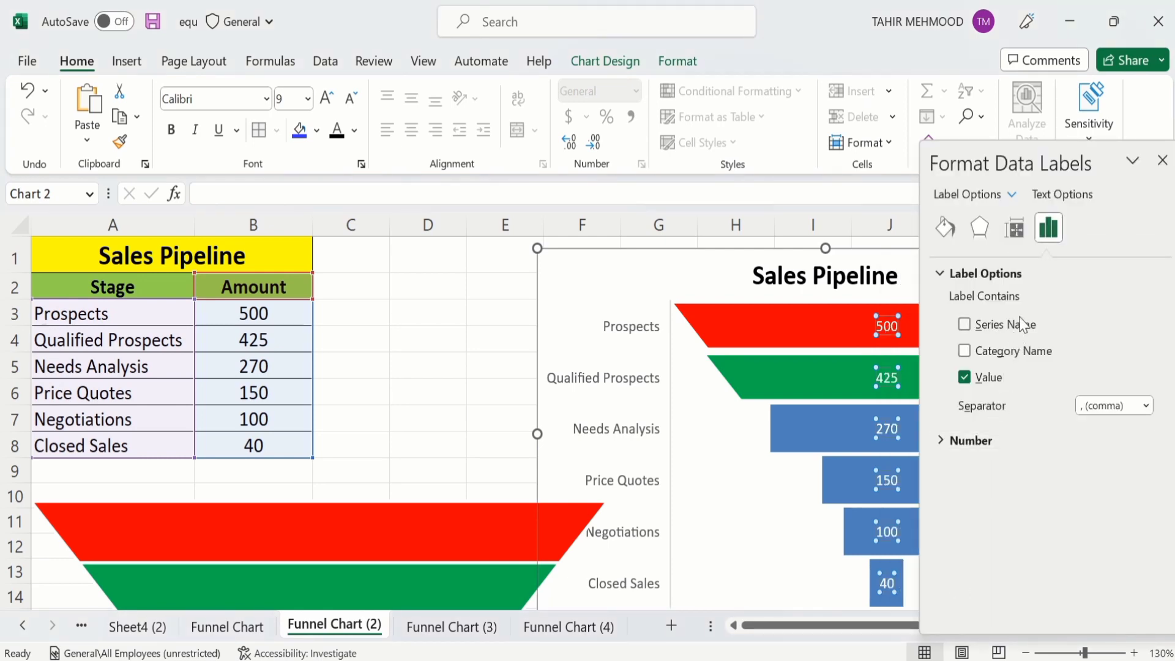
Toggle Series Name and Category Name on, then off, so labels show only values
left_click(965, 326)
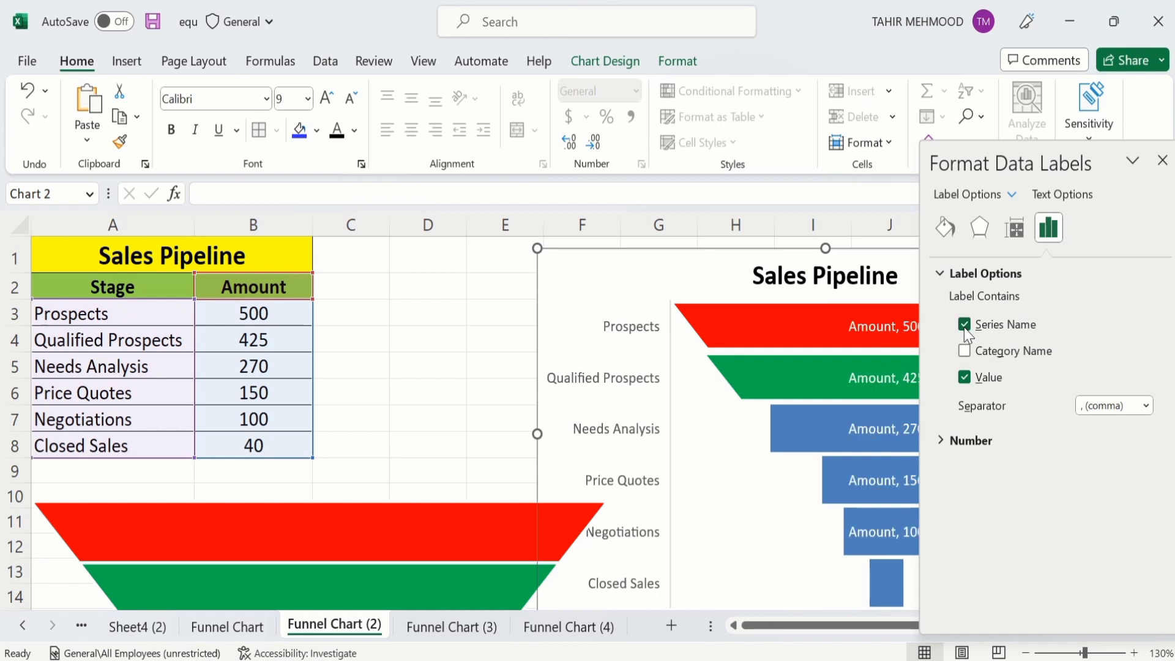
left_click(858, 326)
left_click(965, 351)
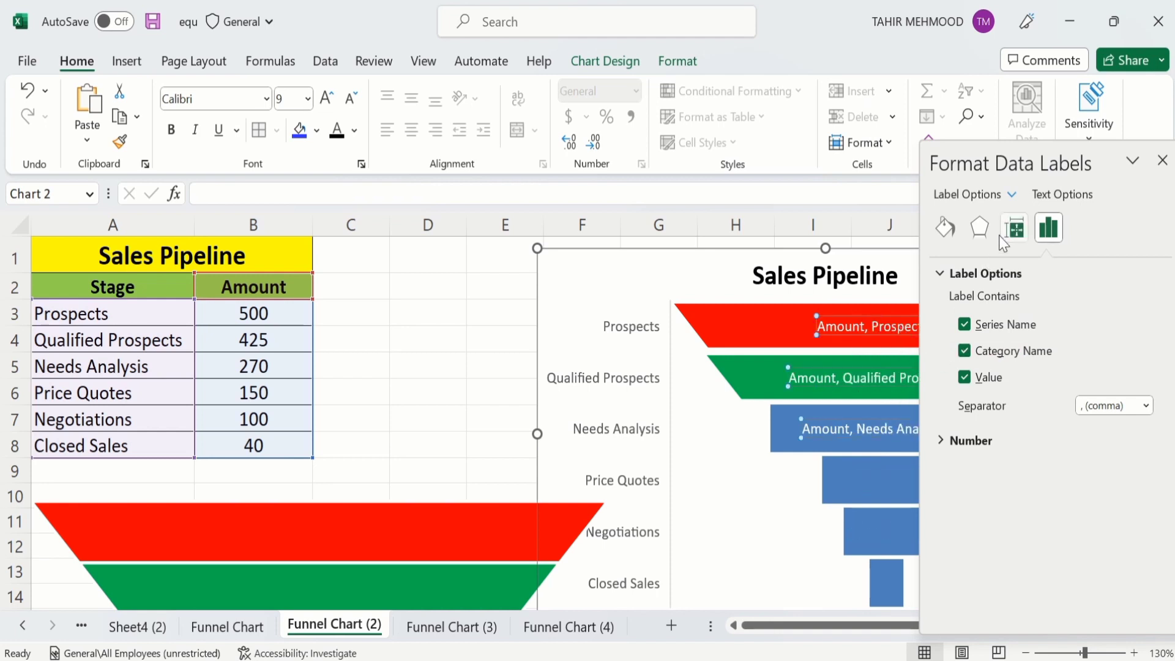
left_click_drag(958, 160, 1088, 173)
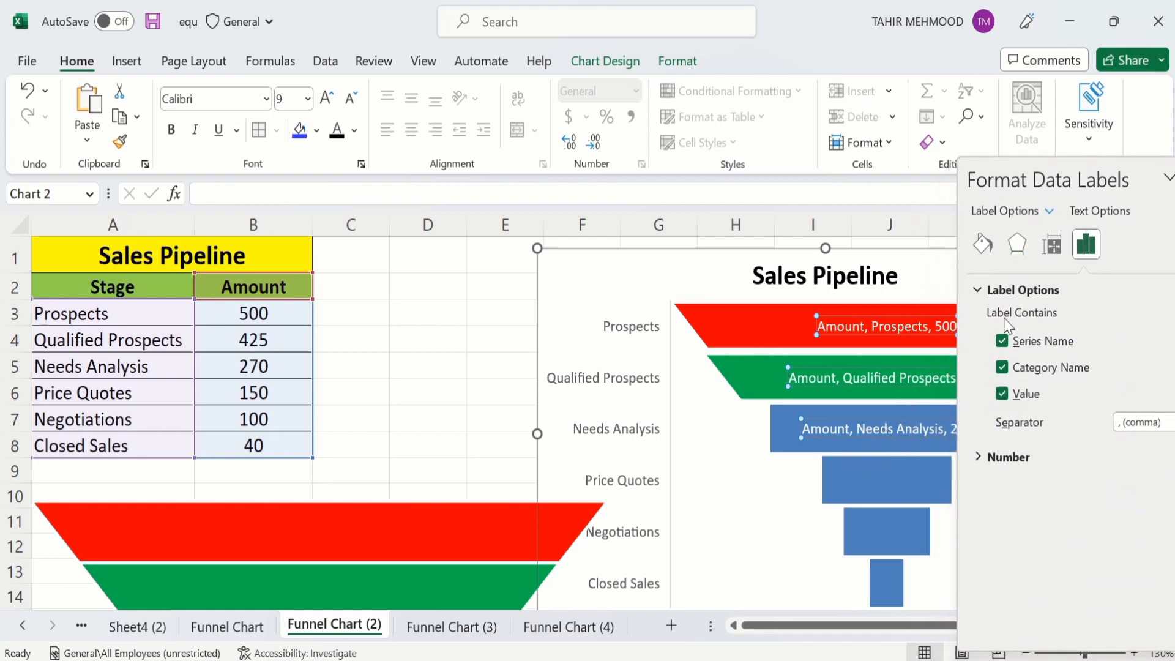
left_click(1002, 342)
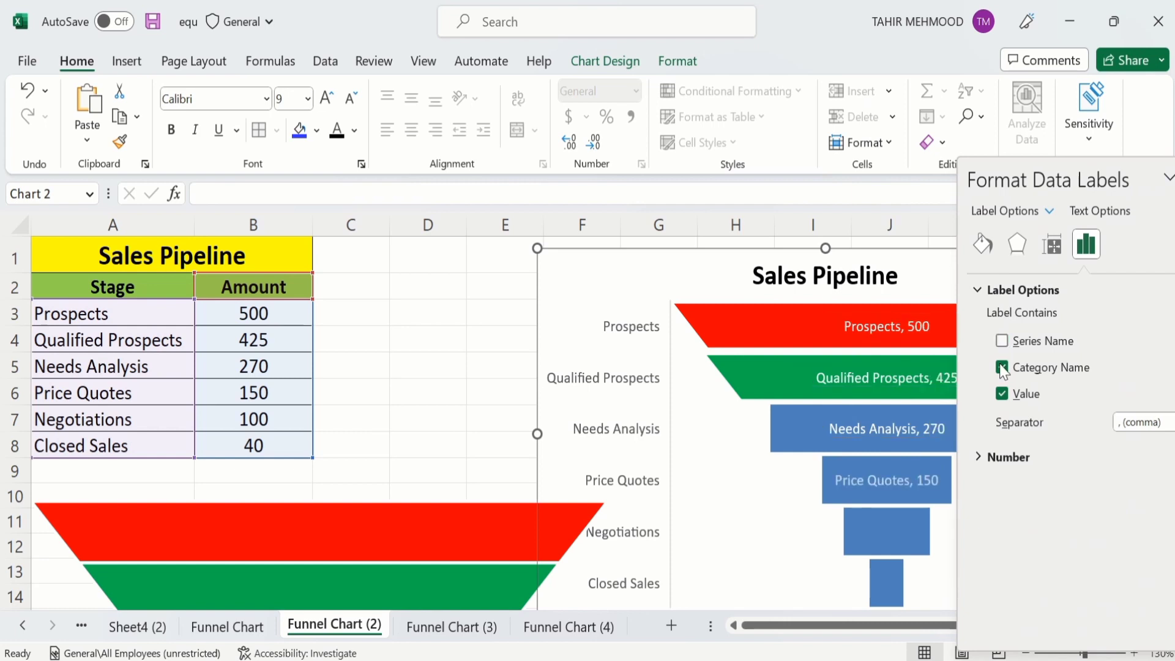
left_click(1001, 369)
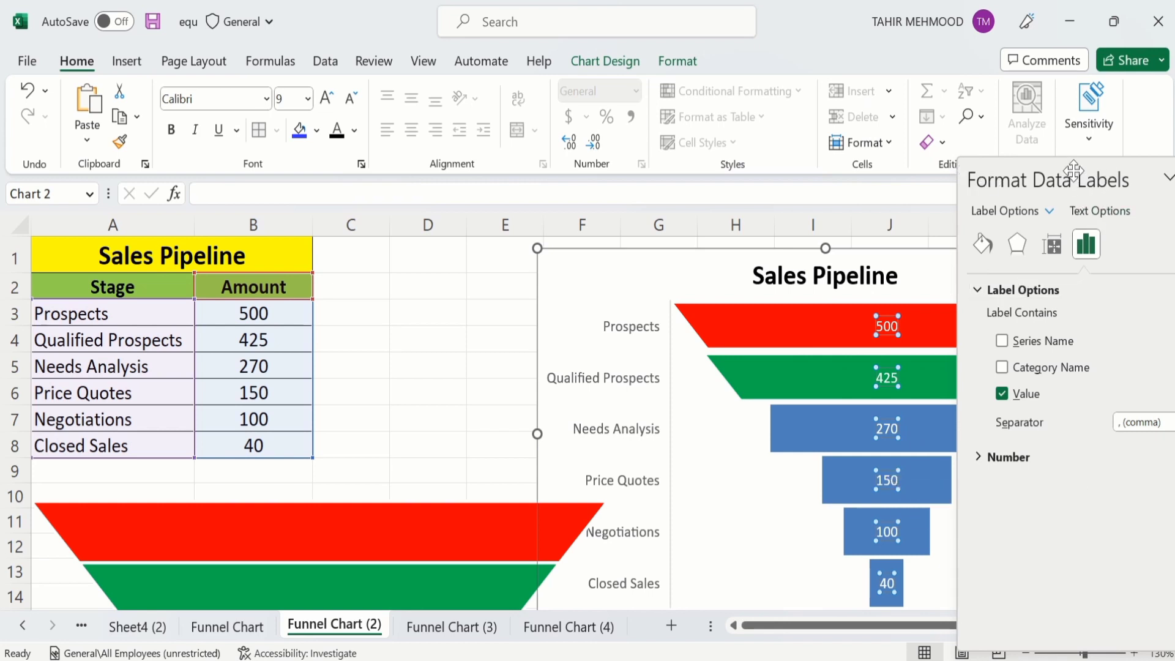
left_click_drag(1067, 177, 1052, 181)
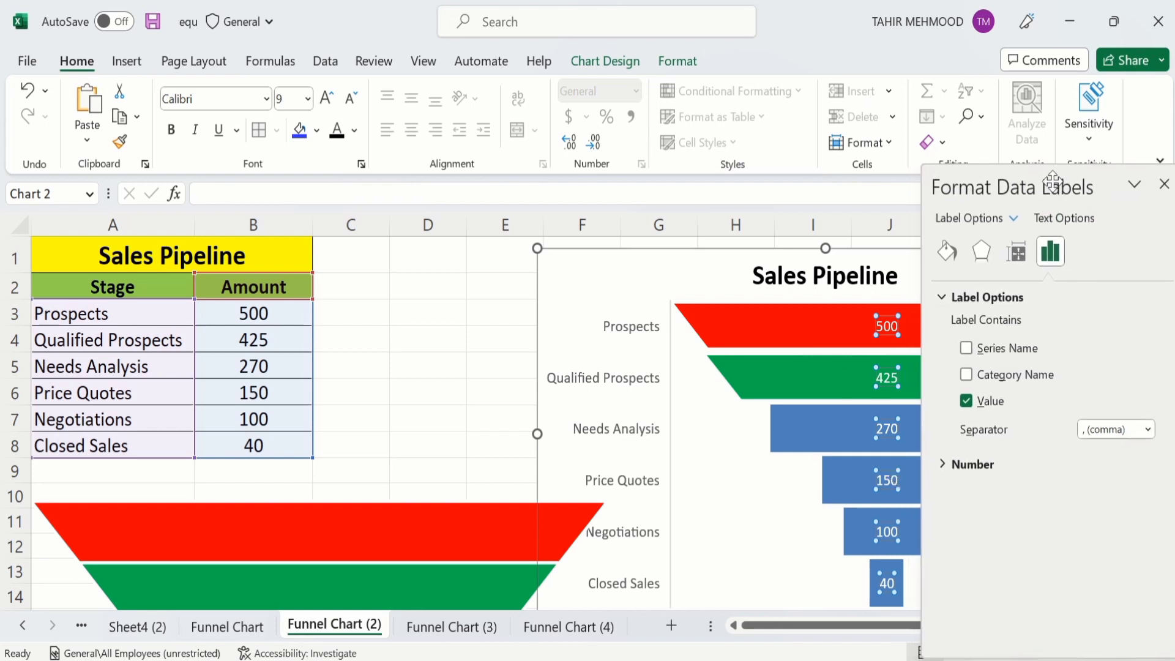
Format the funnel value labels (500 to 40) as bold black 10.5 pt text
left_click(1163, 185)
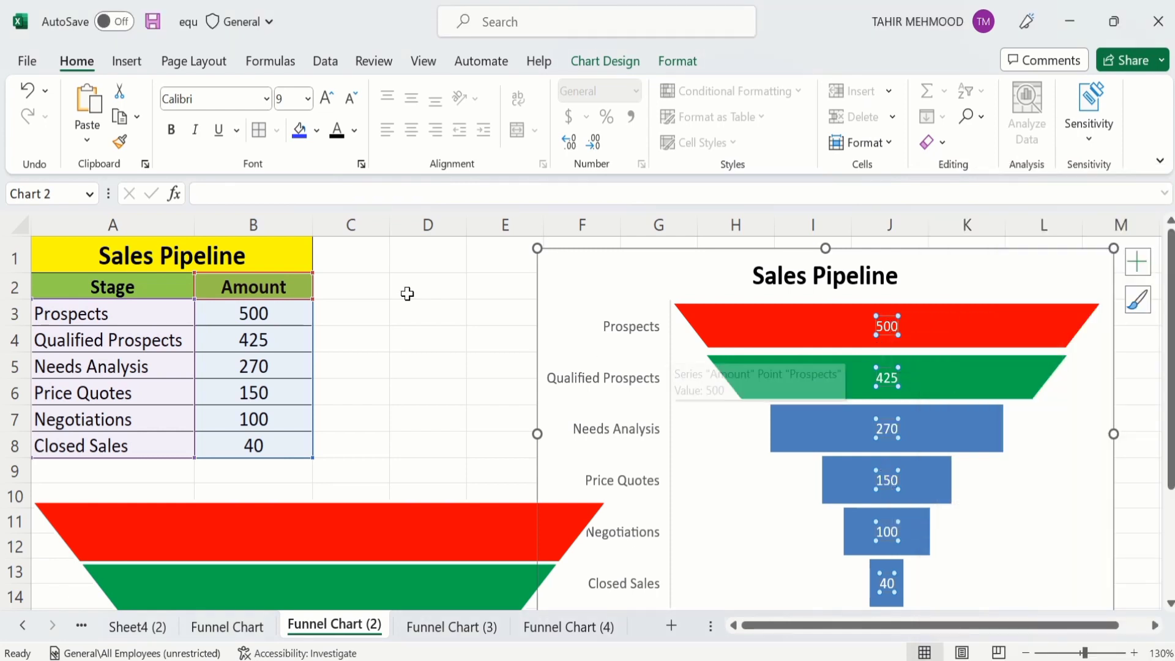
left_click(171, 131)
left_click(354, 130)
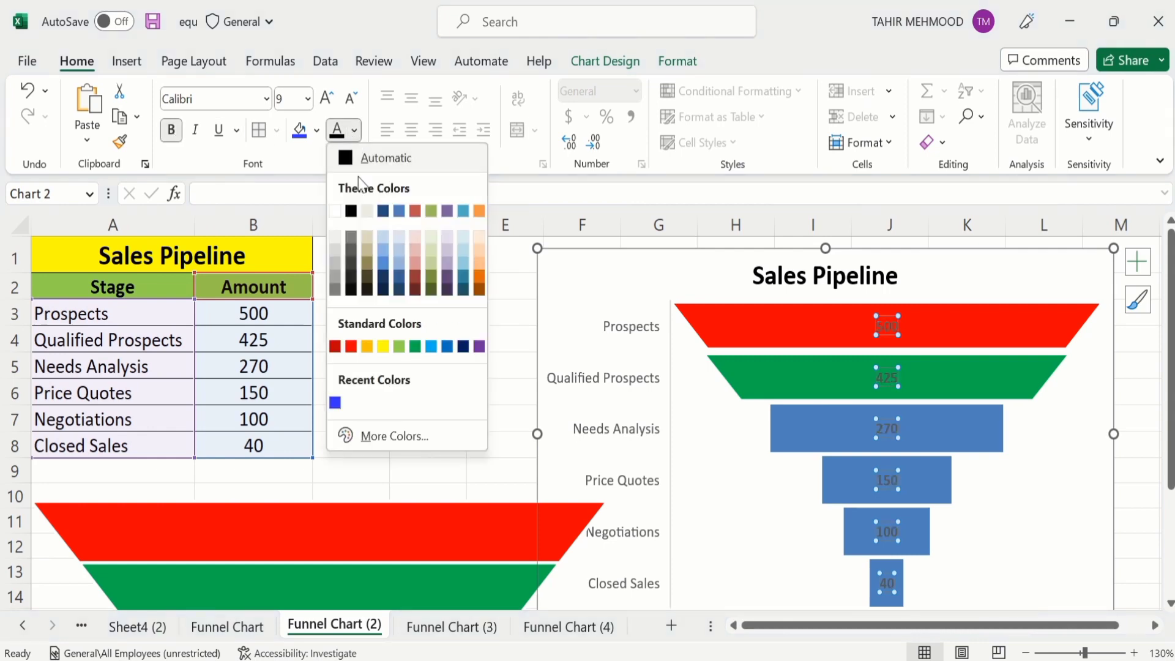
left_click(351, 211)
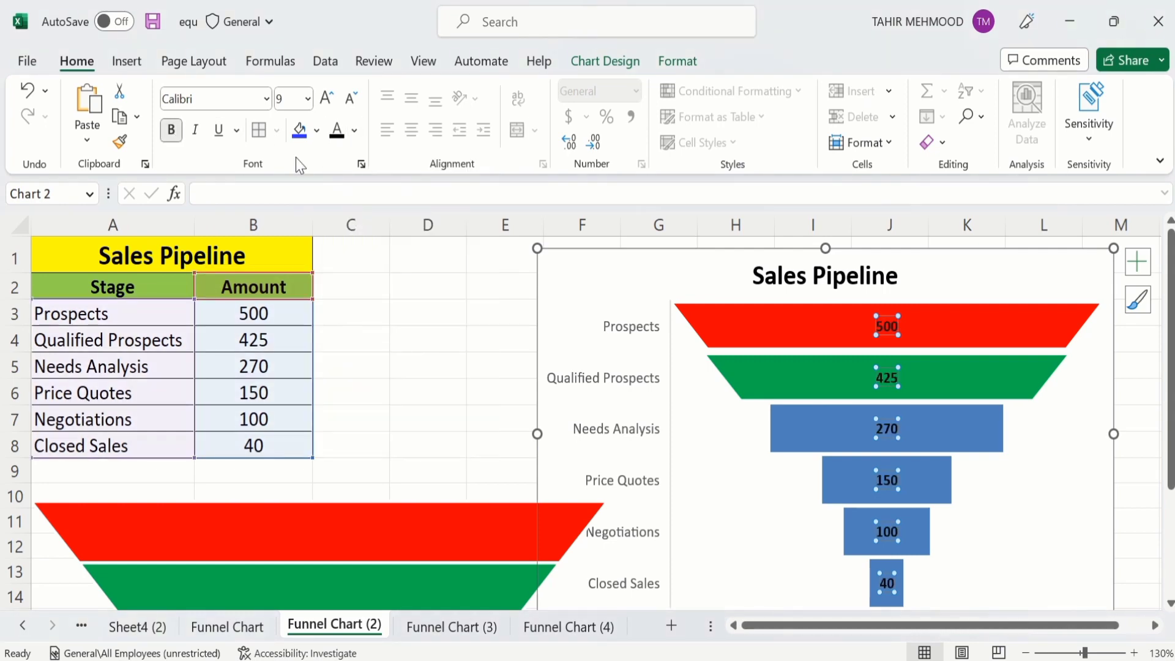
left_click(307, 102)
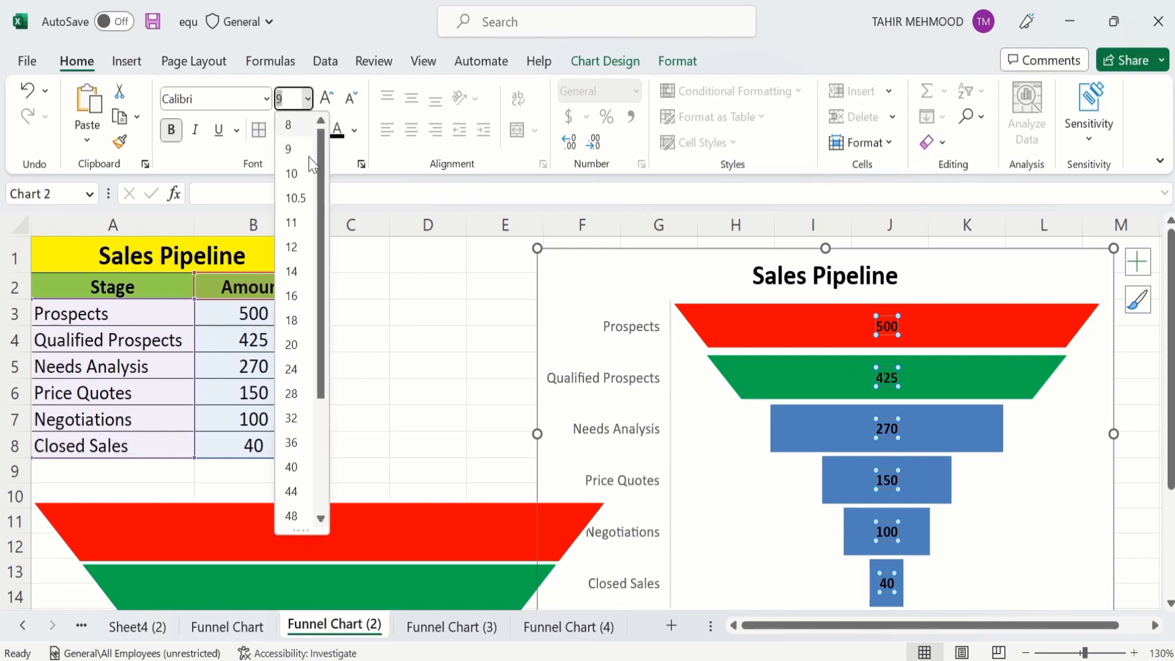
left_click(298, 202)
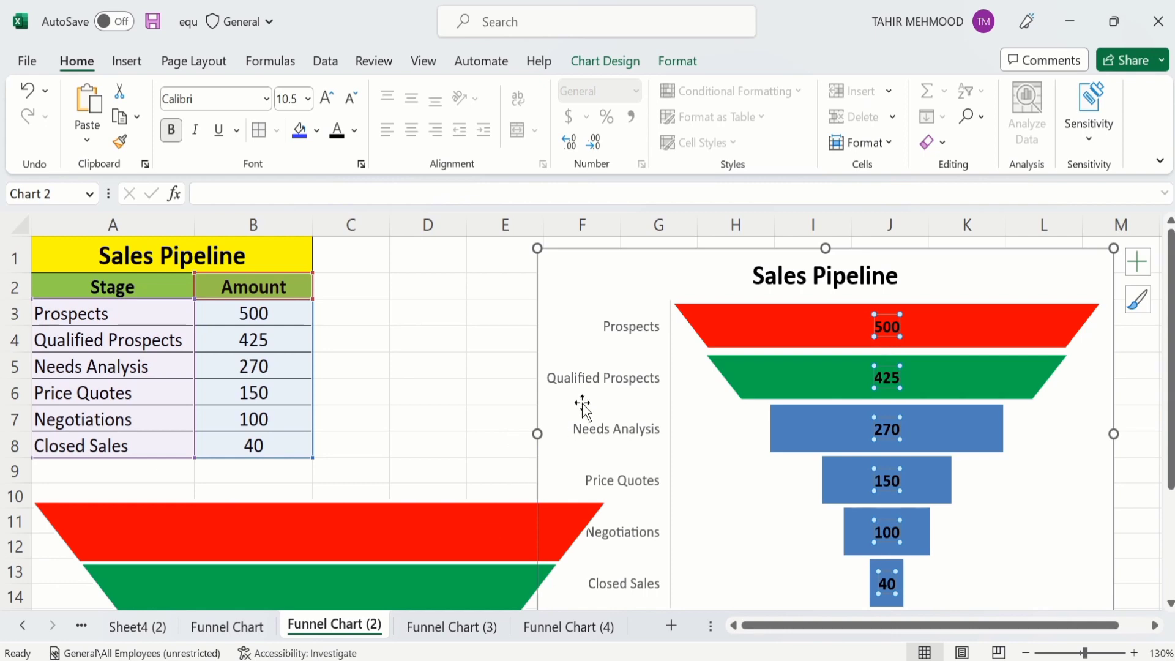
left_click(630, 335)
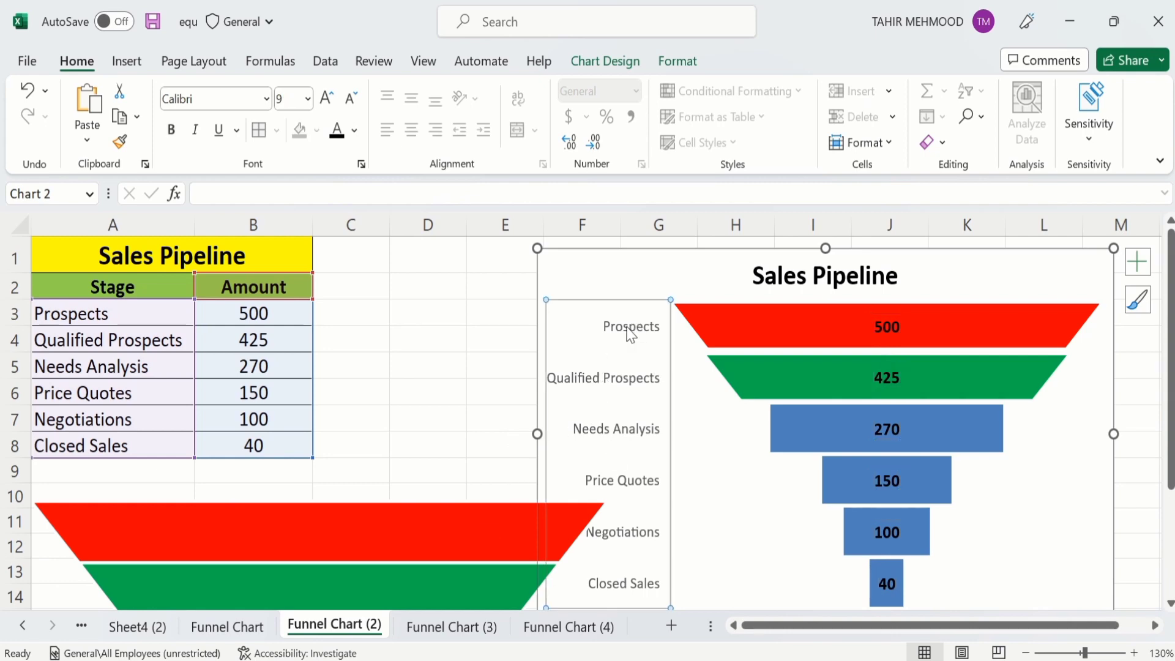
Set the vertical axis major and minor tick marks to Outside, keeping the General number format
right_click(631, 335)
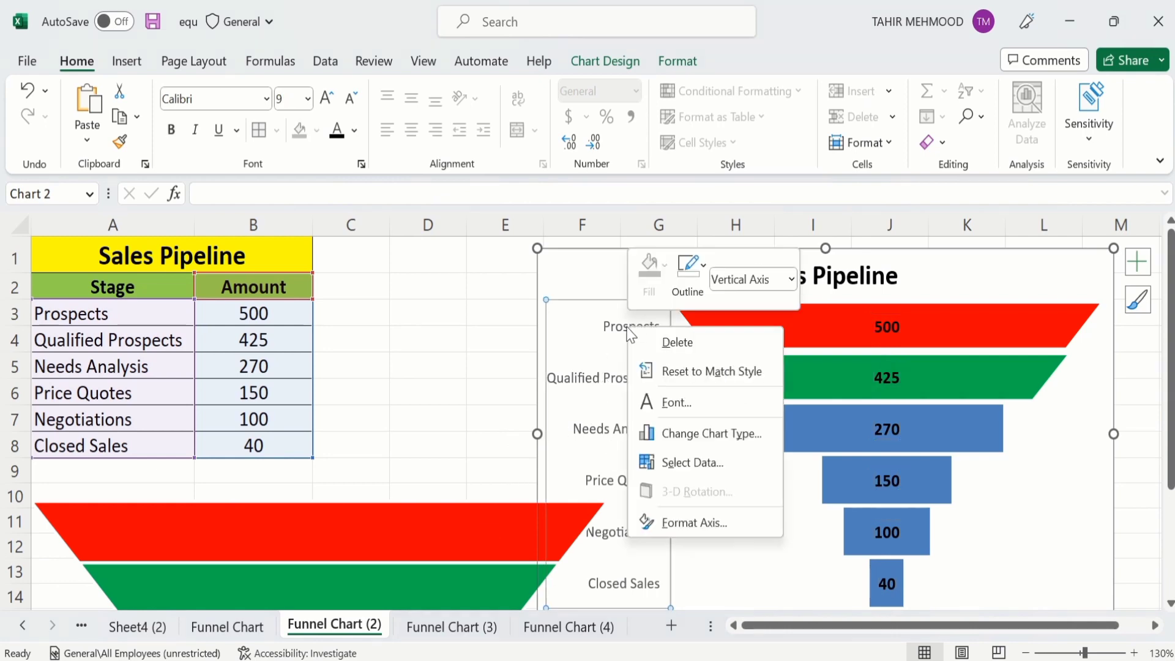
left_click(698, 523)
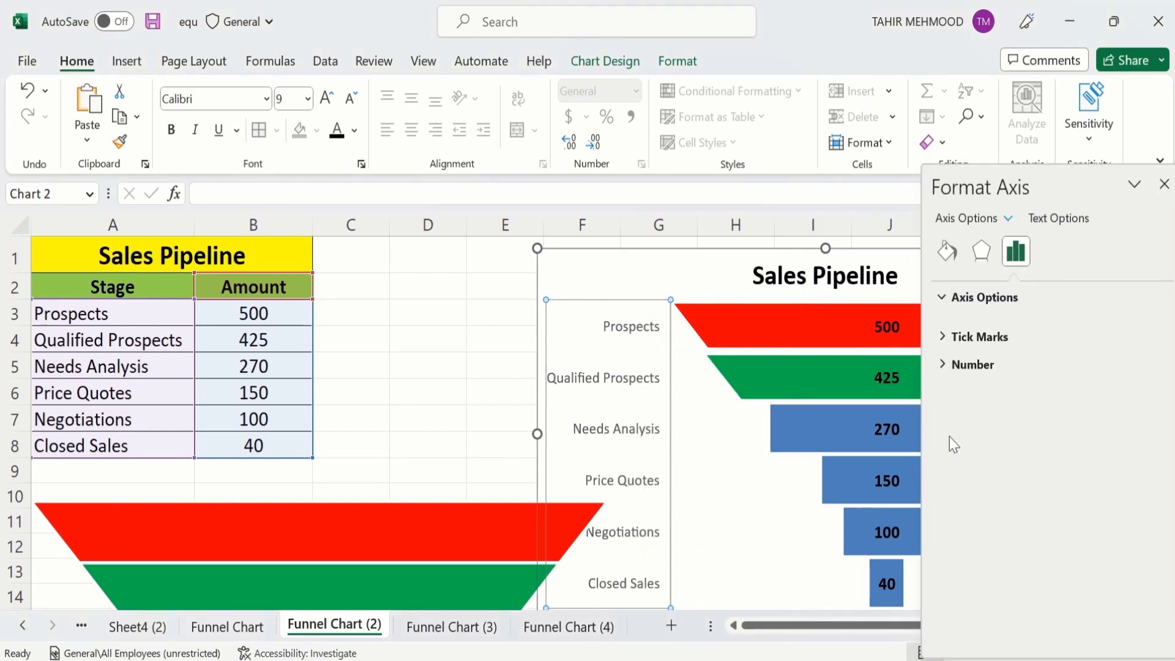
left_click(997, 338)
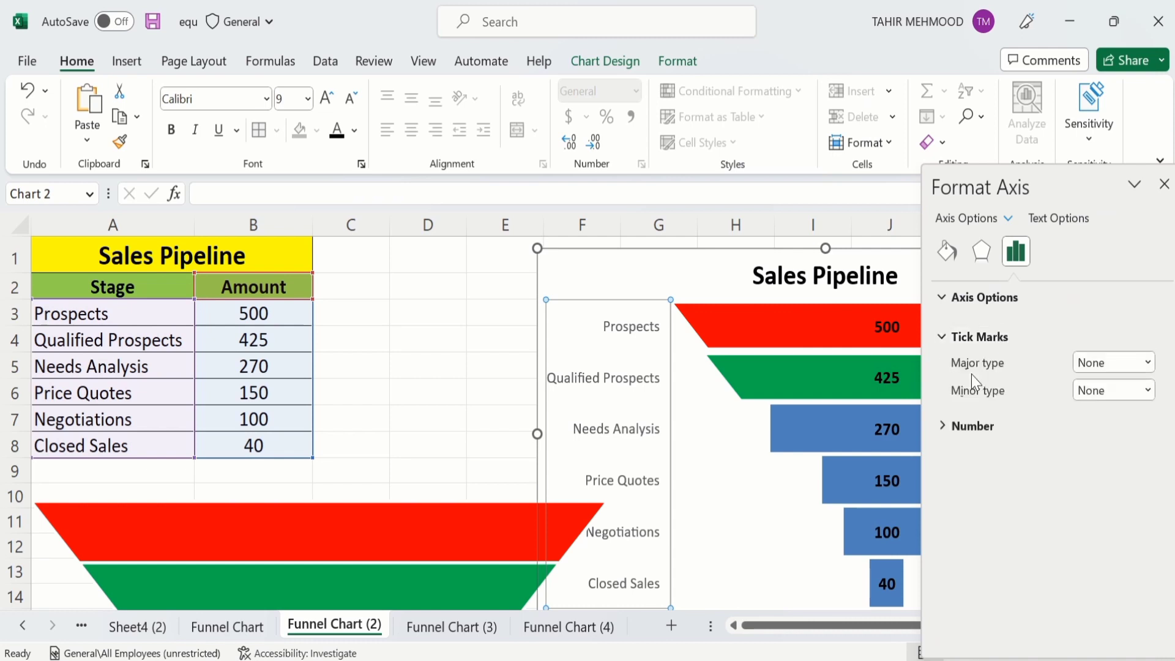
left_click(1147, 362)
left_click(1129, 424)
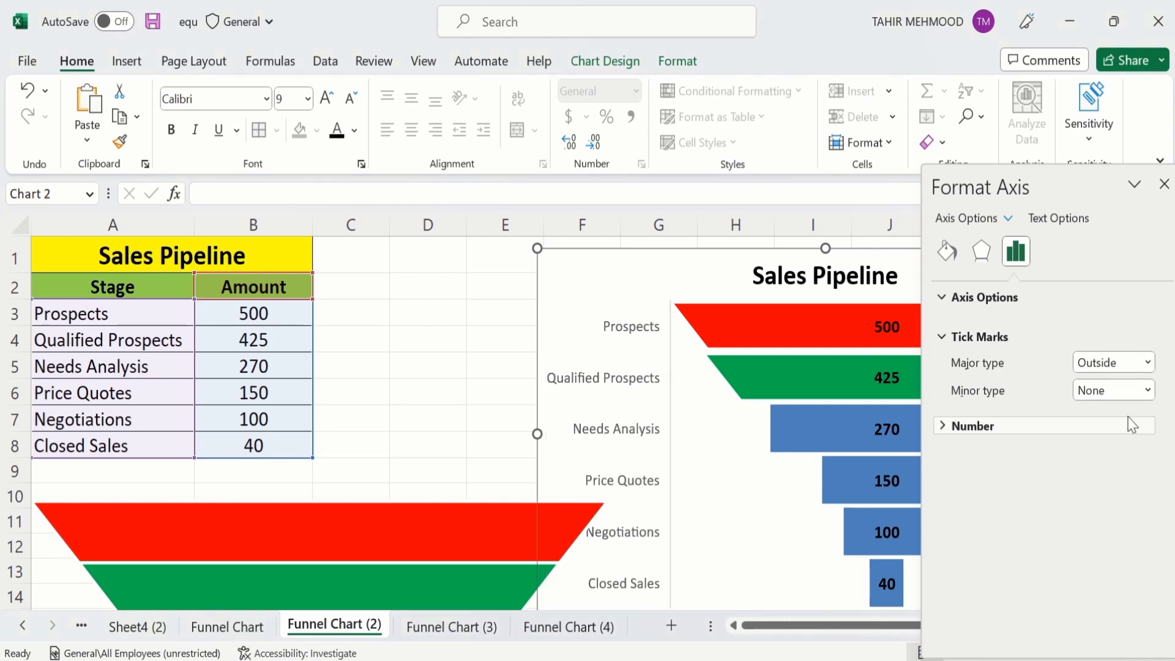
left_click(1149, 392)
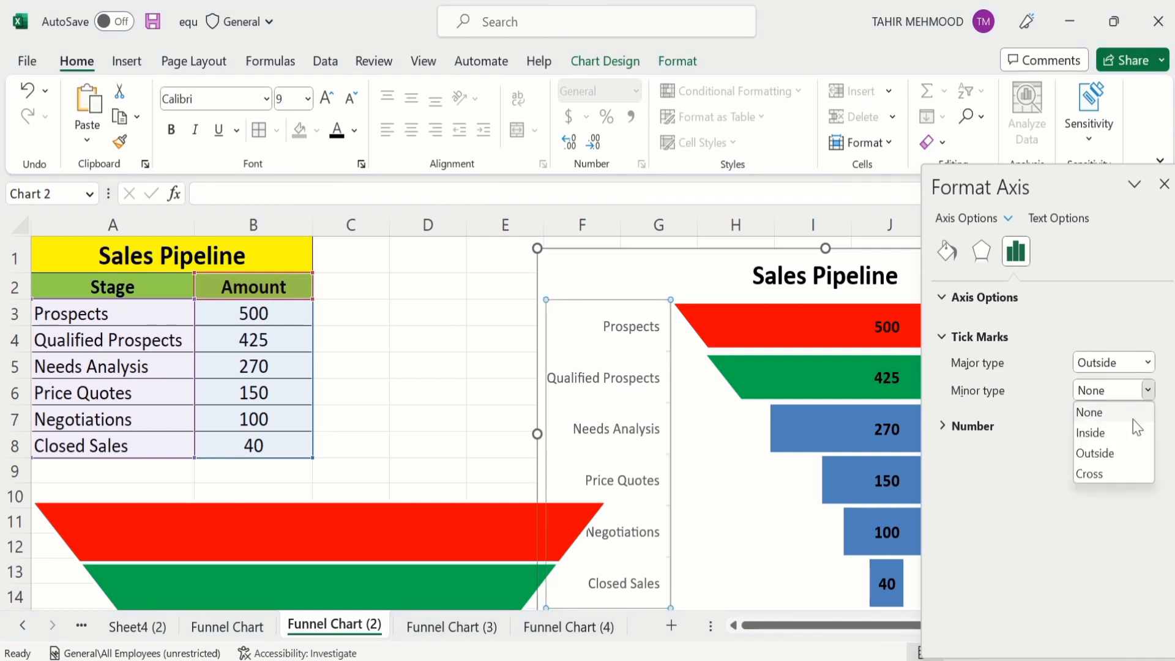
left_click(1127, 454)
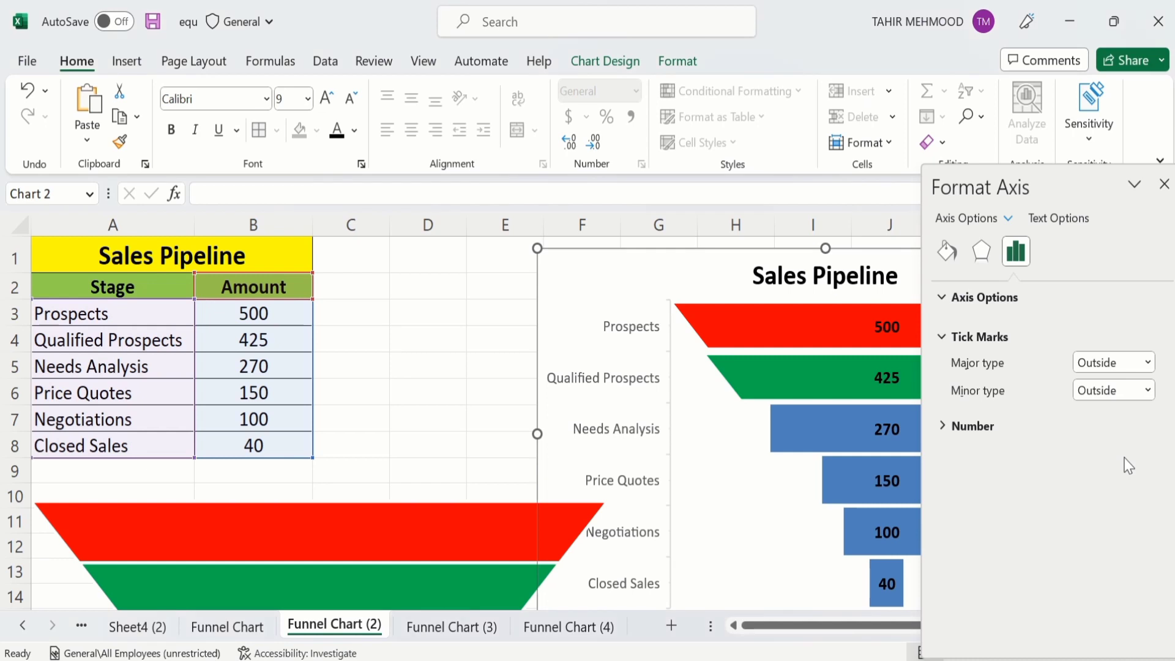
left_click(982, 427)
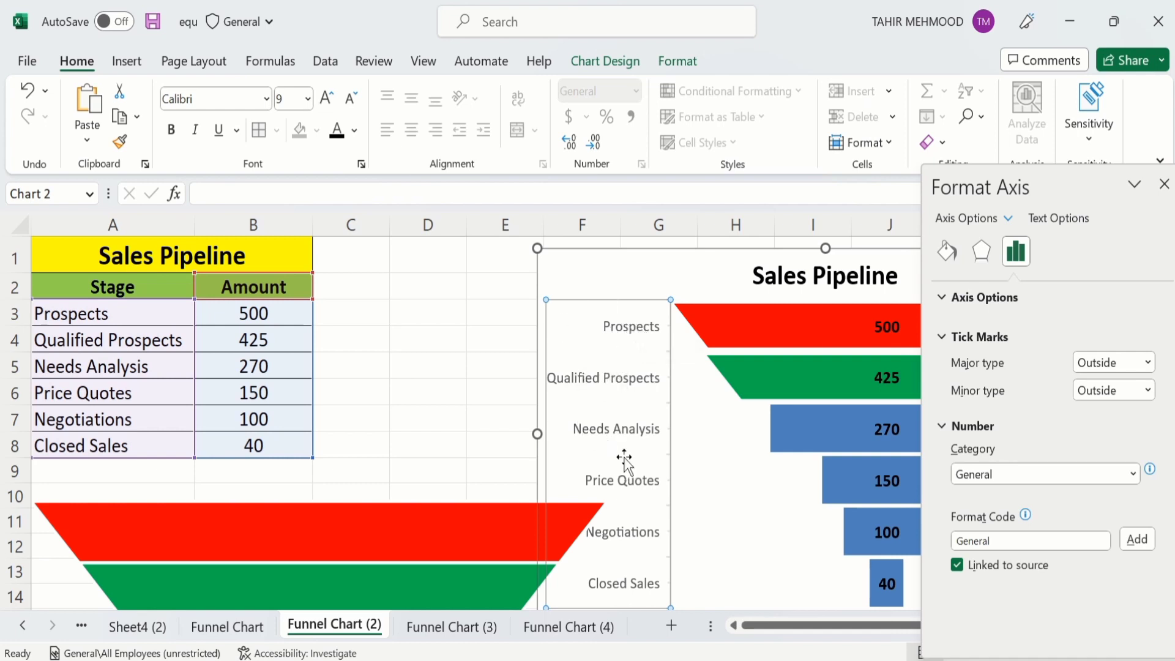
Make the vertical axis stage labels bold, black and 11 pt
left_click(170, 132)
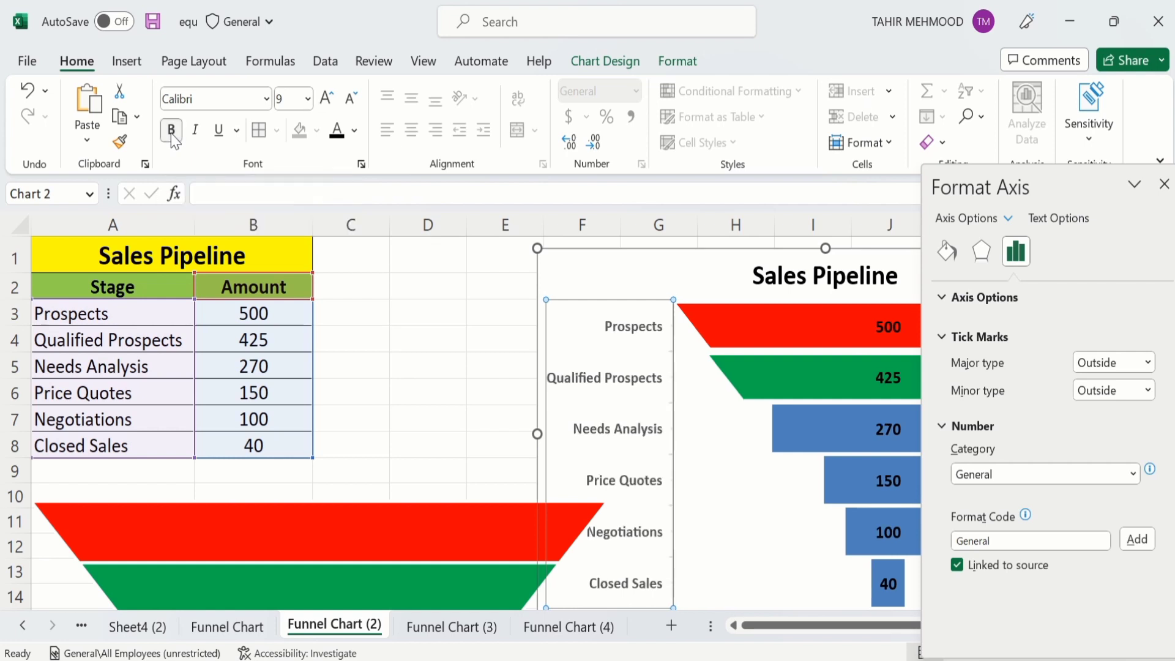
left_click(354, 131)
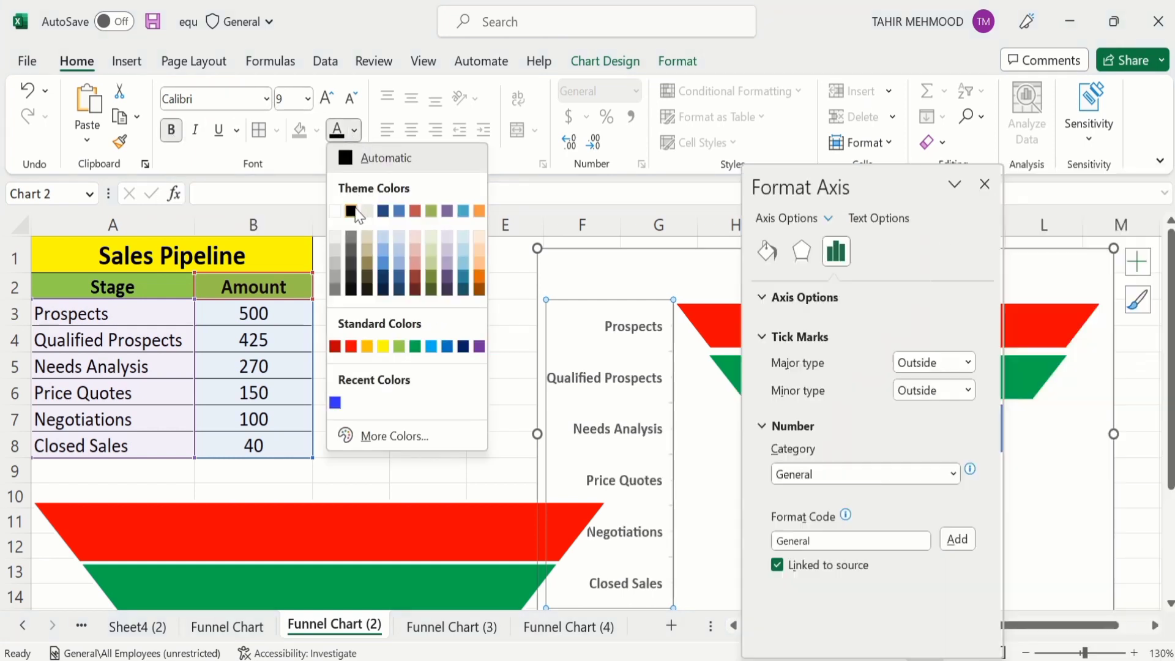
left_click(353, 211)
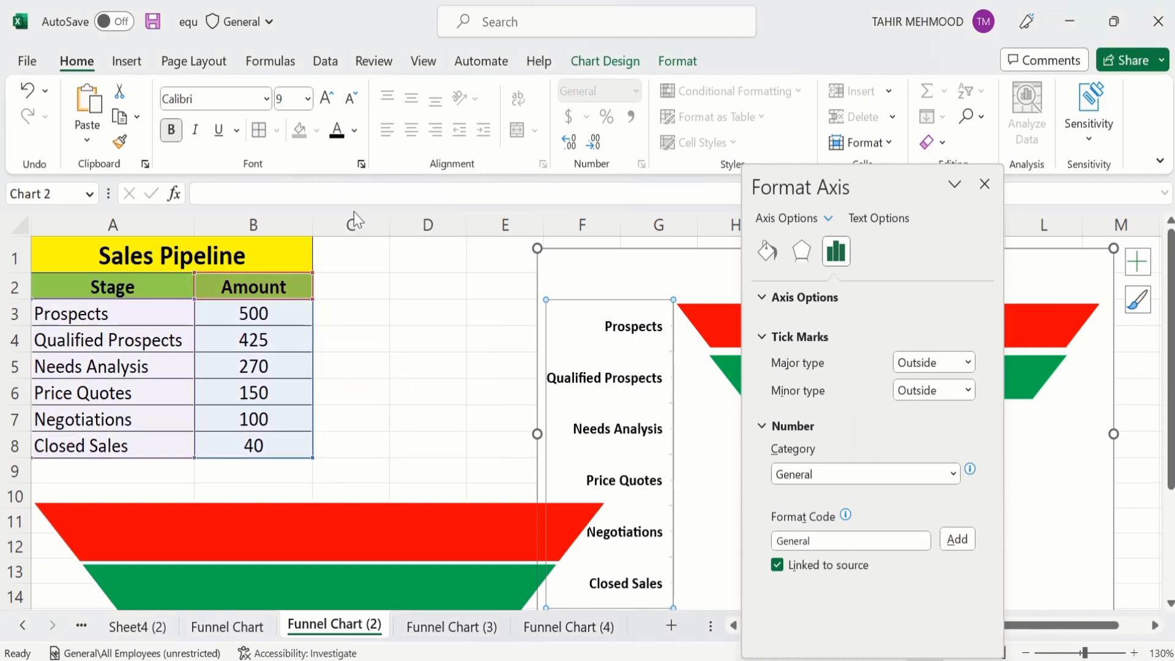
left_click(308, 101)
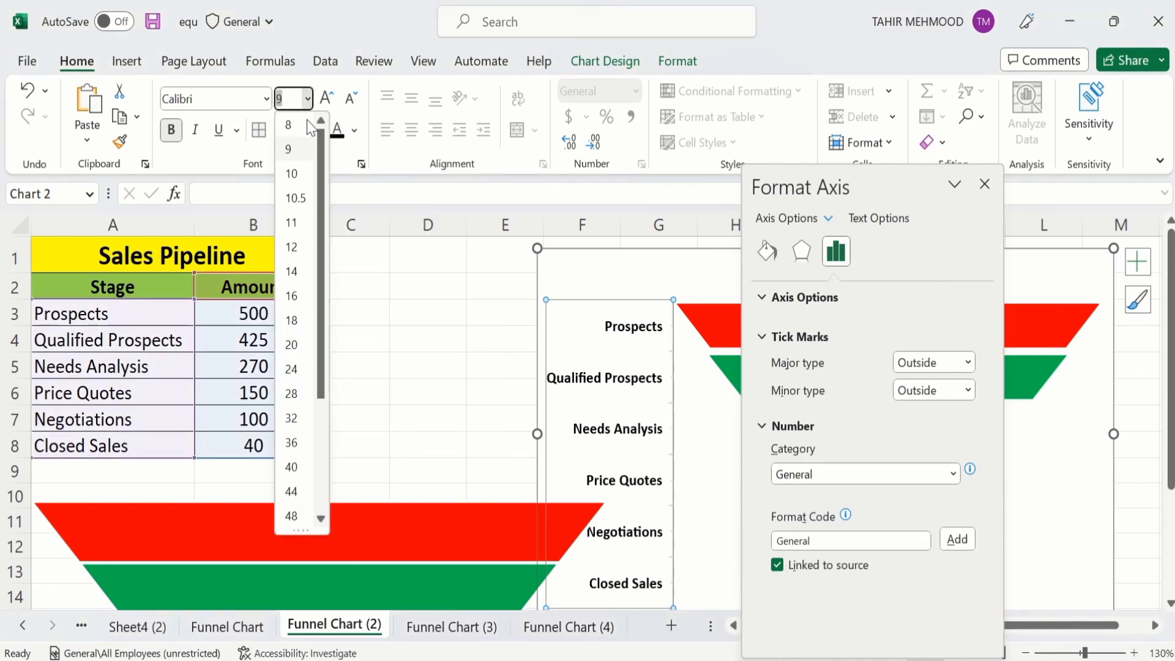
left_click(300, 225)
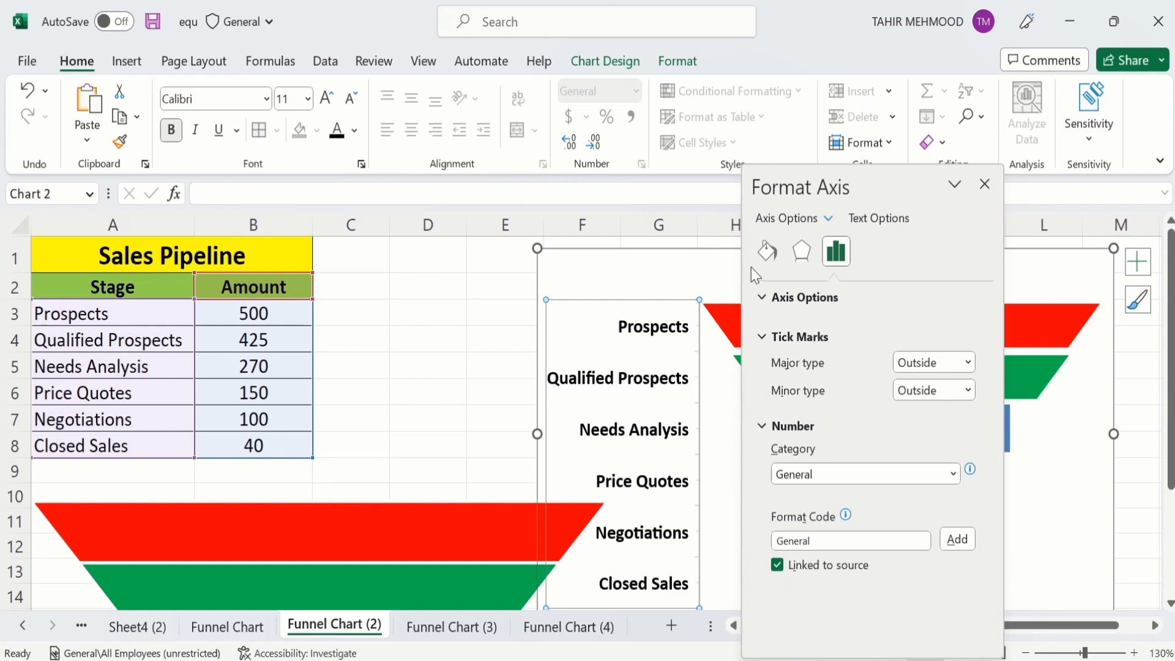
Make the vertical axis line solid black at 1.5 pt width, then close Format Axis
left_click(770, 251)
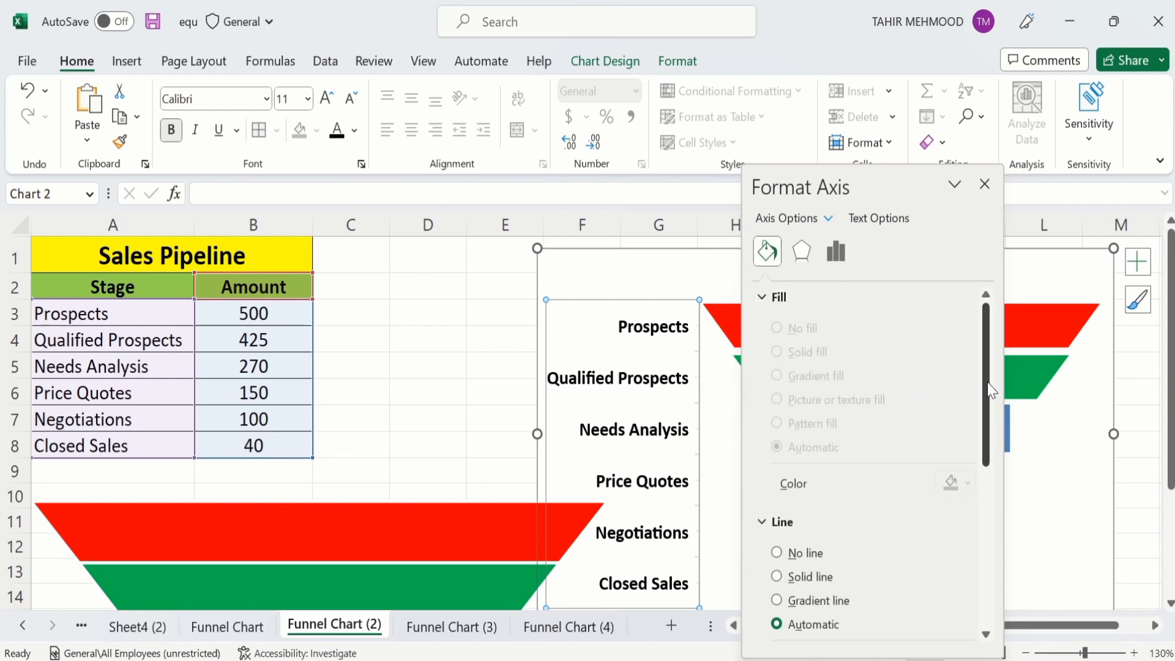
left_click_drag(991, 394, 991, 486)
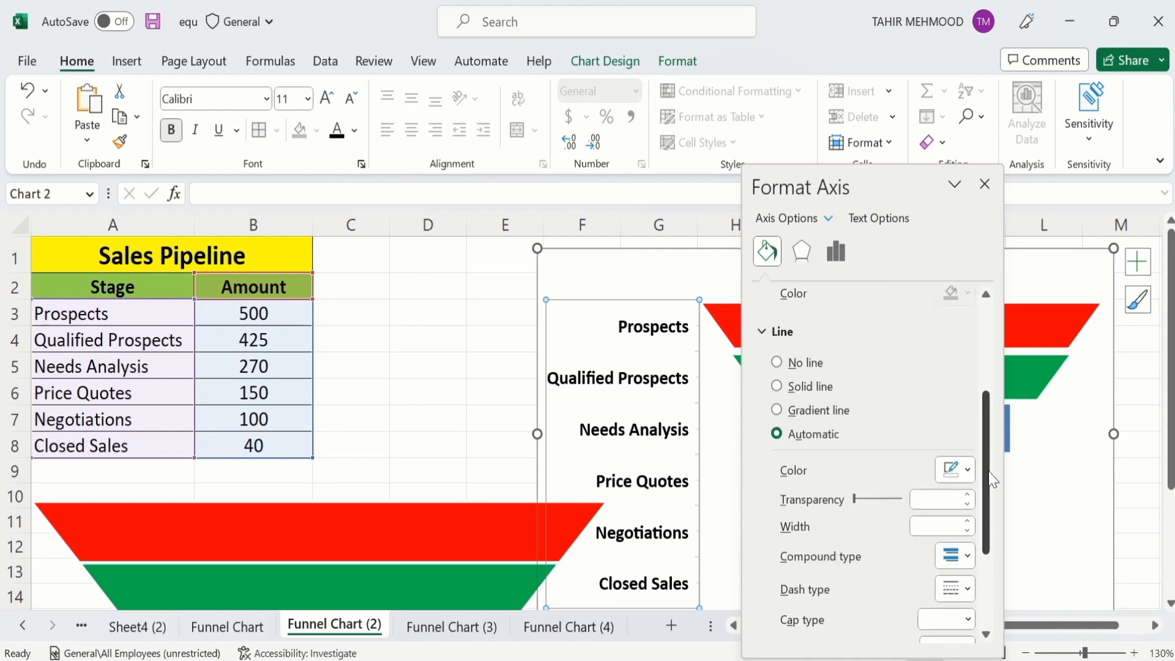
left_click(779, 390)
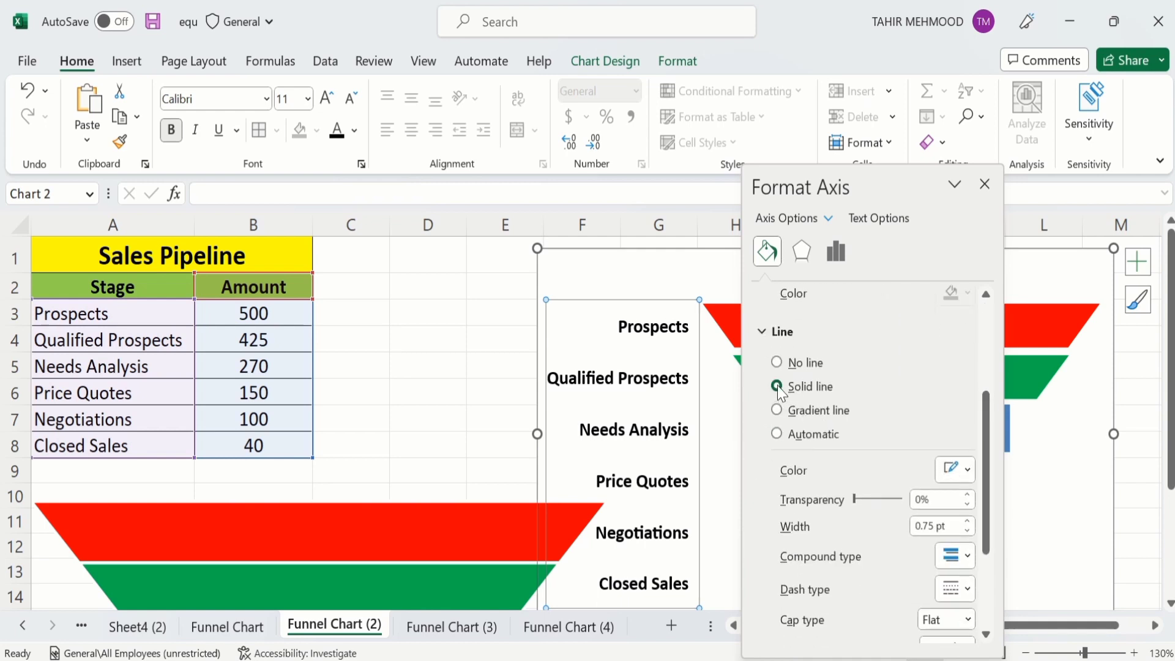
left_click(967, 472)
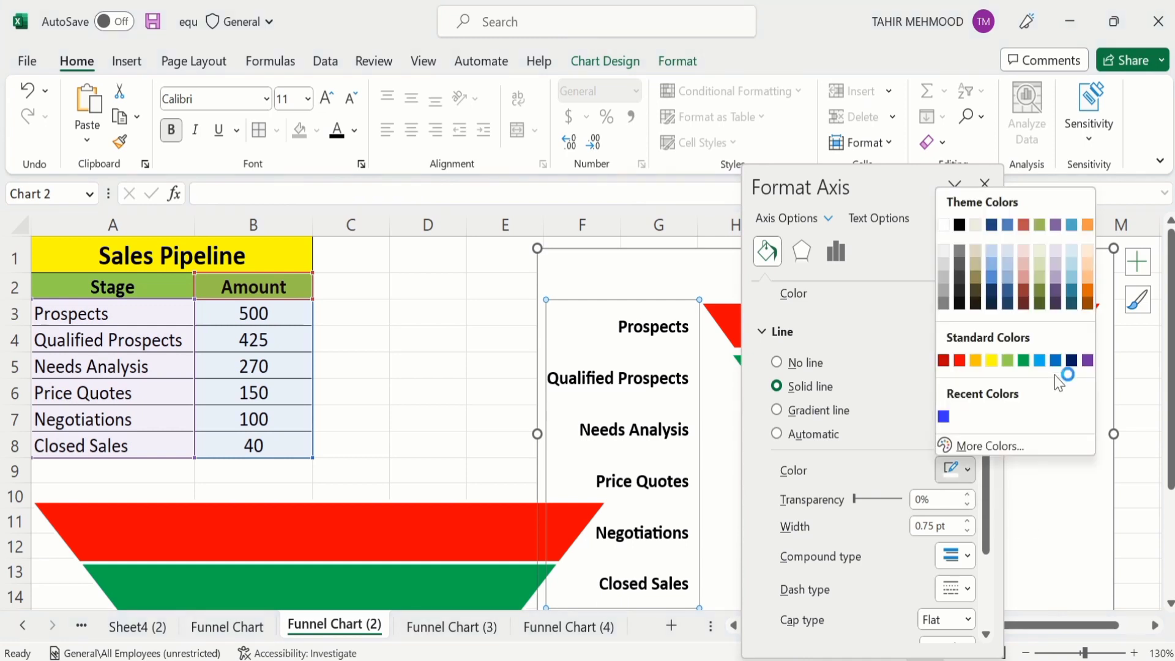
left_click(959, 226)
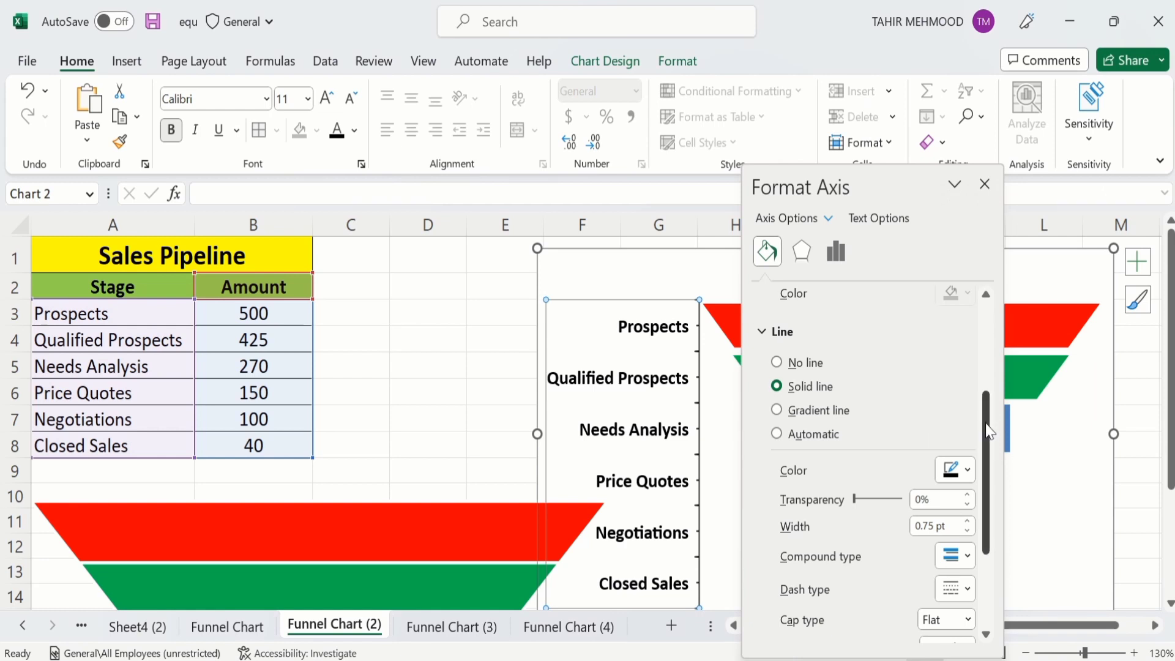
left_click_drag(989, 432, 990, 468)
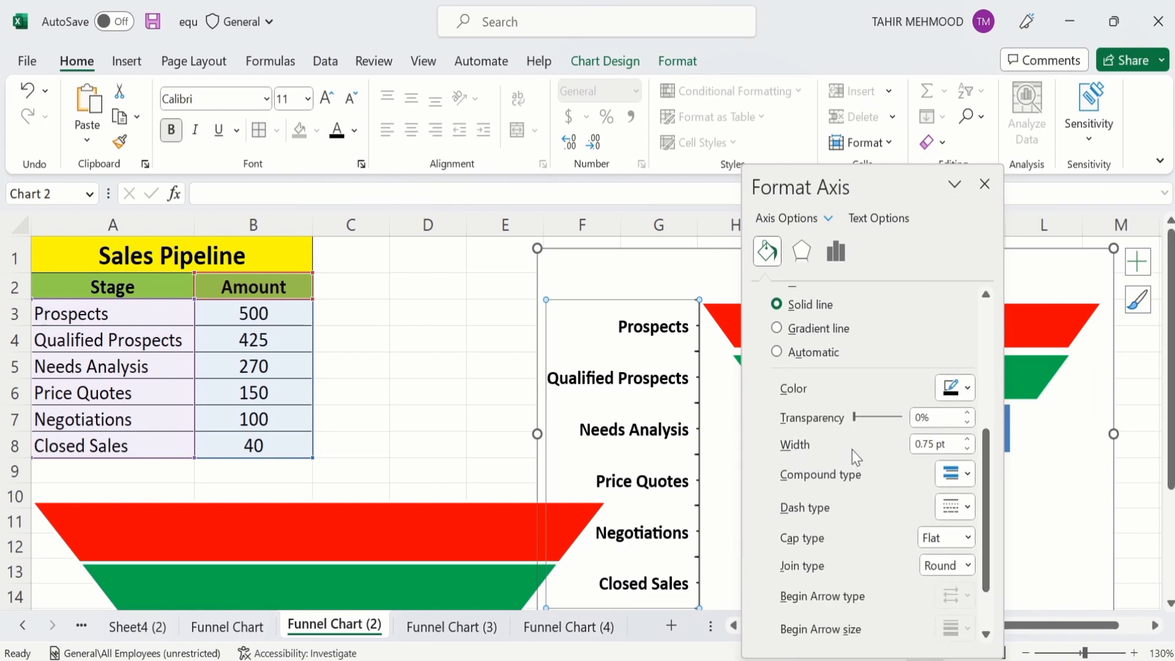
left_click(968, 440)
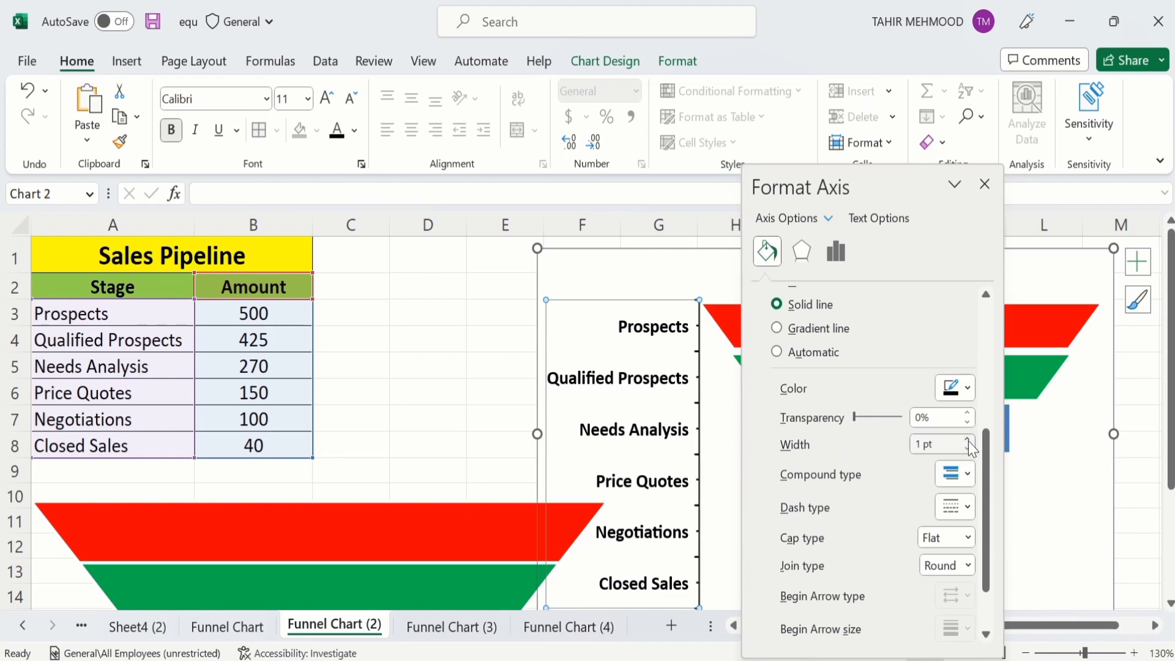
left_click(968, 440)
left_click(968, 440)
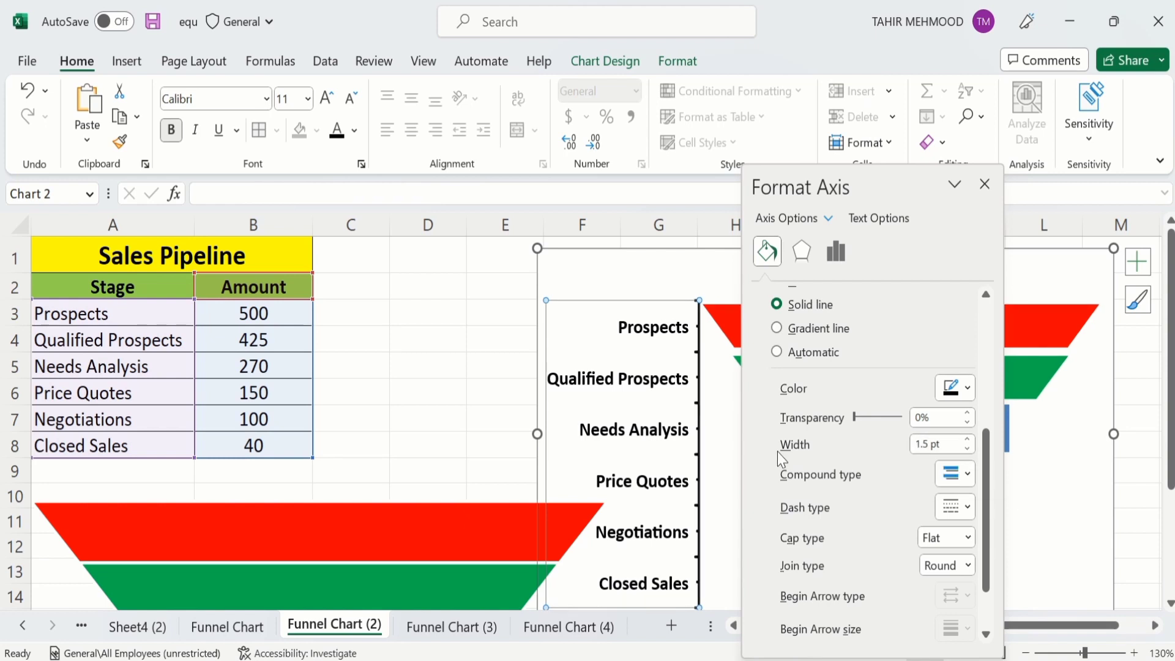
left_click(985, 190)
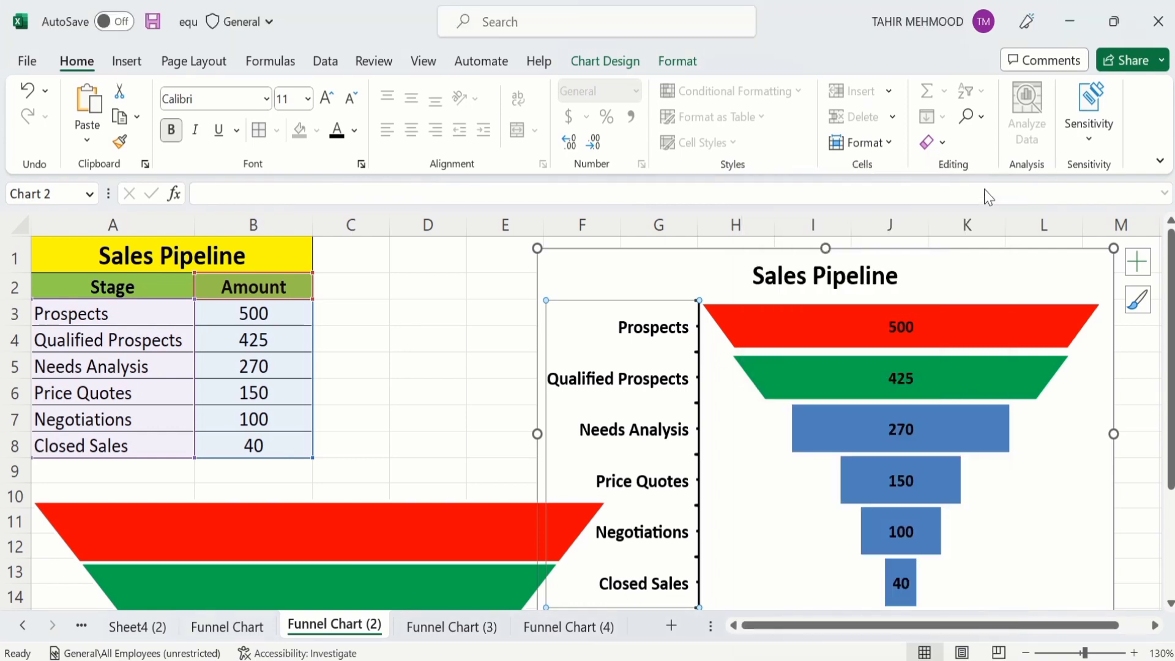
left_click(464, 346)
left_click(638, 269)
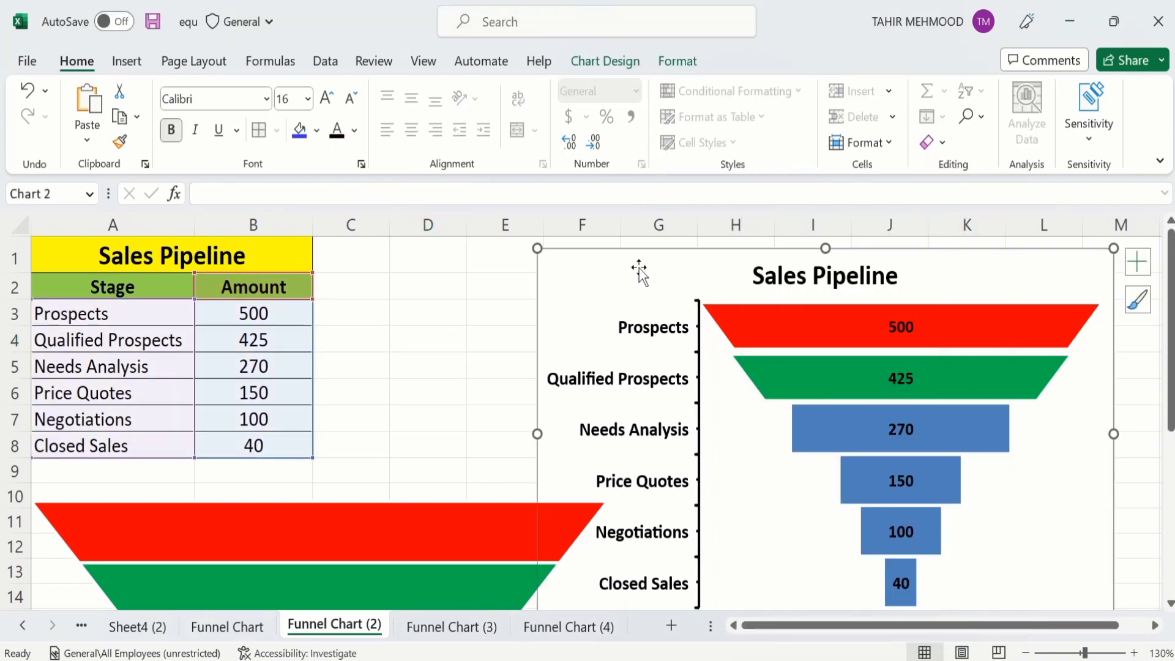
right_click(640, 273)
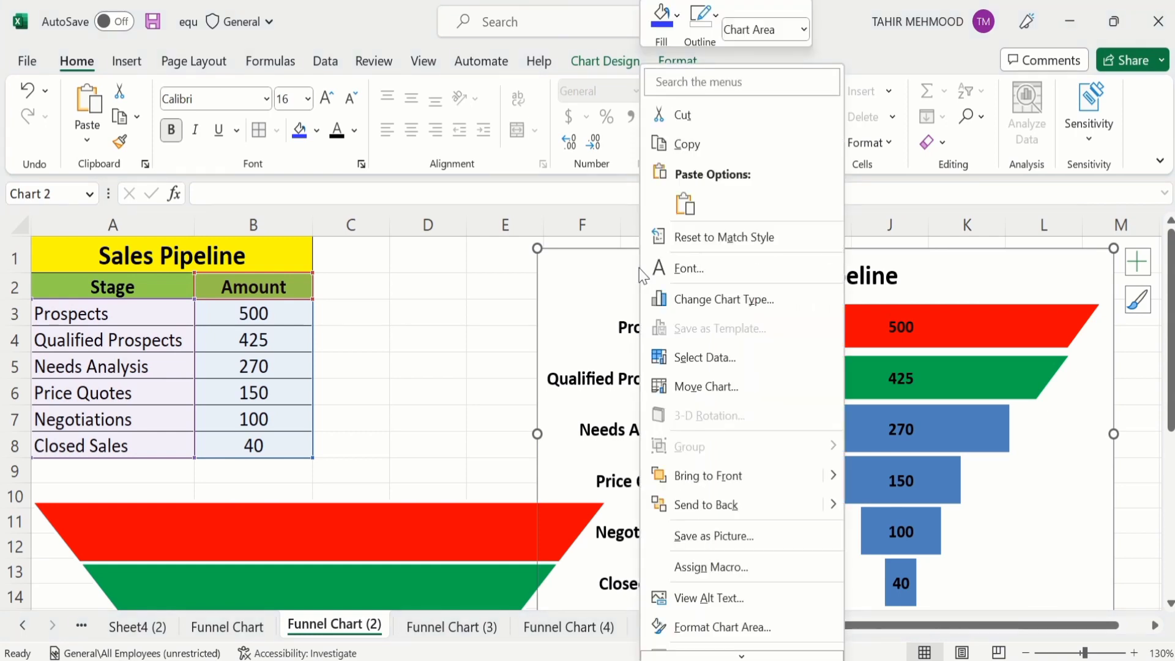
left_click(744, 628)
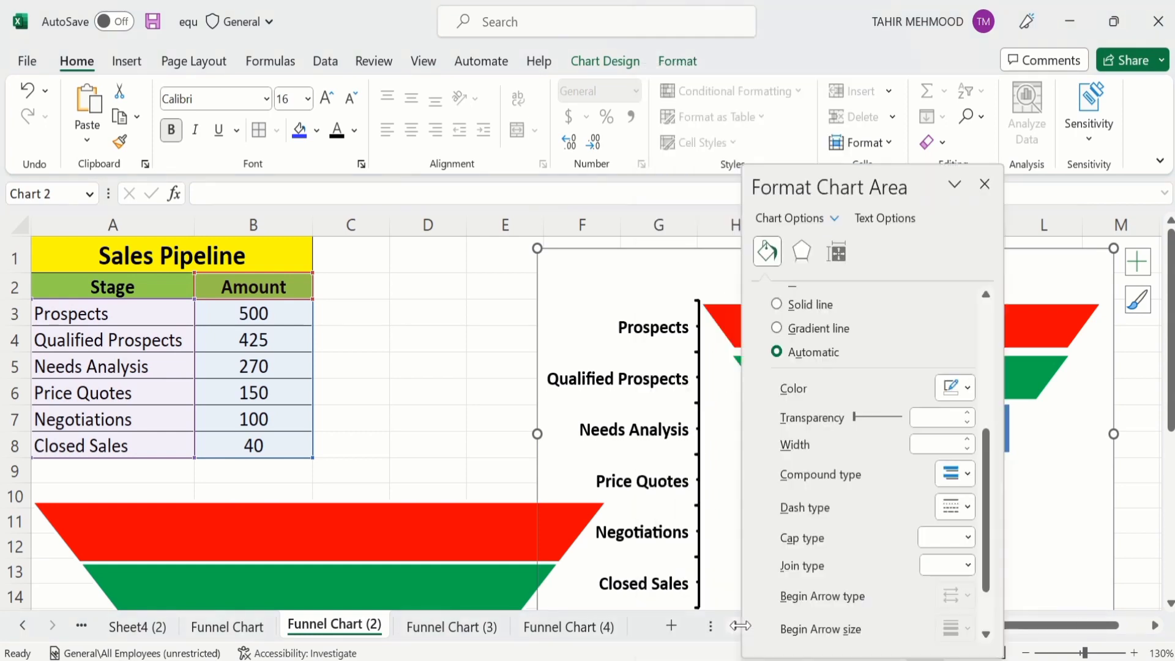
left_click(837, 253)
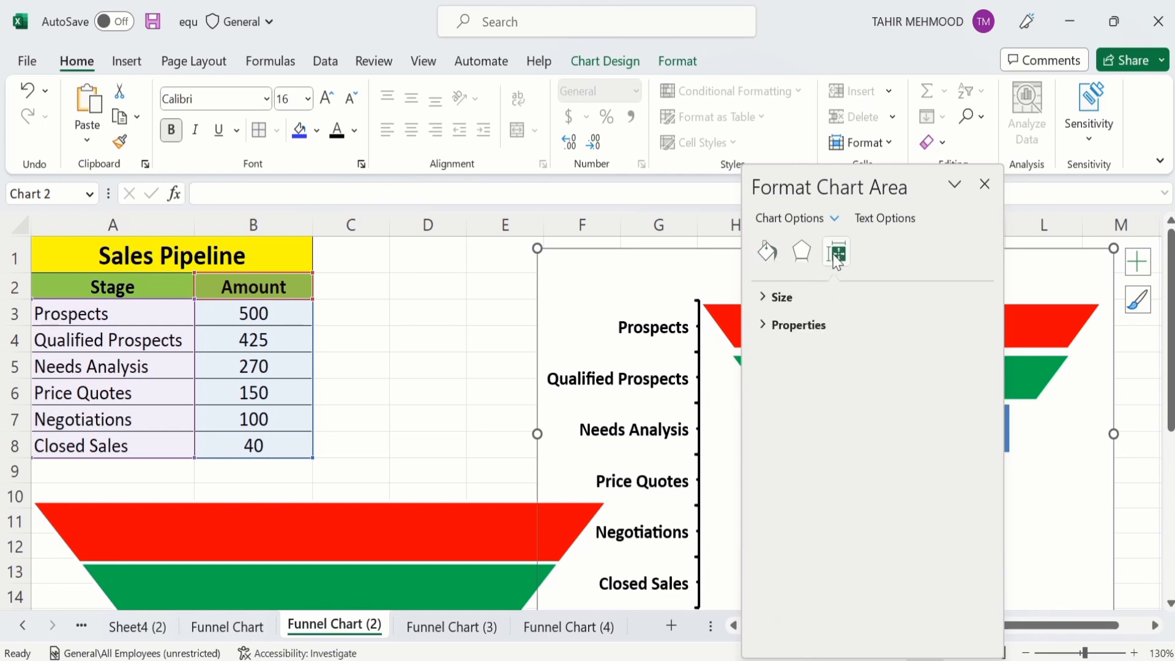
left_click(797, 298)
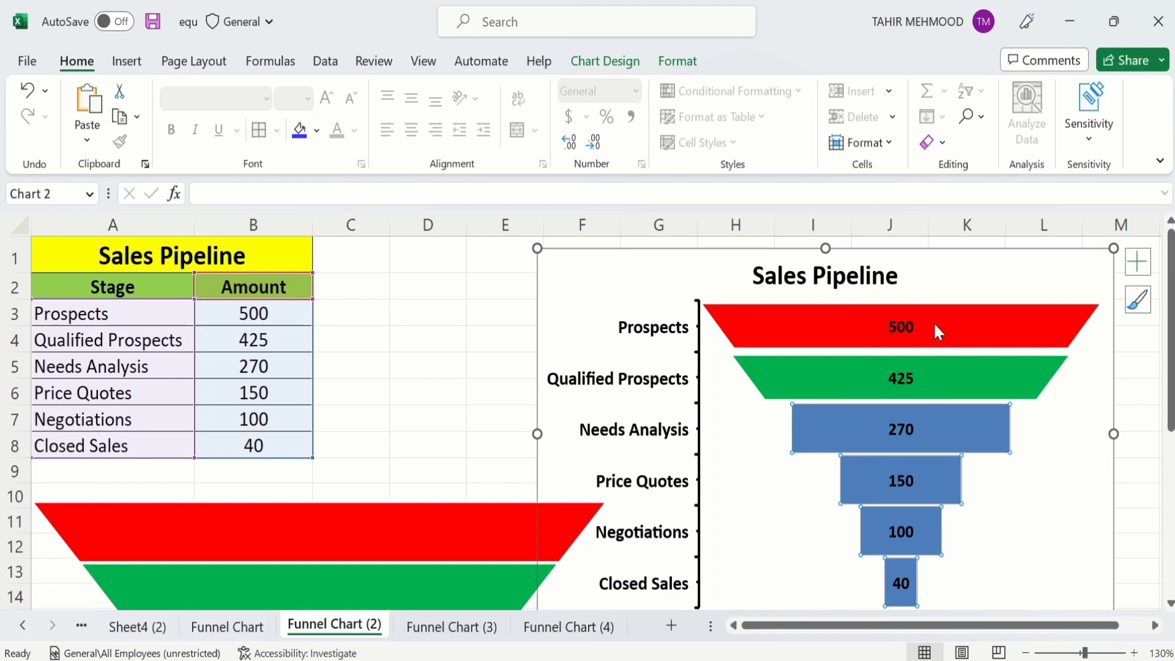
Adjust the funnel series gap width in Format Data Series, settling on 9%
right_click(1027, 324)
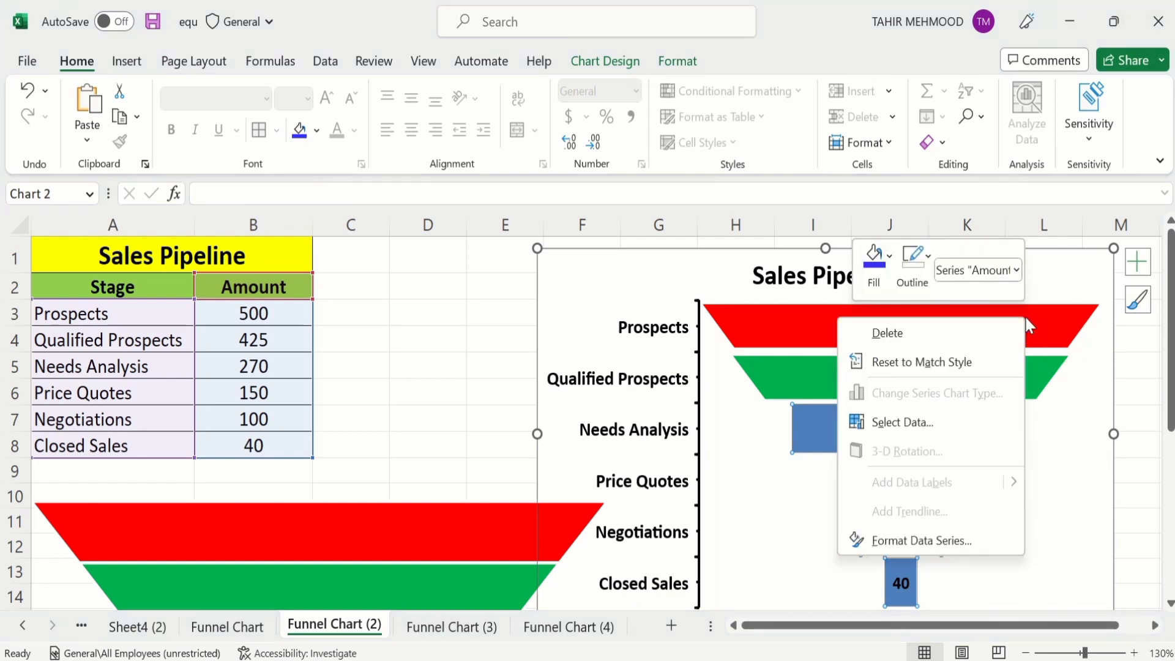
left_click(923, 541)
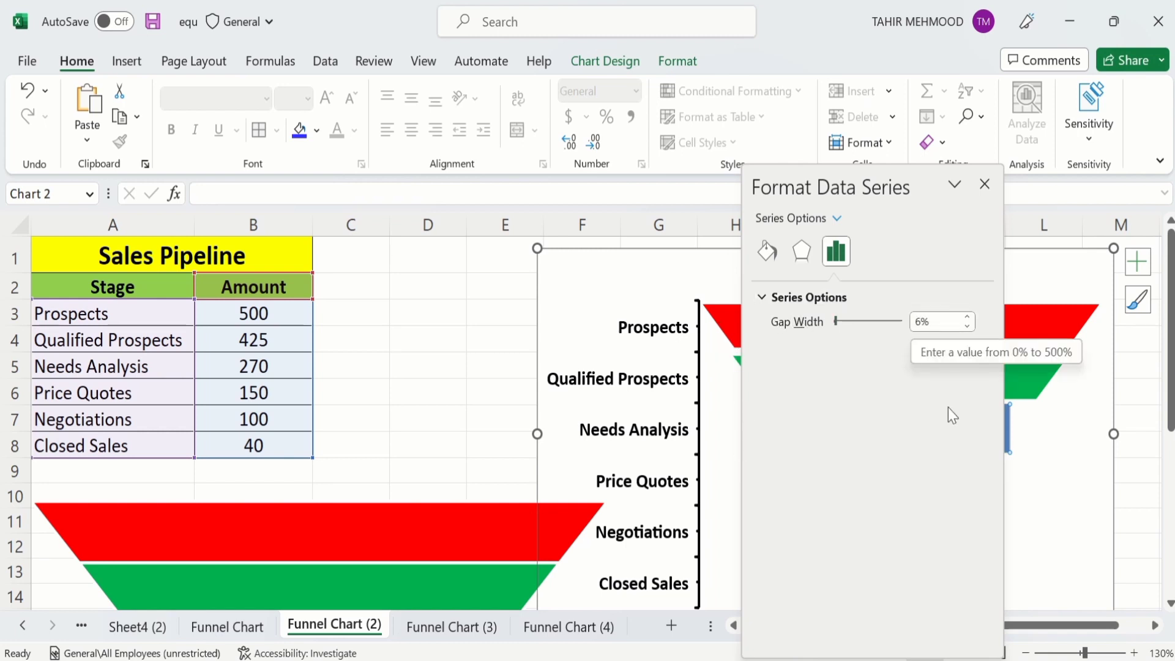
left_click(967, 318)
left_click(967, 318)
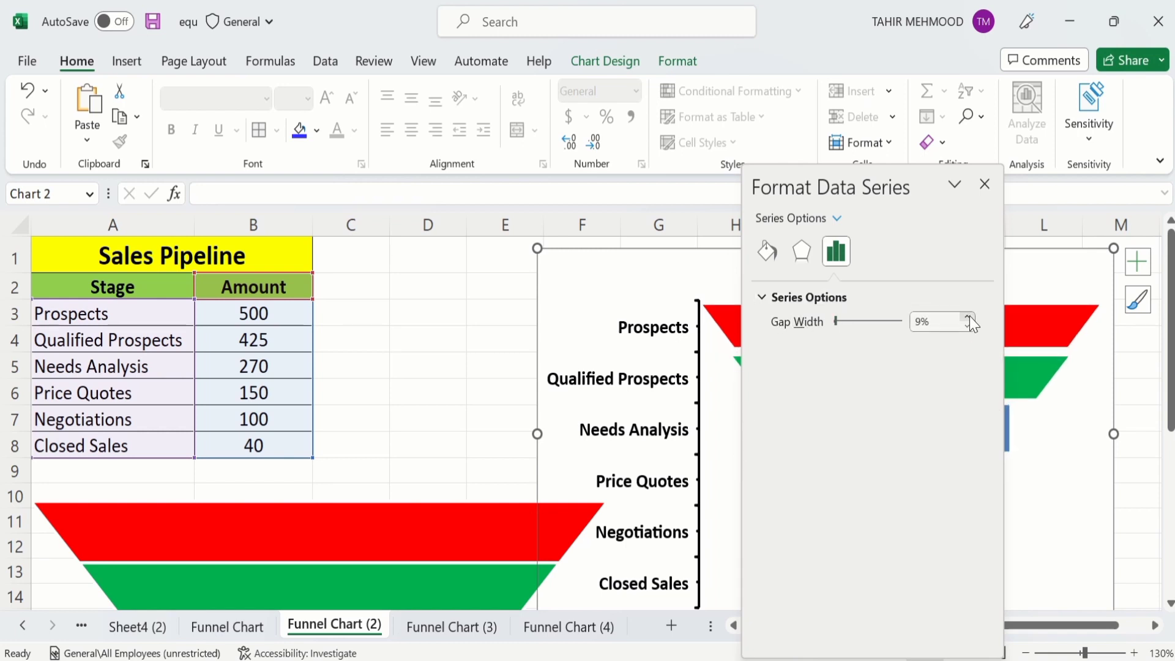
left_click(967, 318)
left_click(967, 318)
left_click(967, 318)
left_click(967, 317)
left_click(968, 318)
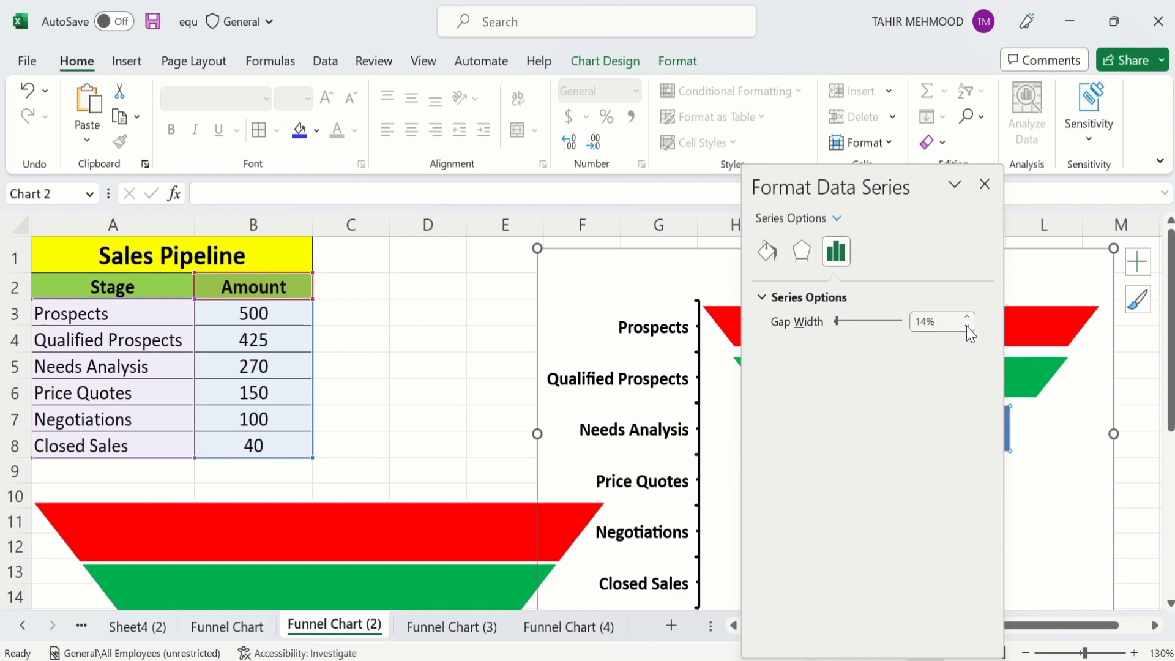
left_click(967, 326)
left_click(968, 326)
left_click(967, 326)
left_click(967, 326)
left_click(967, 326)
left_click(967, 326)
left_click(968, 326)
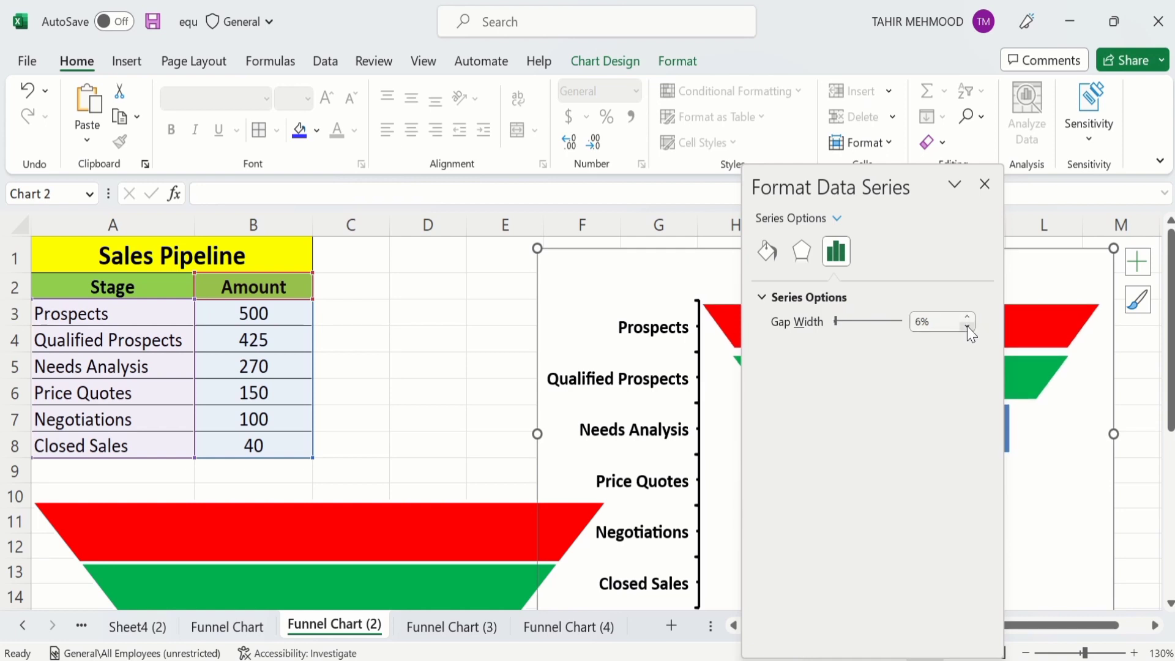
left_click(967, 318)
left_click(968, 318)
left_click(967, 318)
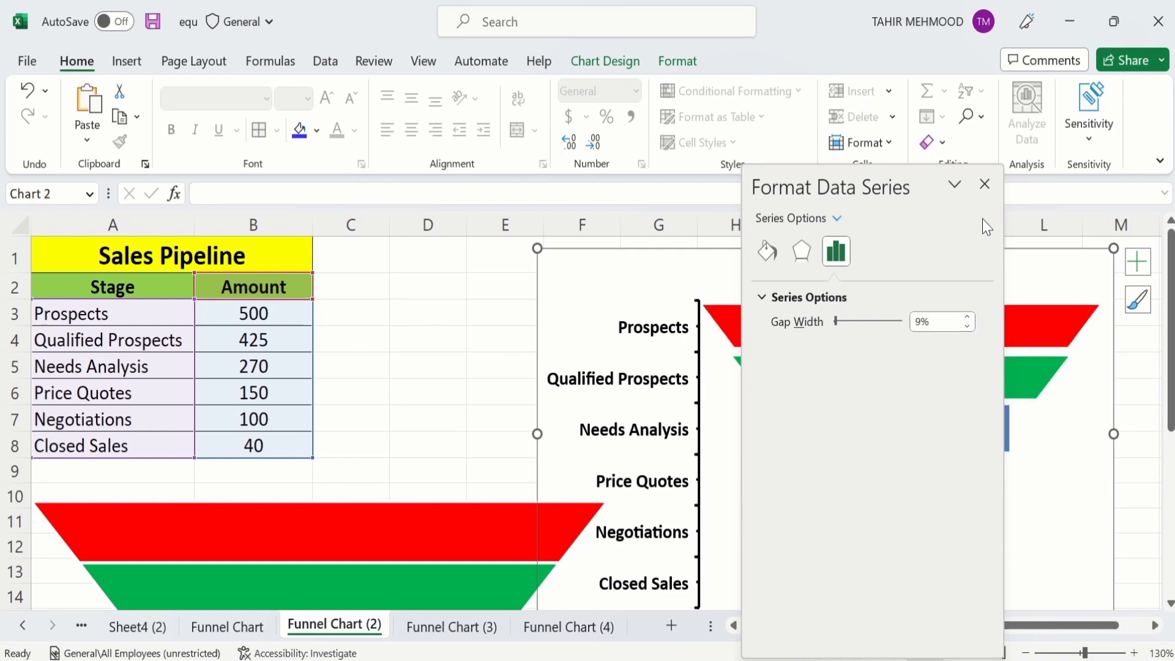